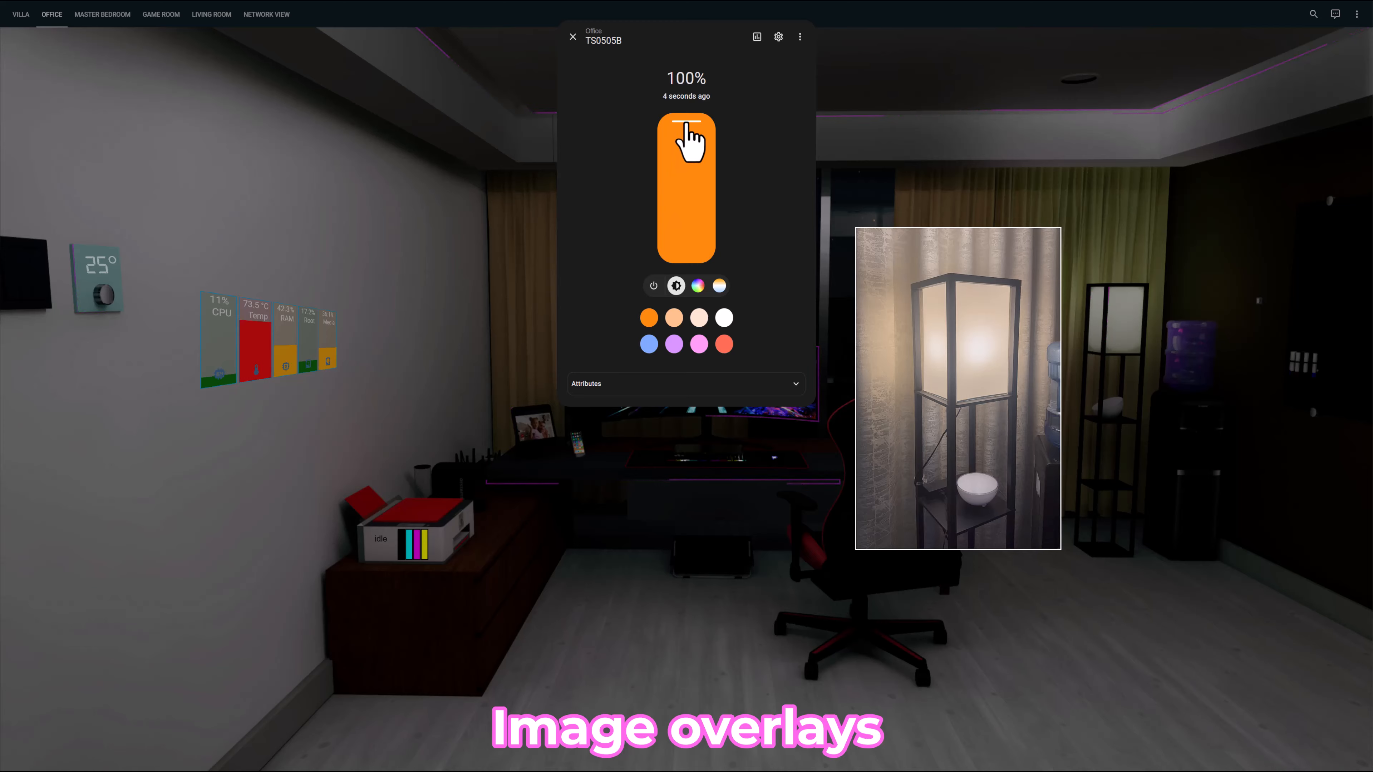
# - Set the office lamp's brightness to 93% and change its light colour to the purple preset
pyautogui.moveTo(690, 144)
pyautogui.mouseDown()
pyautogui.moveTo(705, 215)
pyautogui.moveTo(706, 129)
pyautogui.mouseUp()
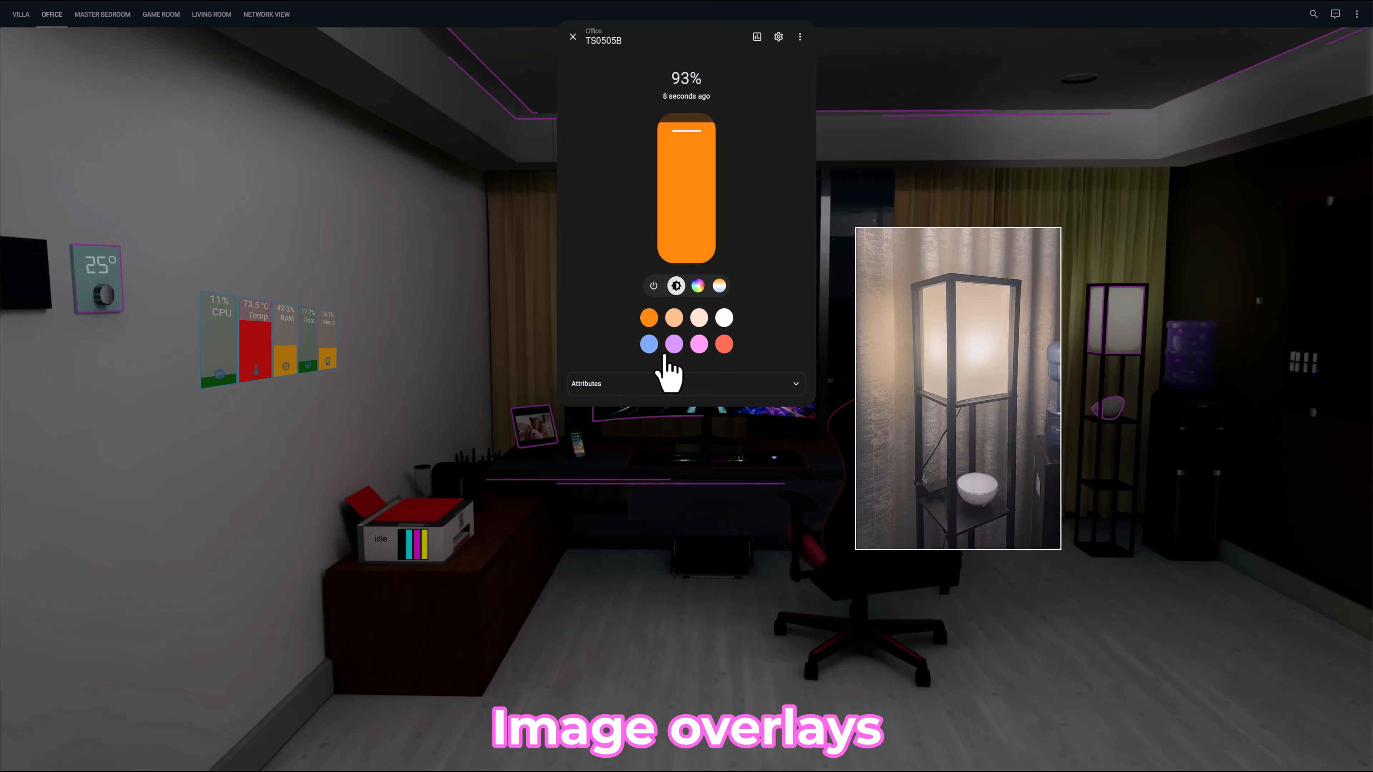
pyautogui.click(674, 344)
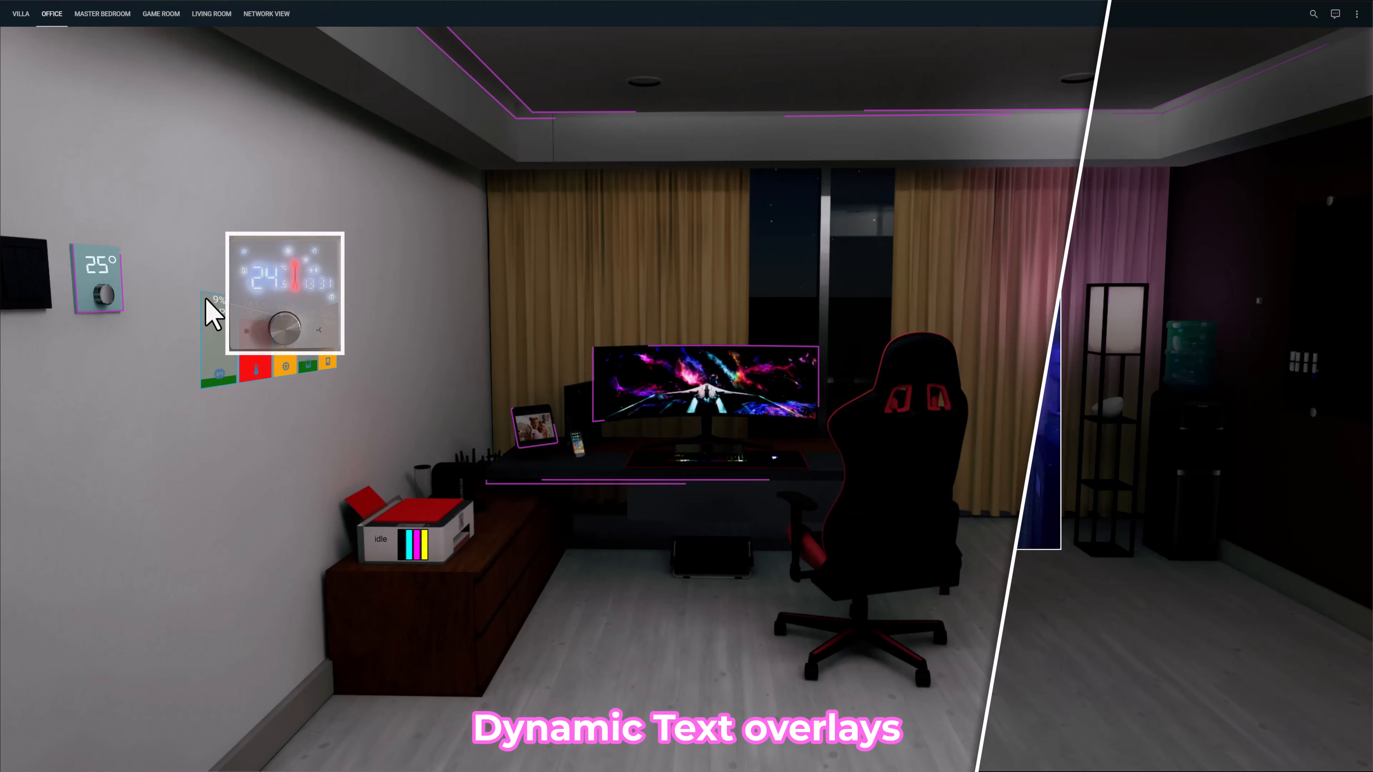
# - Lower the office thermostat's cooling target to 23 °C and return to the office view
pyautogui.click(108, 305)
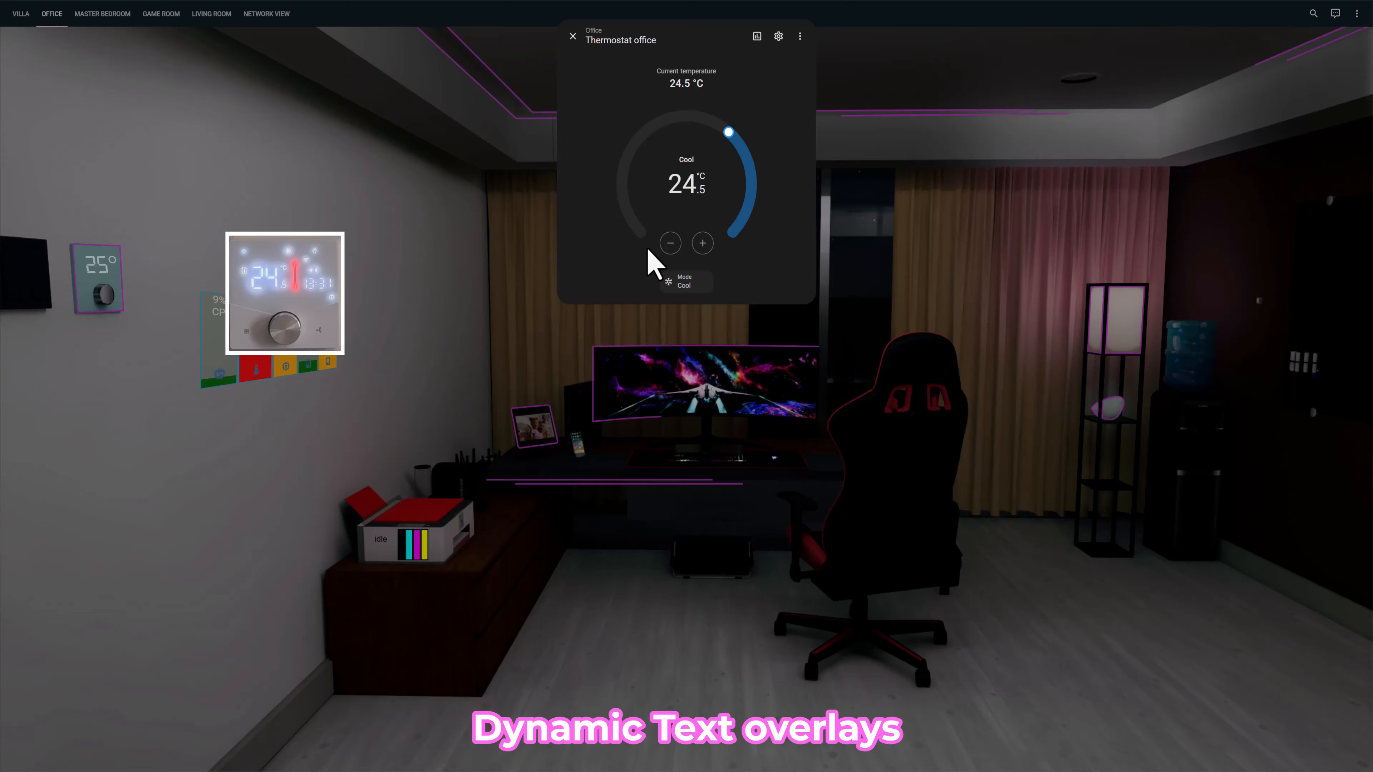
pyautogui.click(670, 242)
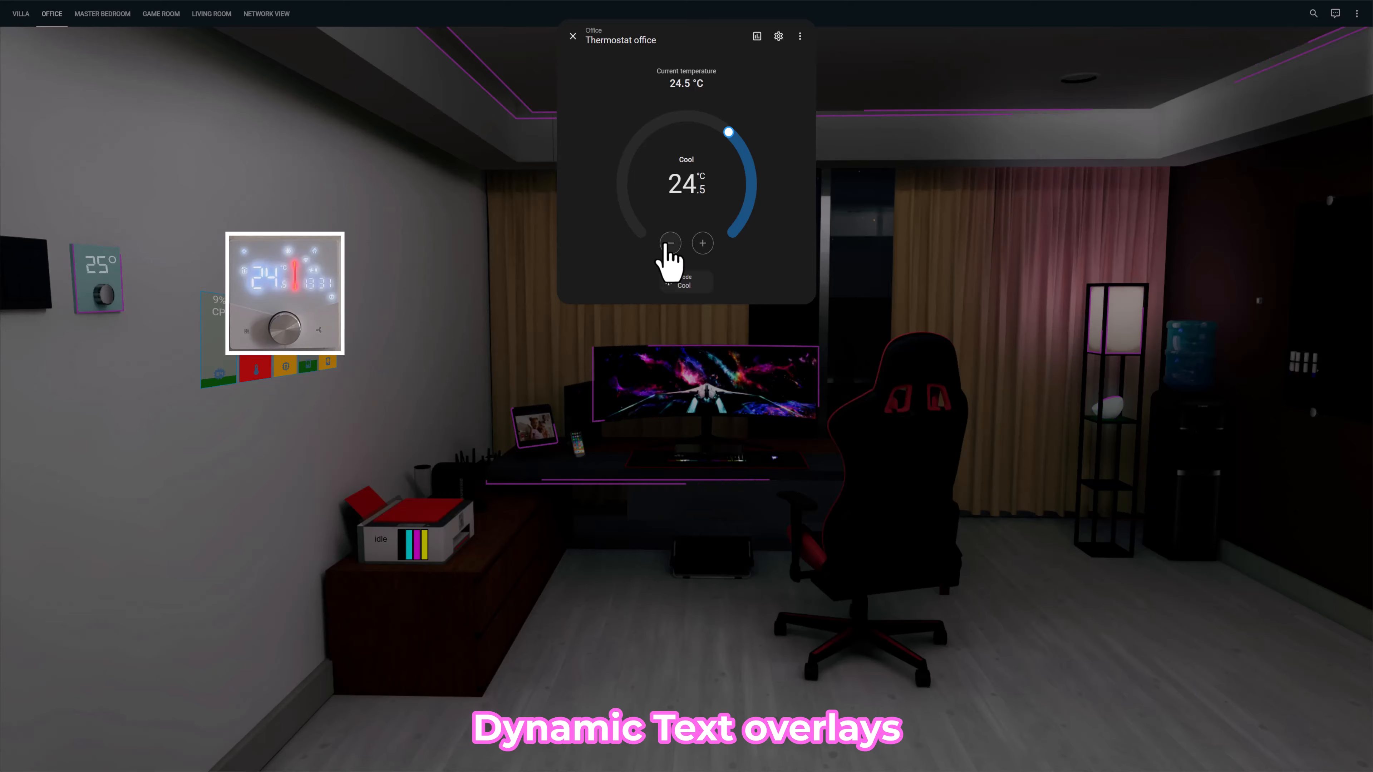
pyautogui.click(670, 243)
pyautogui.click(671, 243)
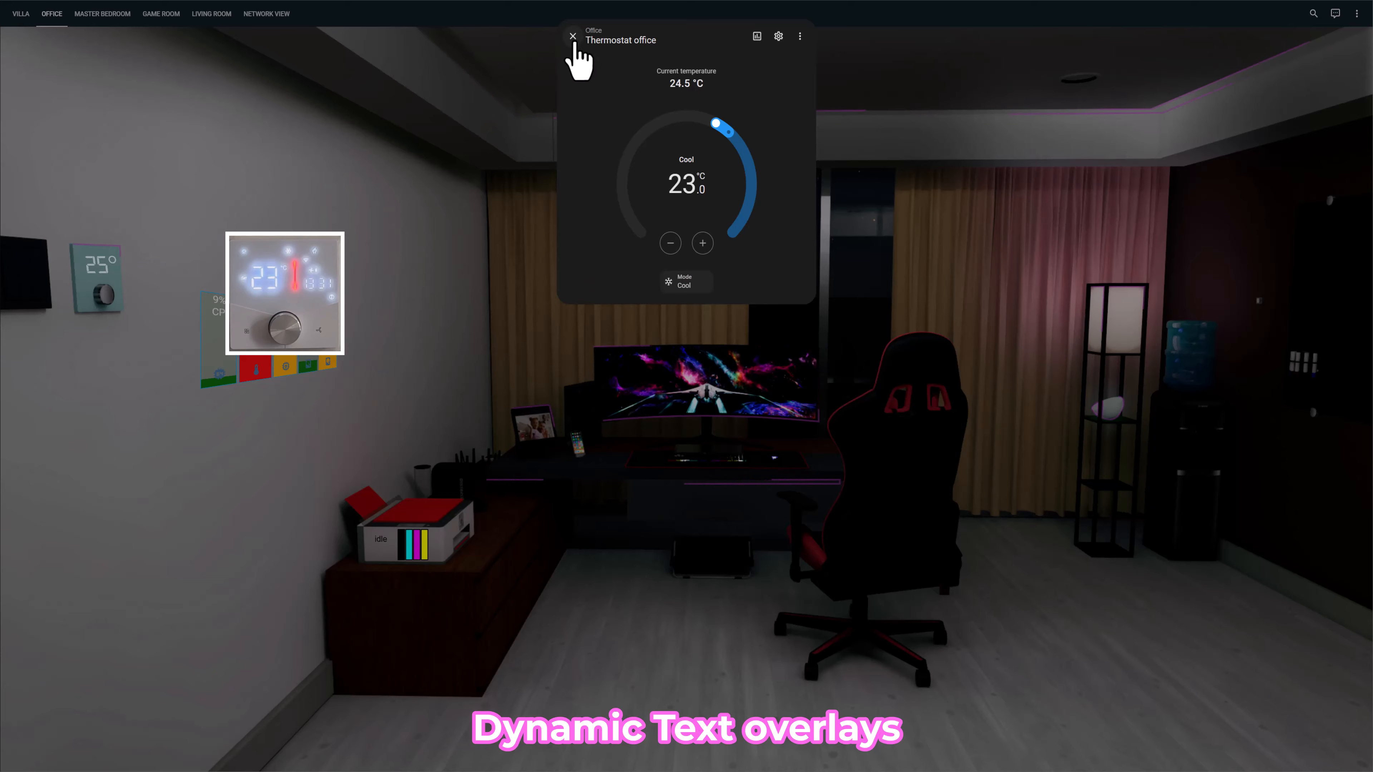
pyautogui.click(573, 36)
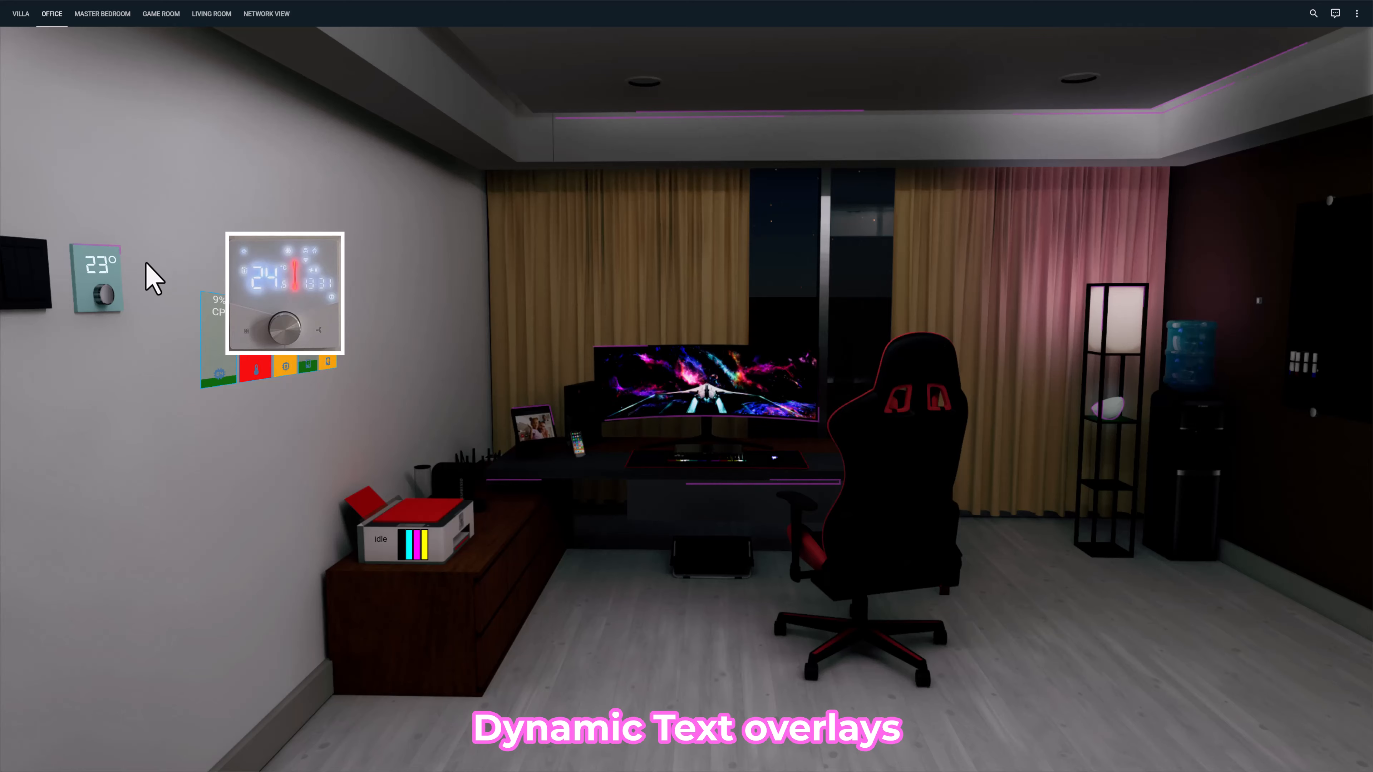
pyautogui.click(104, 290)
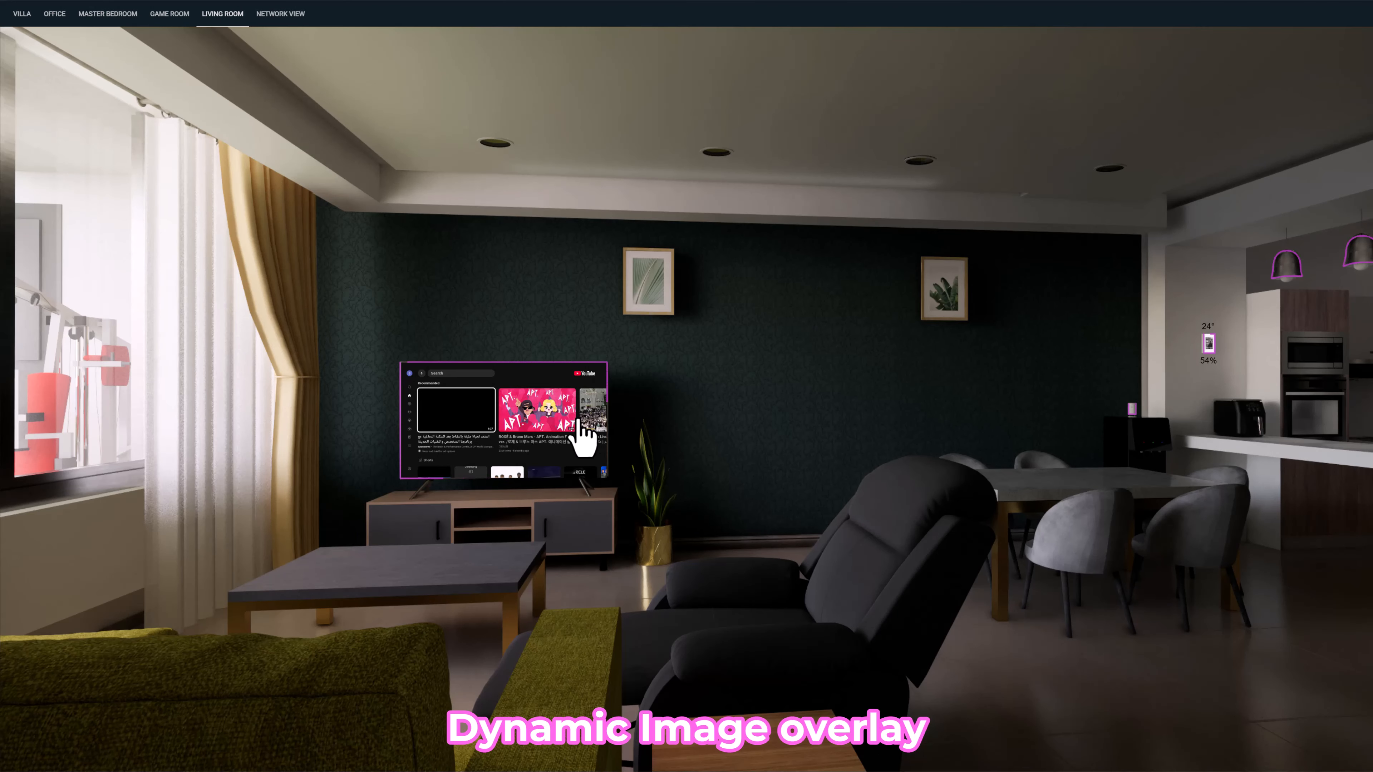
# - Switch the living room Android TV's source to Prime Video and close its controls
pyautogui.click(593, 422)
pyautogui.click(751, 169)
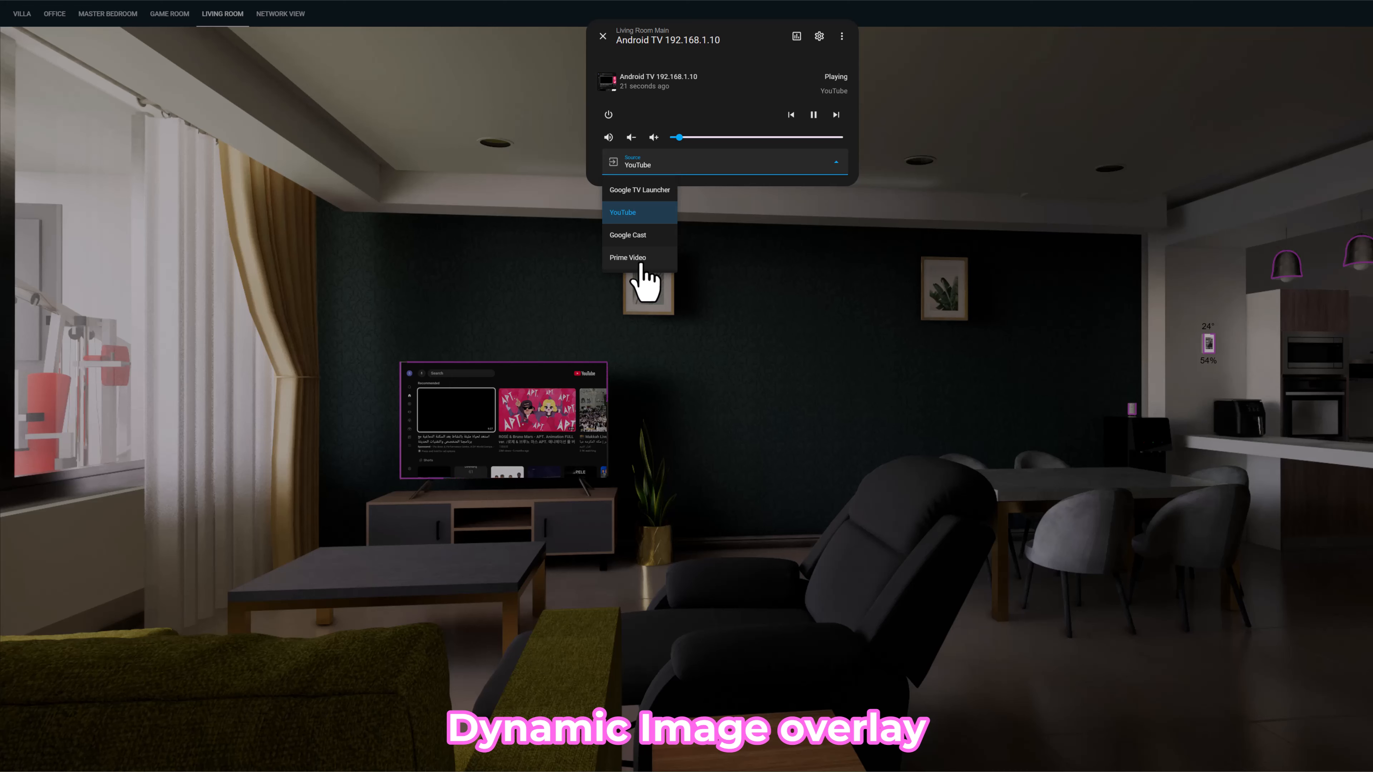
pyautogui.click(642, 261)
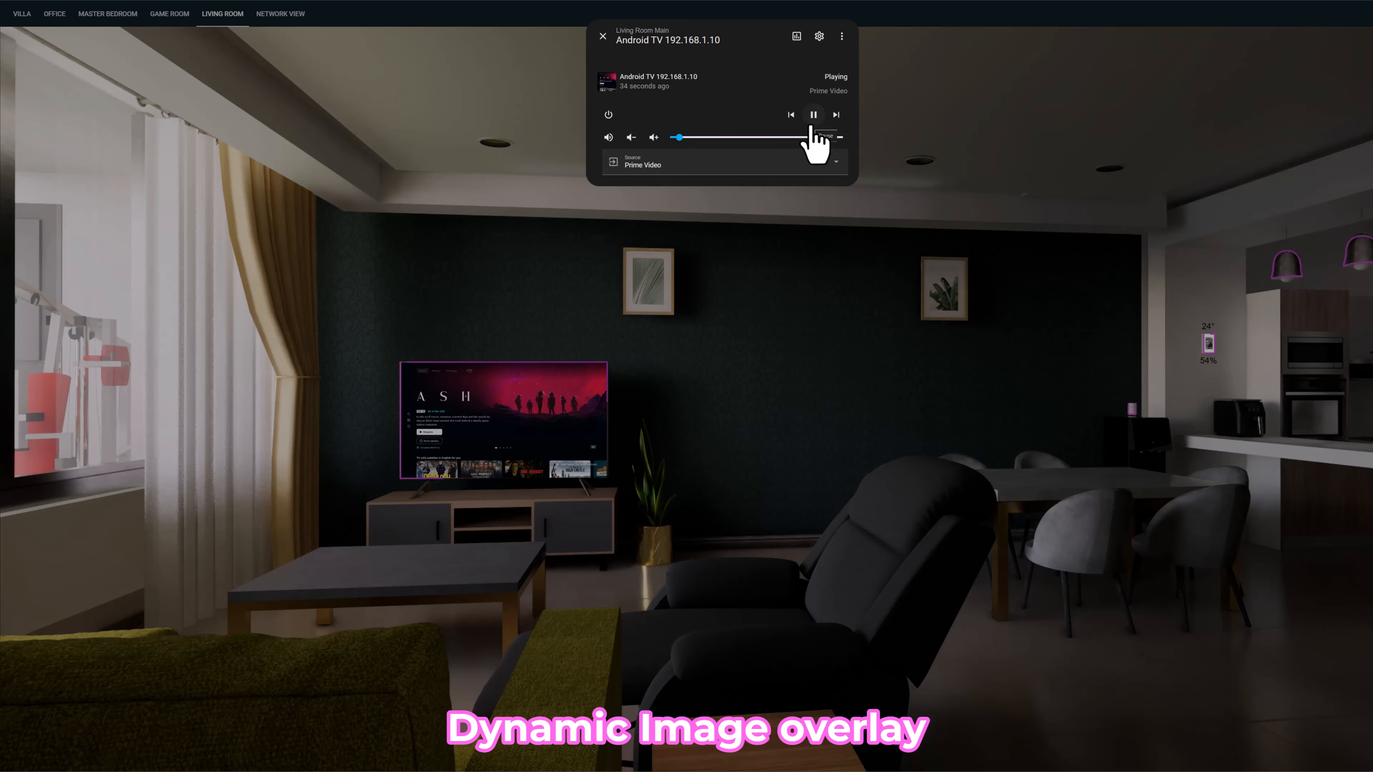
pyautogui.click(604, 37)
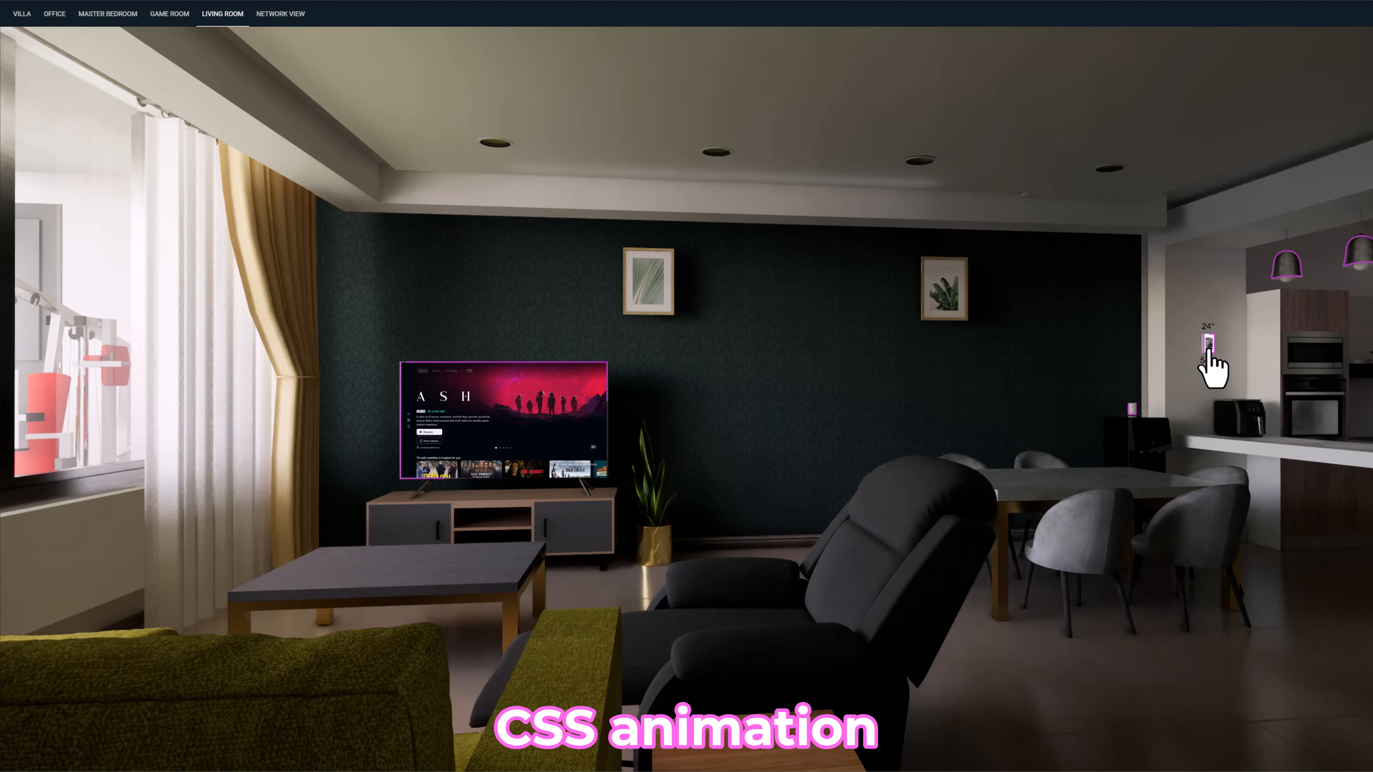
pyautogui.moveTo(1210, 359)
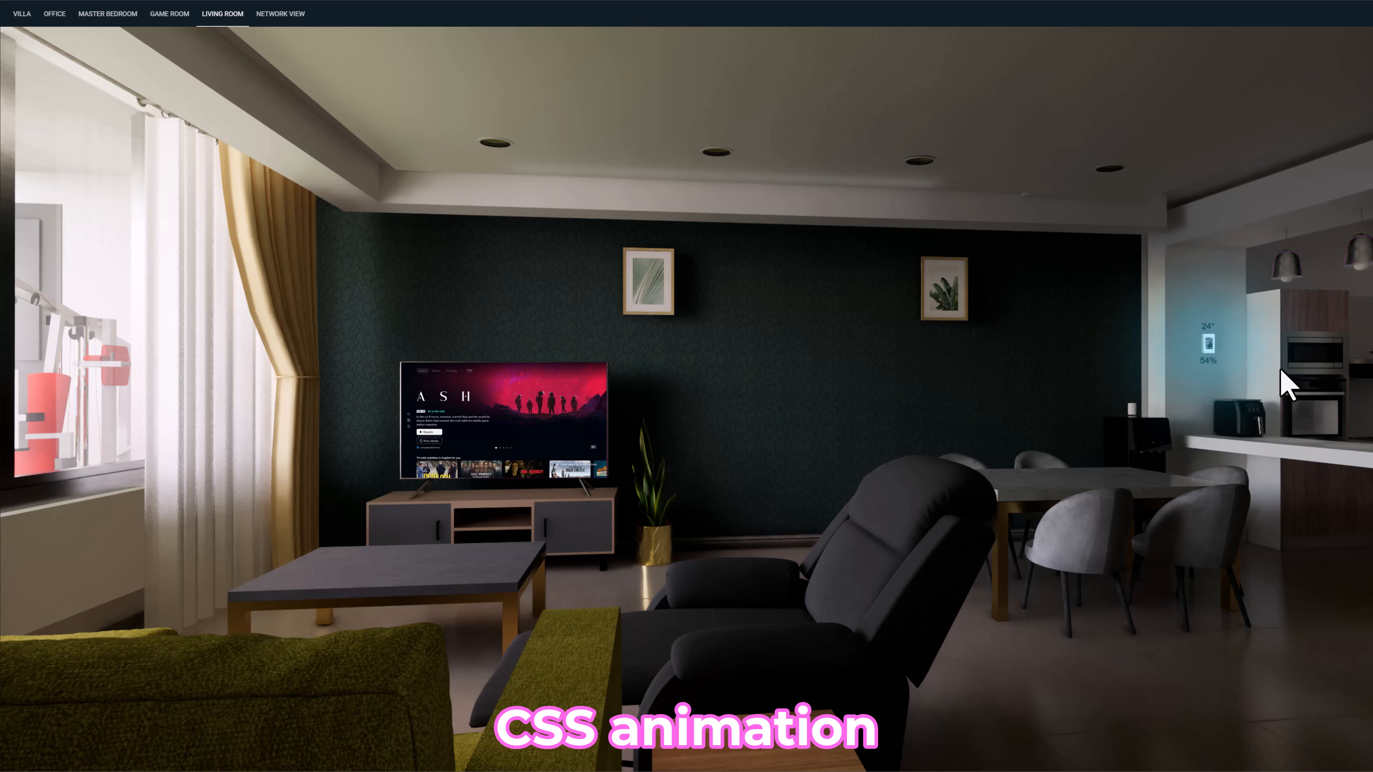
pyautogui.moveTo(1279, 274)
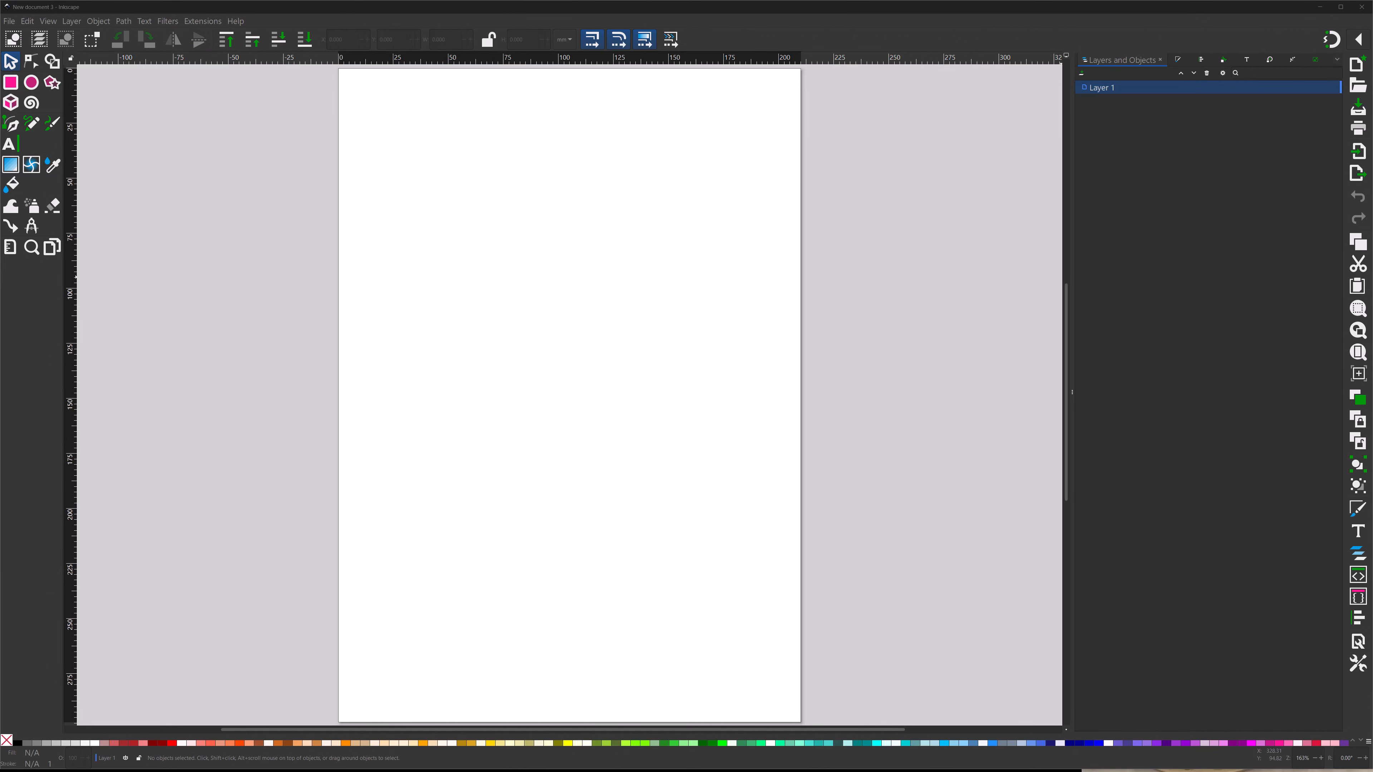
# - Switch to Inkscape and import office_off.png into the blank document as an embedded image, leaving it deselected
pyautogui.moveTo(826, 406); pyautogui.dragTo(654, 400)
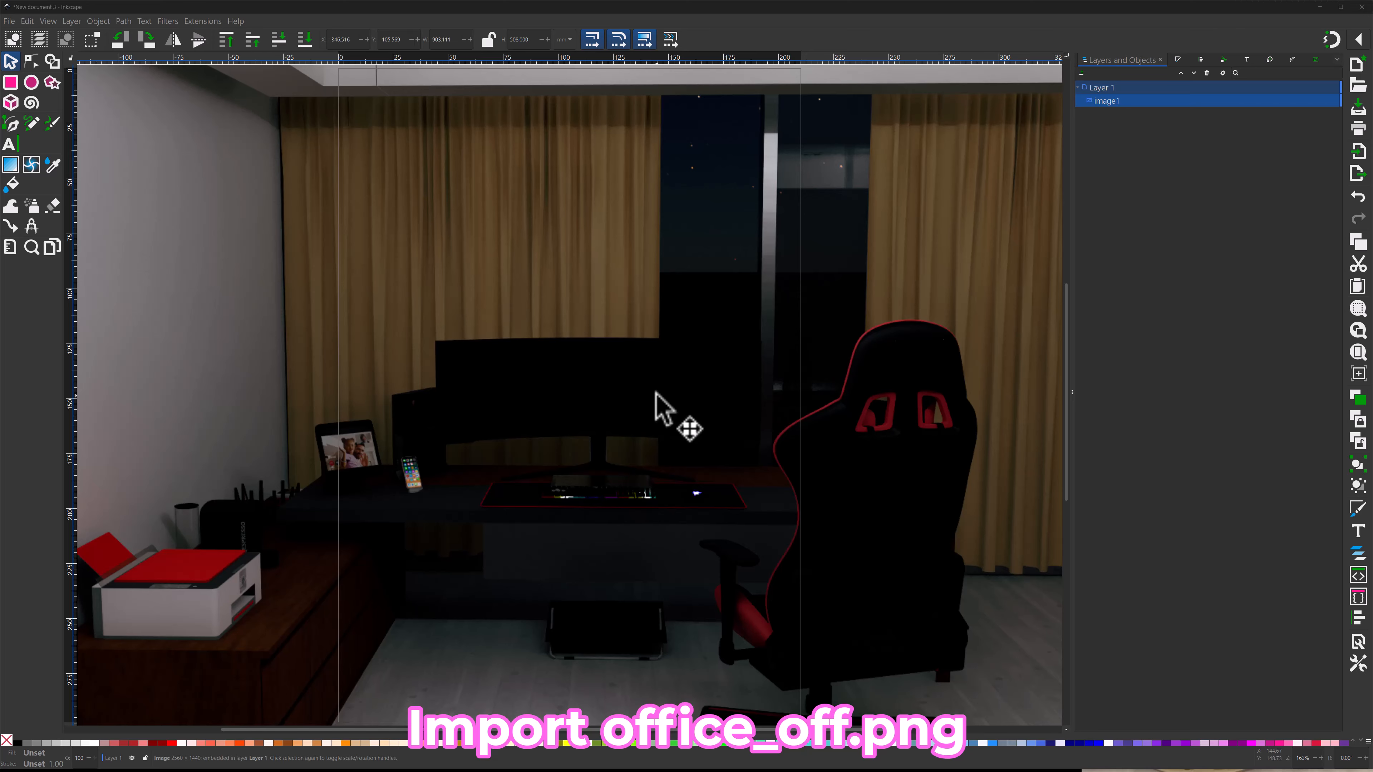
pyautogui.keyDown('ctrl'); pyautogui.scroll(-3, 655, 400); pyautogui.keyUp('ctrl')
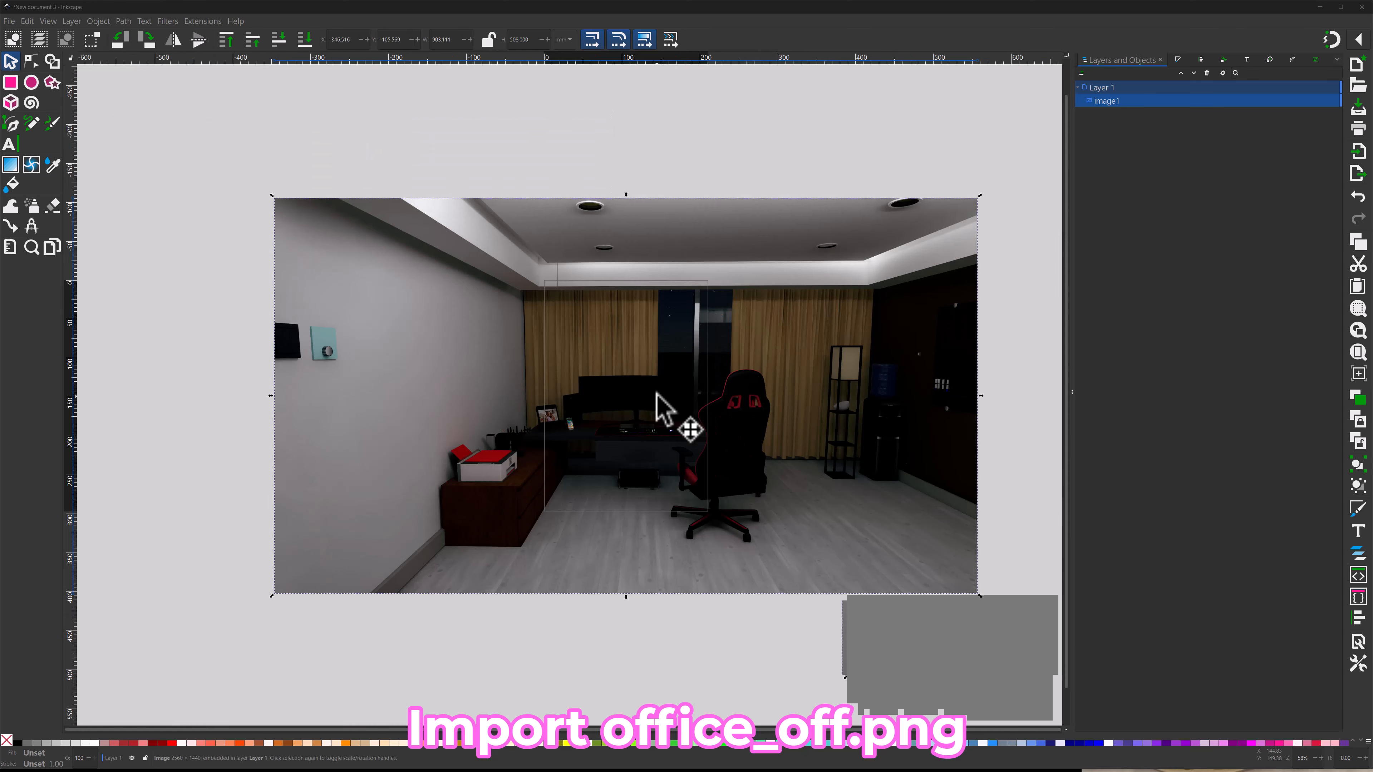
pyautogui.click(697, 633)
# - Resize the page to fit the imported image and set the page format units to px in the document properties
pyautogui.rightClick(696, 619)
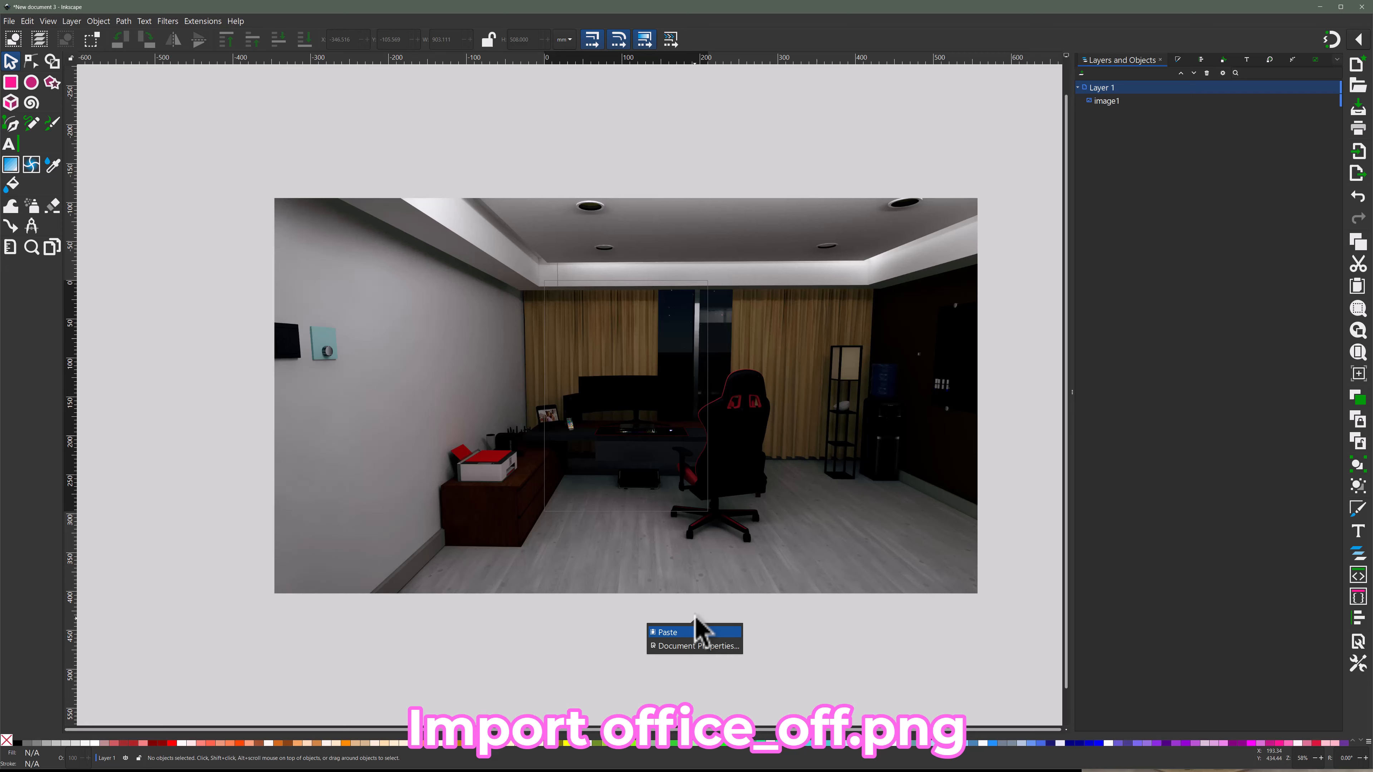
pyautogui.click(713, 646)
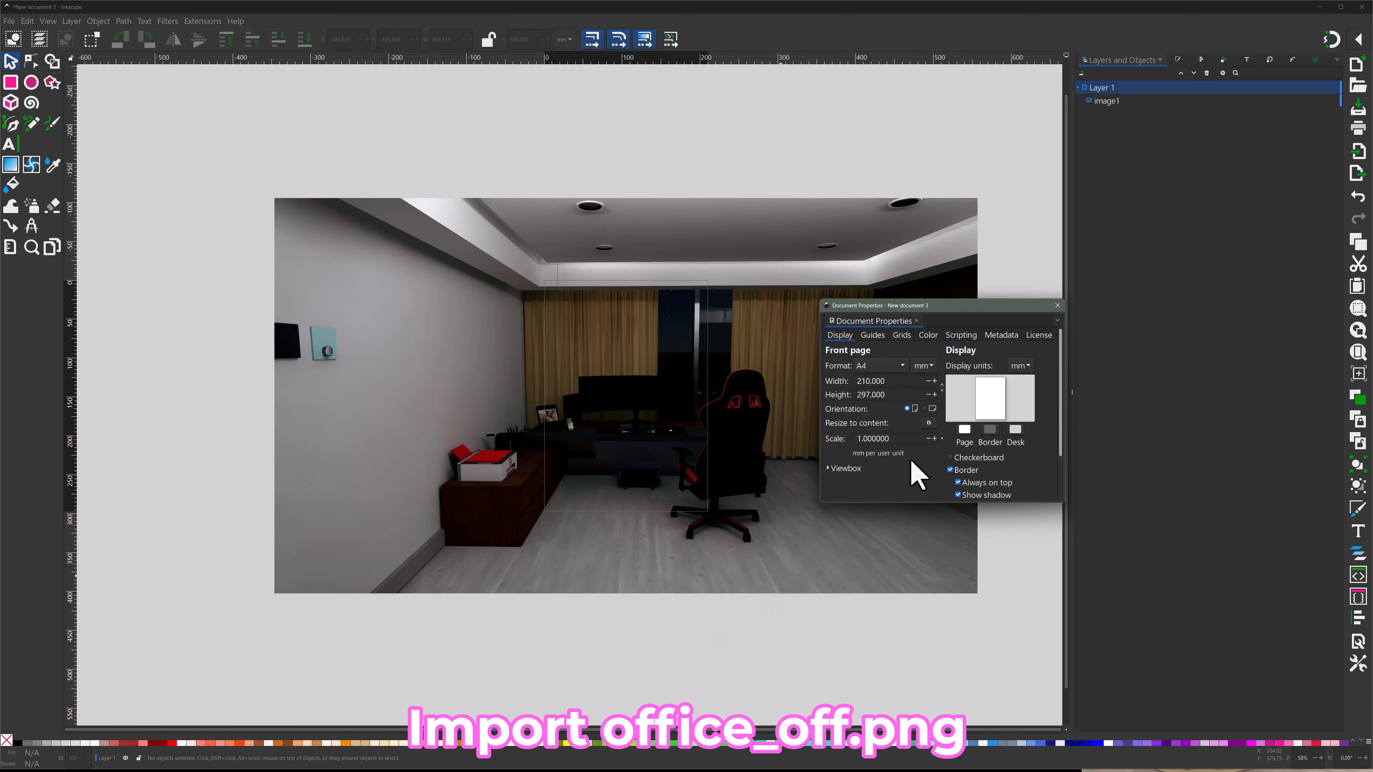
pyautogui.click(930, 424)
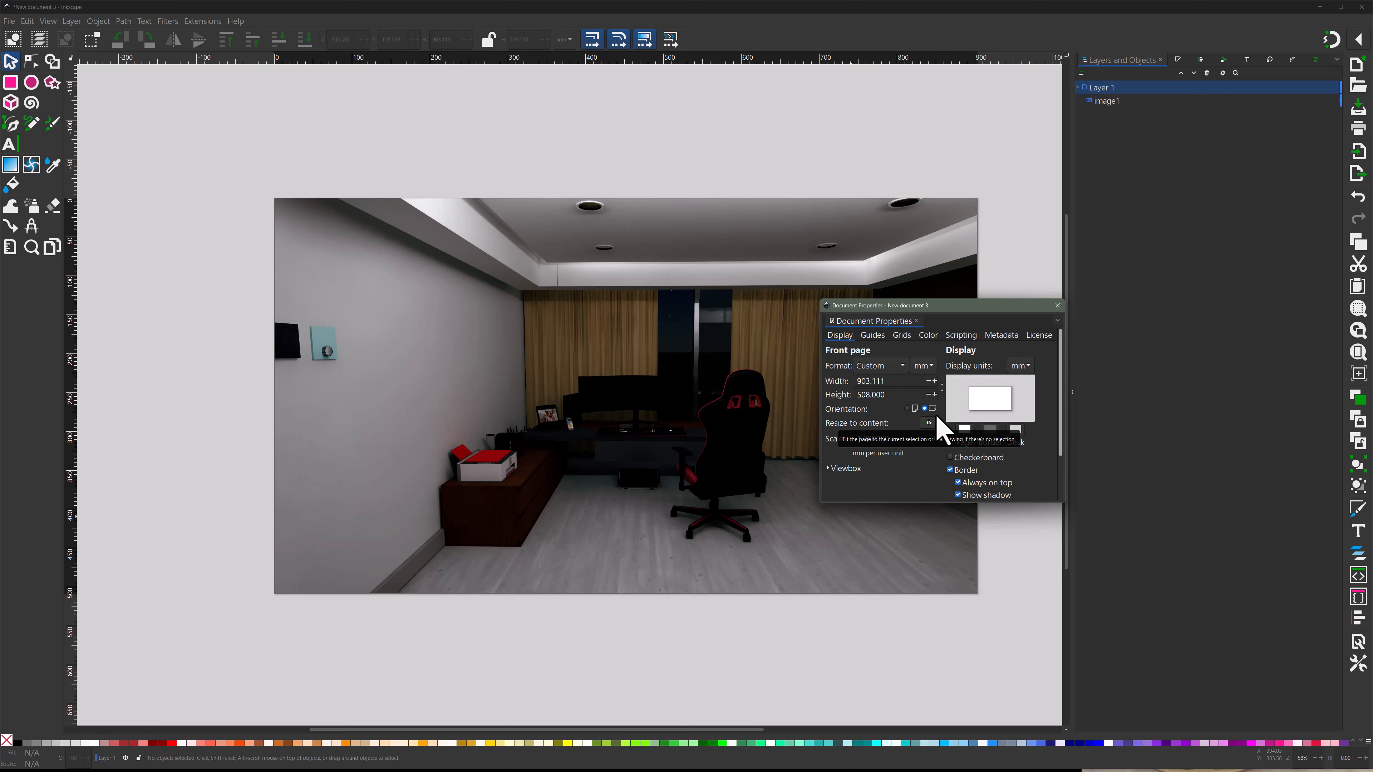
pyautogui.click(924, 366)
pyautogui.click(926, 389)
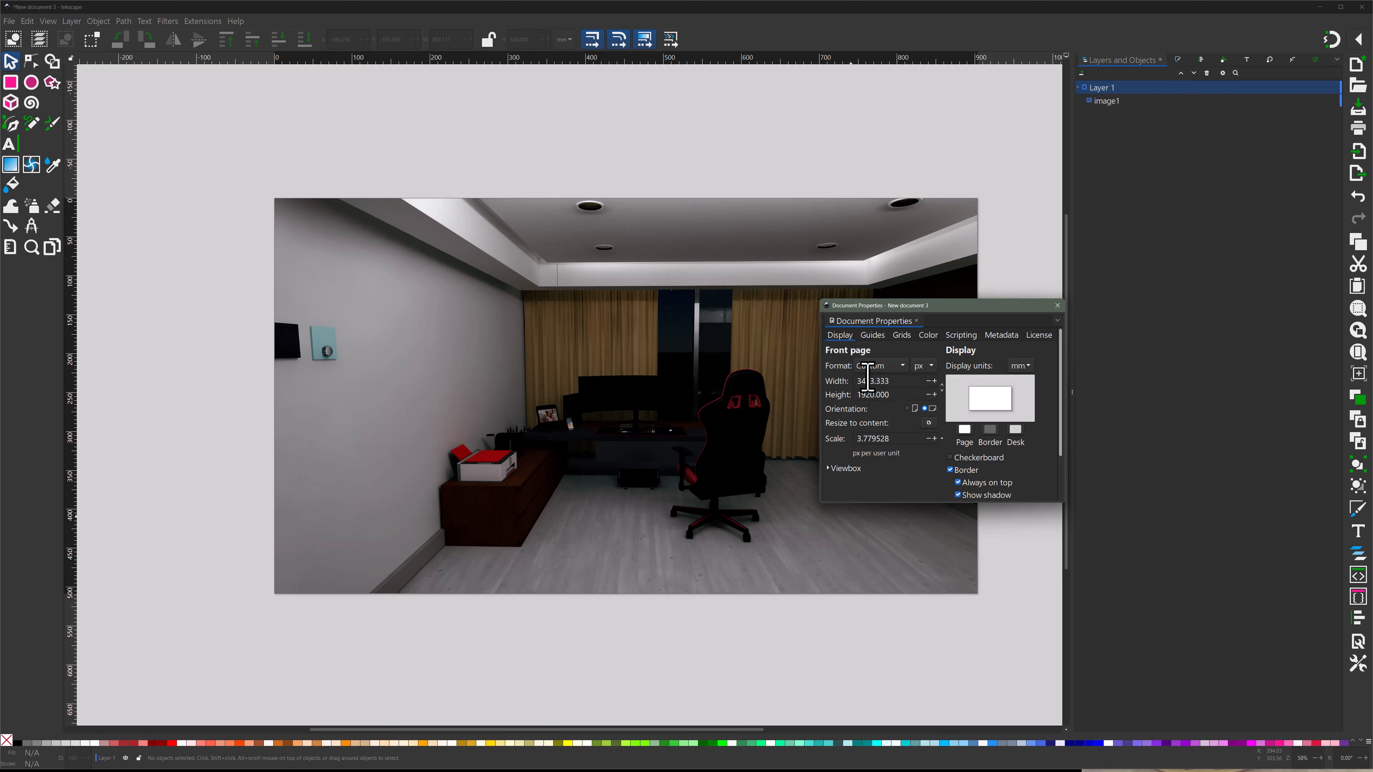
pyautogui.click(1058, 306)
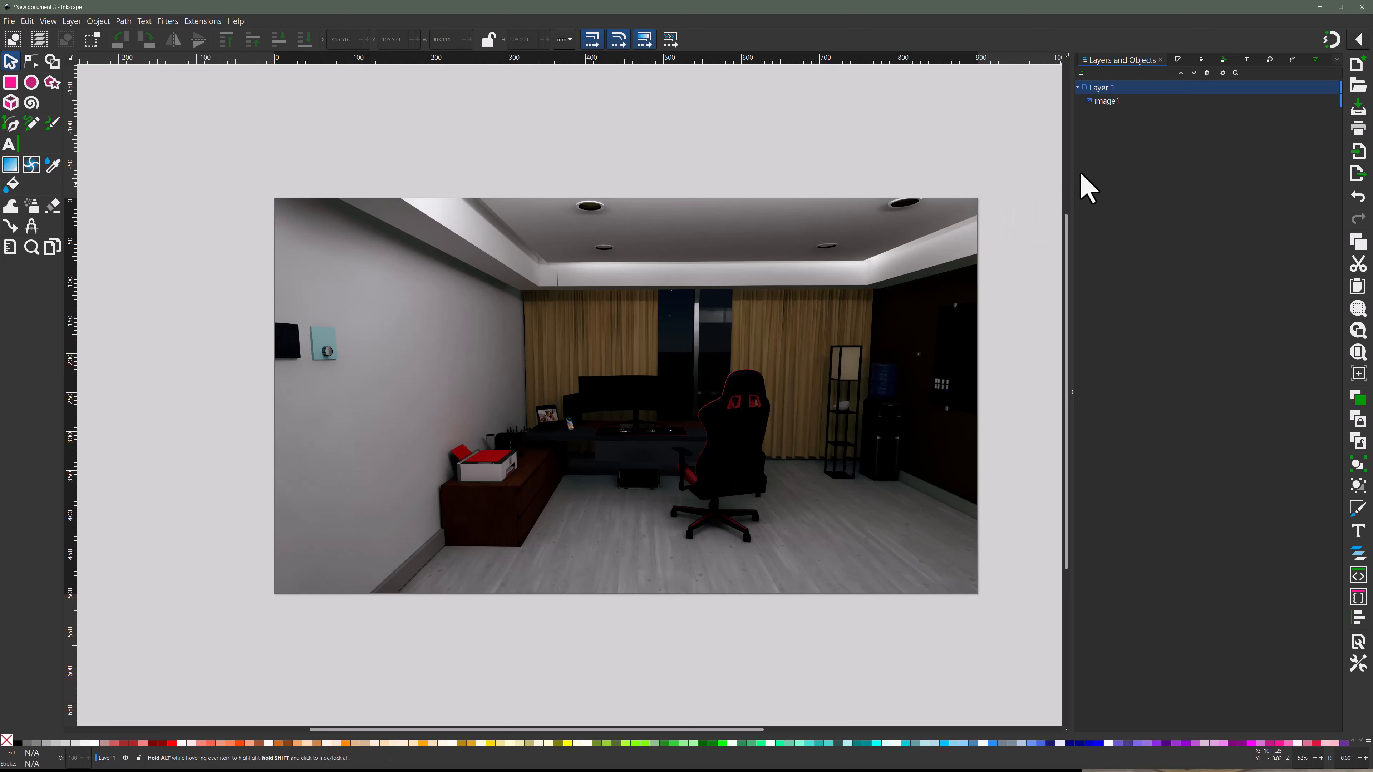
# - Rename the imported image object as office_off
pyautogui.rightClick(1110, 102)
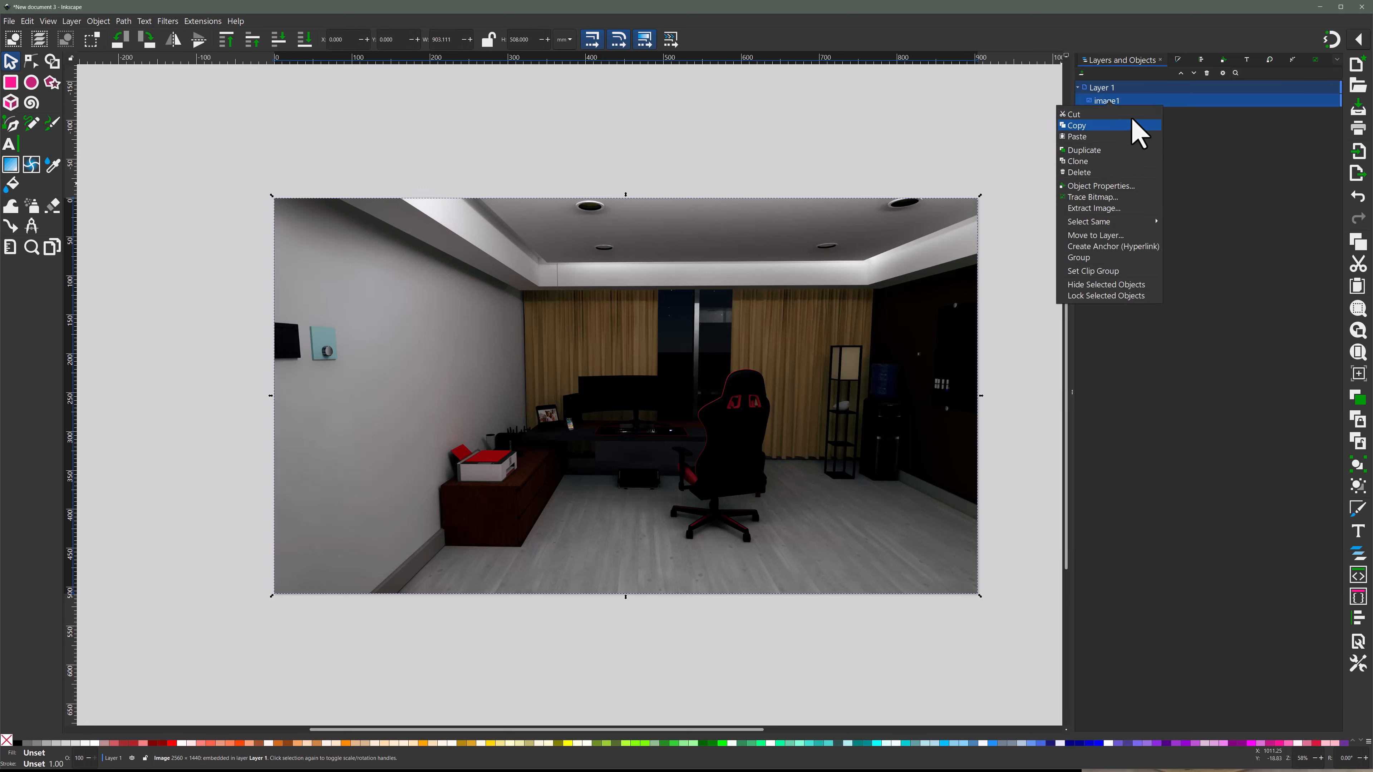
pyautogui.click(1184, 119)
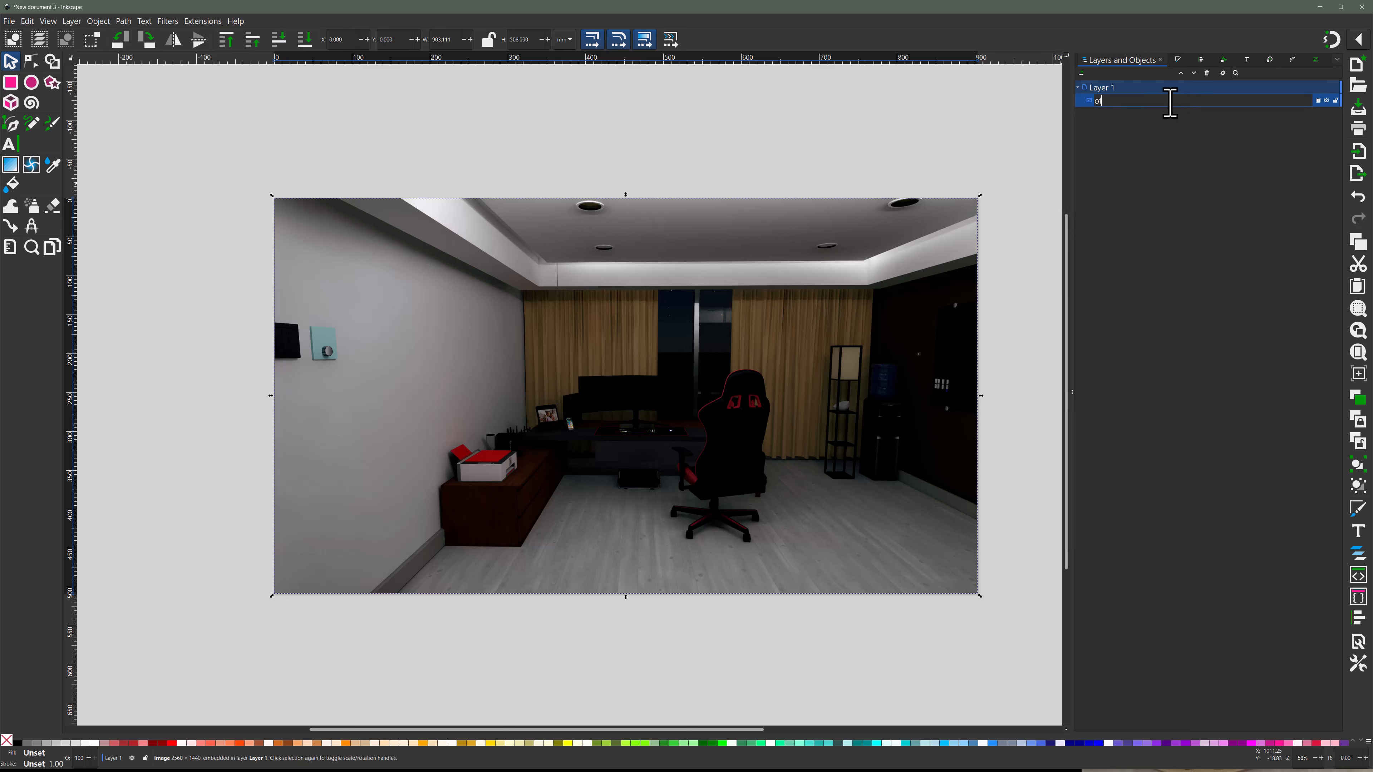
pyautogui.press('Return')
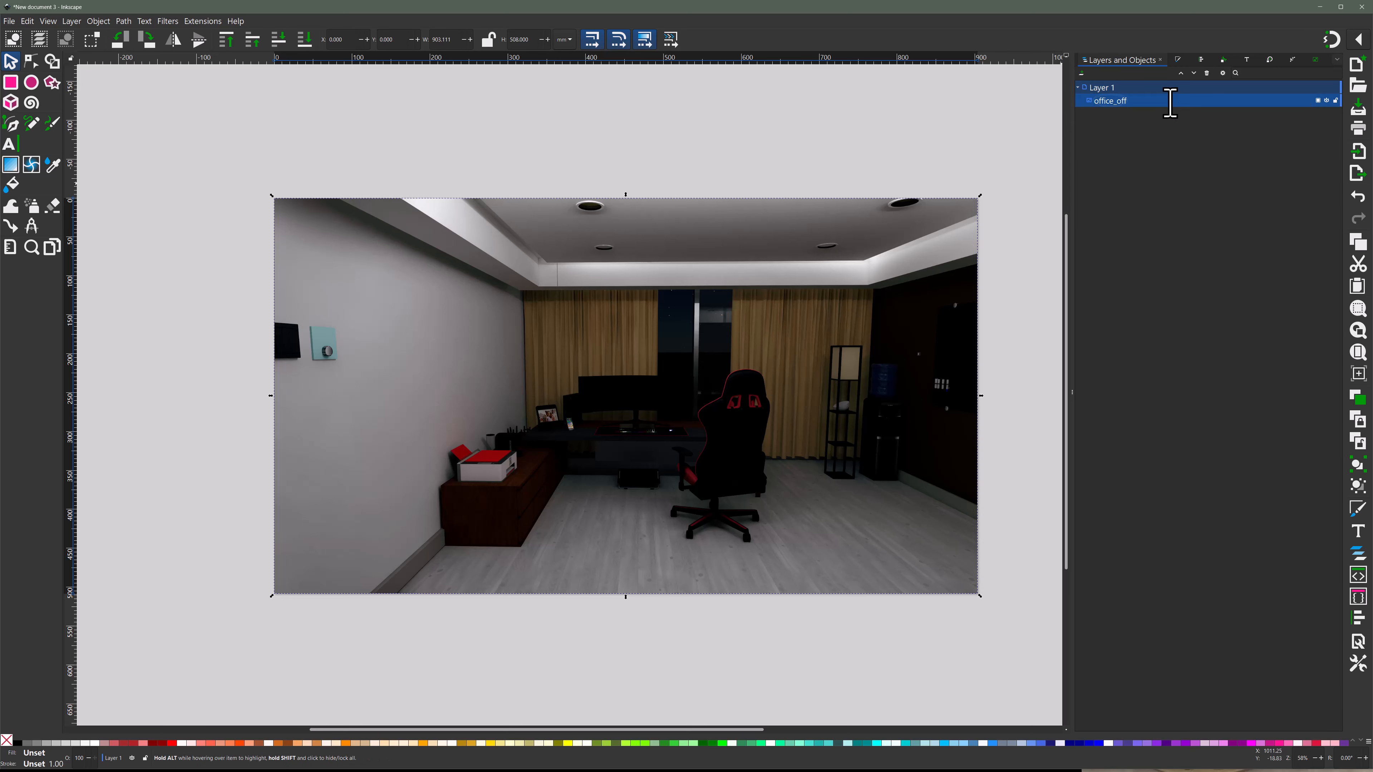
# - Rename Layer 1 as background and lock it
pyautogui.doubleClick(1115, 88)
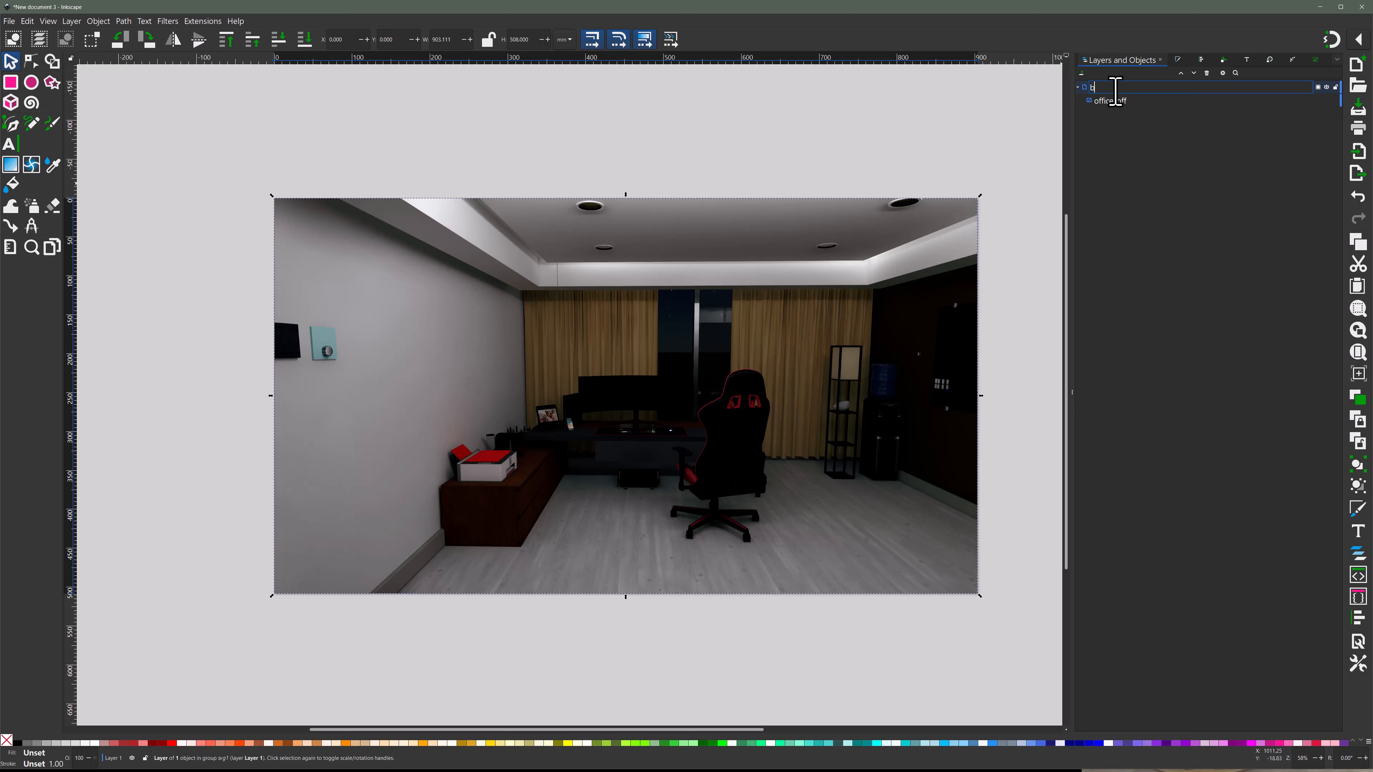
pyautogui.press('Return')
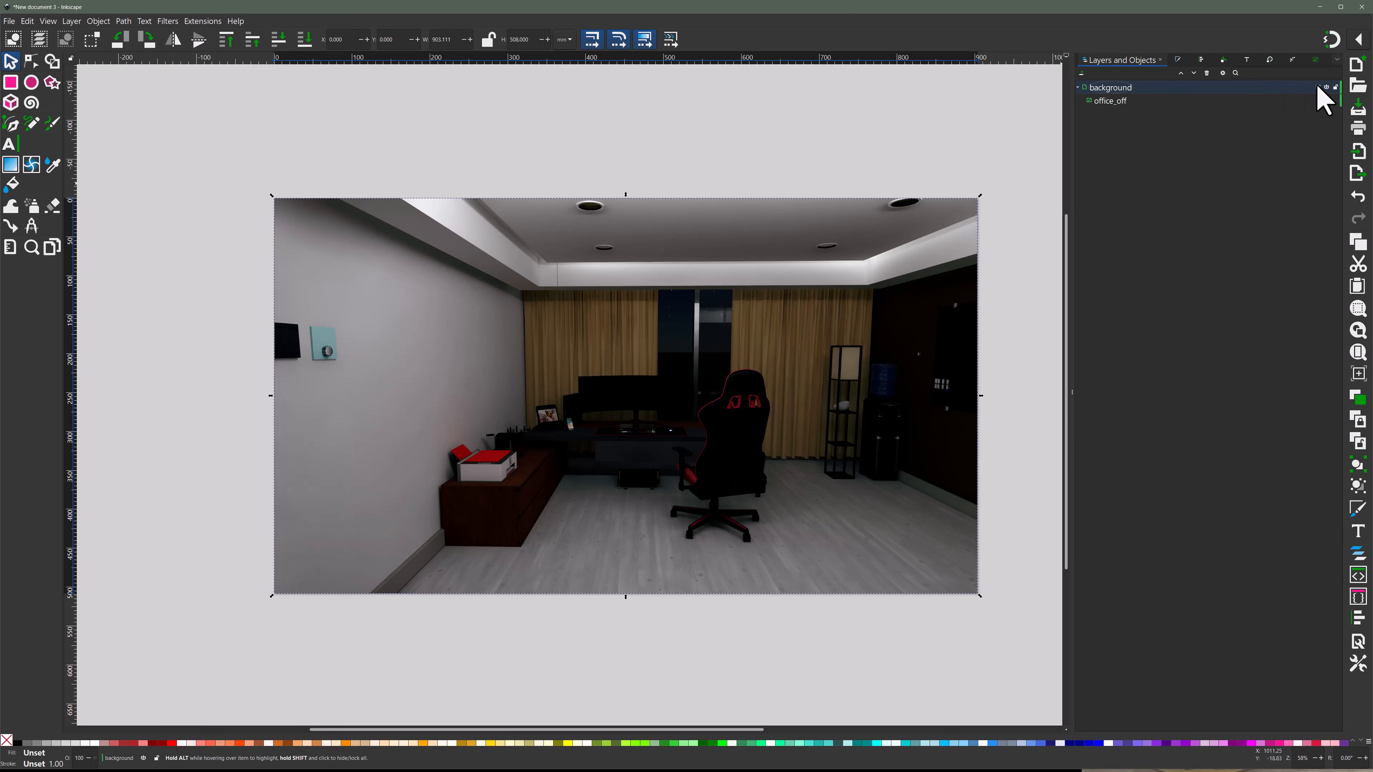
pyautogui.click(1335, 87)
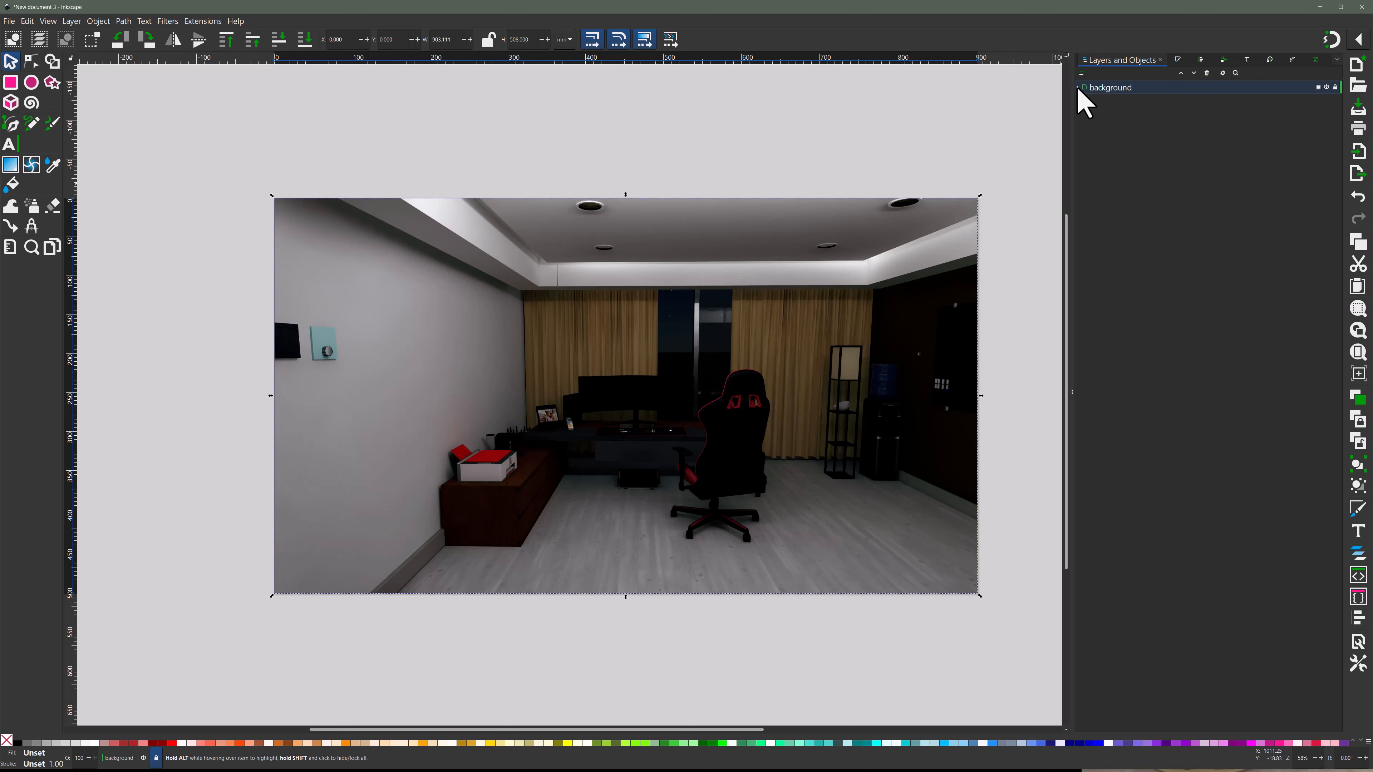
pyautogui.click(1015, 175)
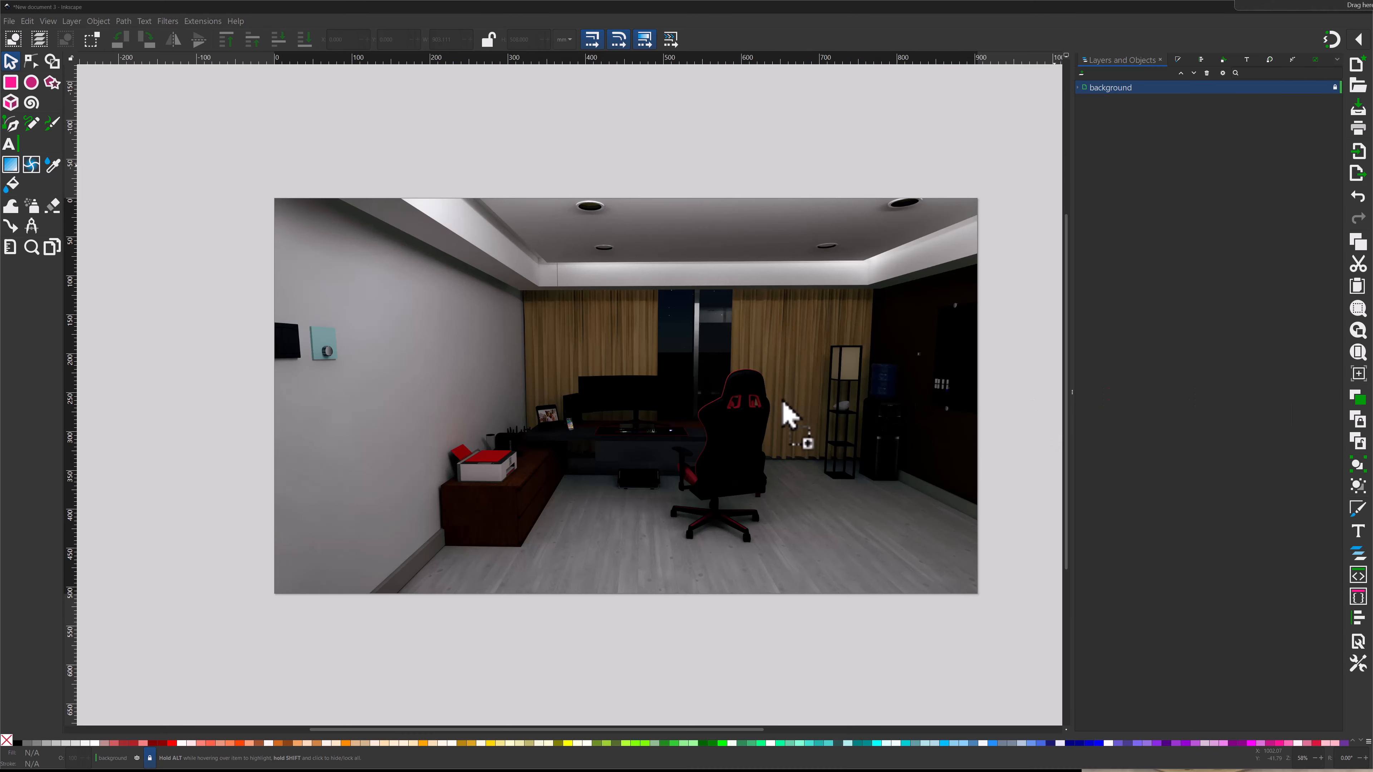
# - Import the image of the office with its lights on and move it into a new layer above the background layer
pyautogui.moveTo(788, 415); pyautogui.dragTo(786, 411)
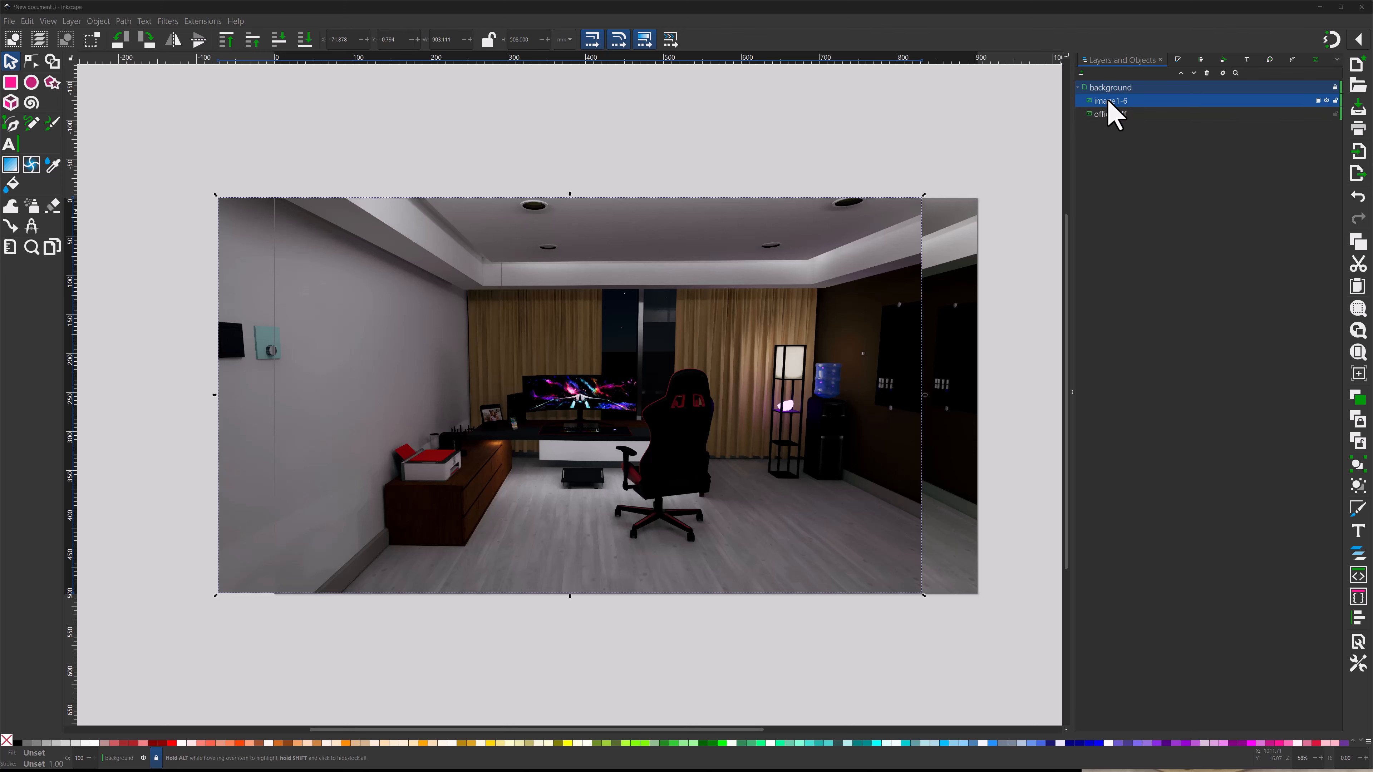
pyautogui.click(1083, 74)
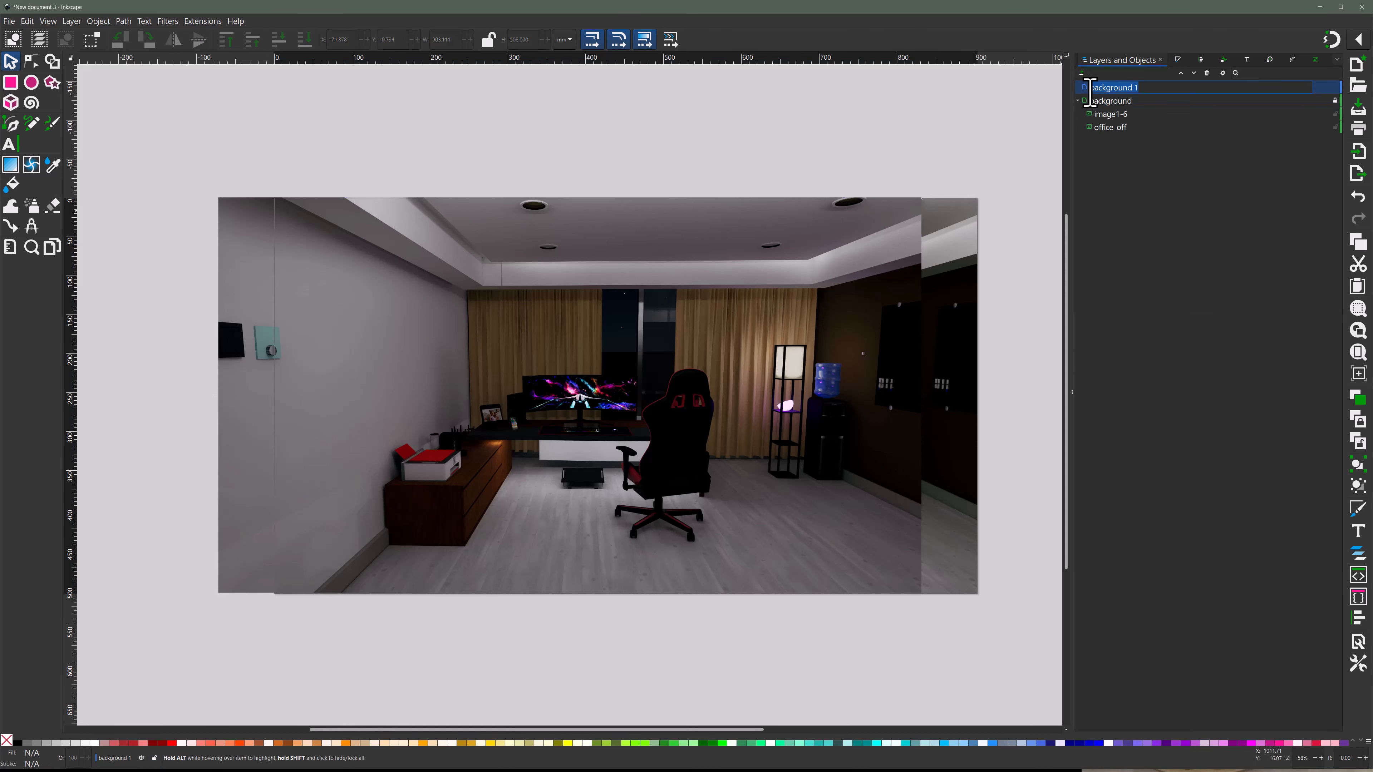
pyautogui.moveTo(1109, 117); pyautogui.dragTo(1112, 89)
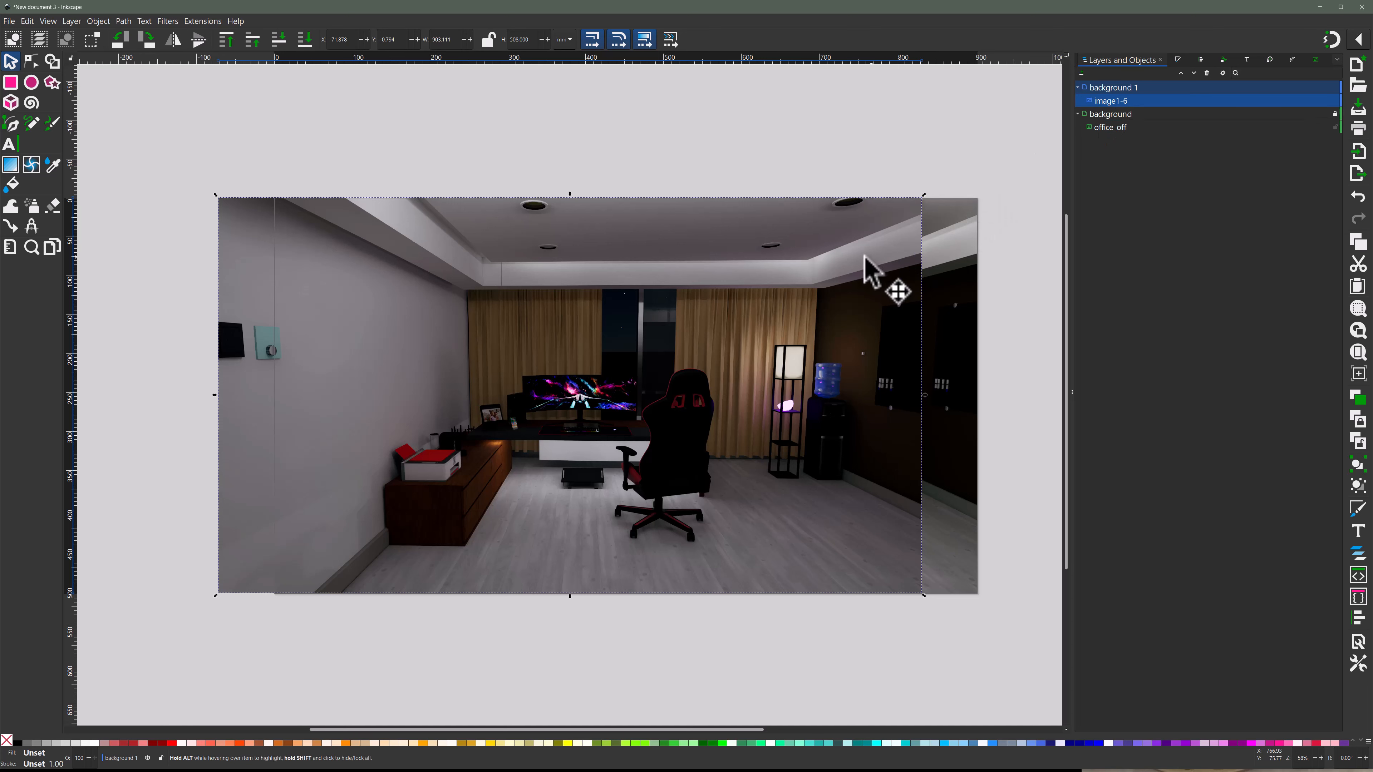
# - Centre the lit office image horizontally and vertically on the page with Align and Distribute
pyautogui.click(1202, 61)
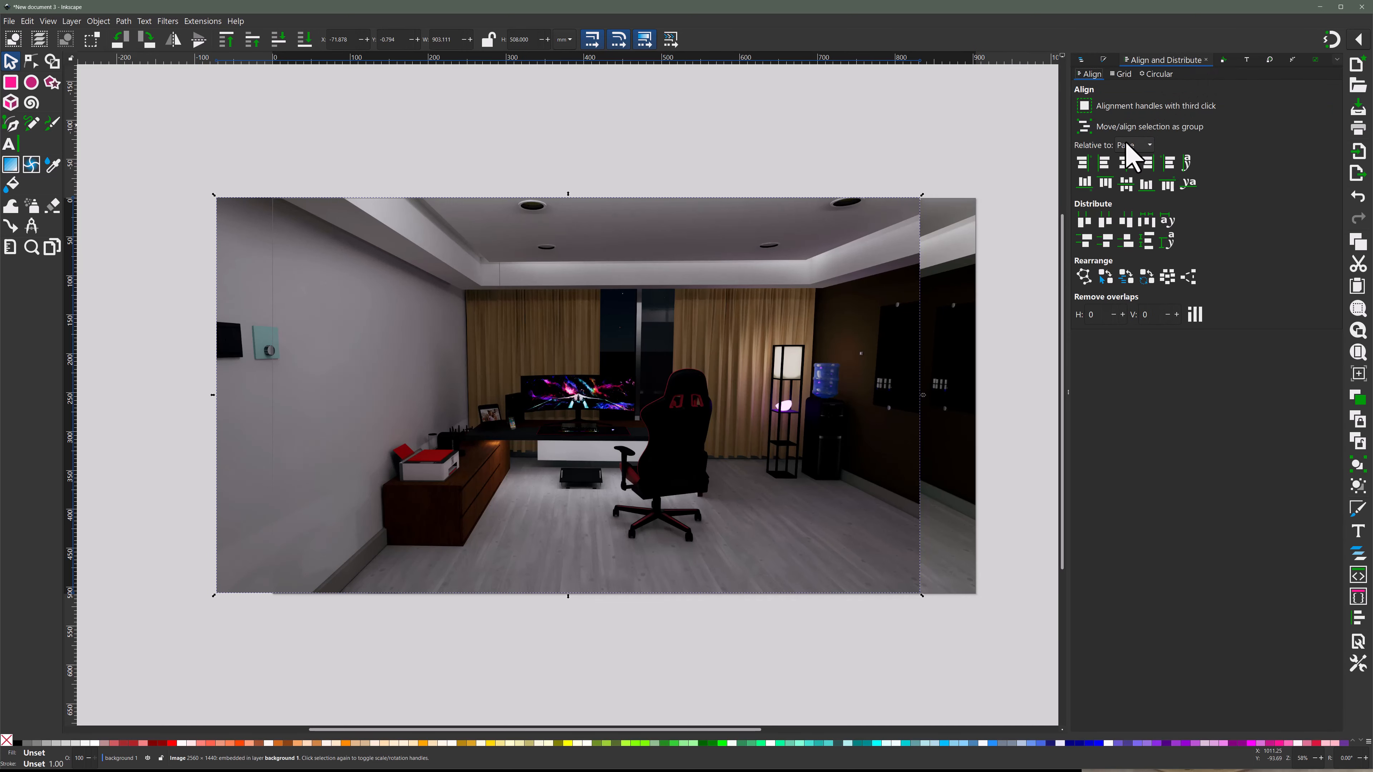
pyautogui.click(1128, 163)
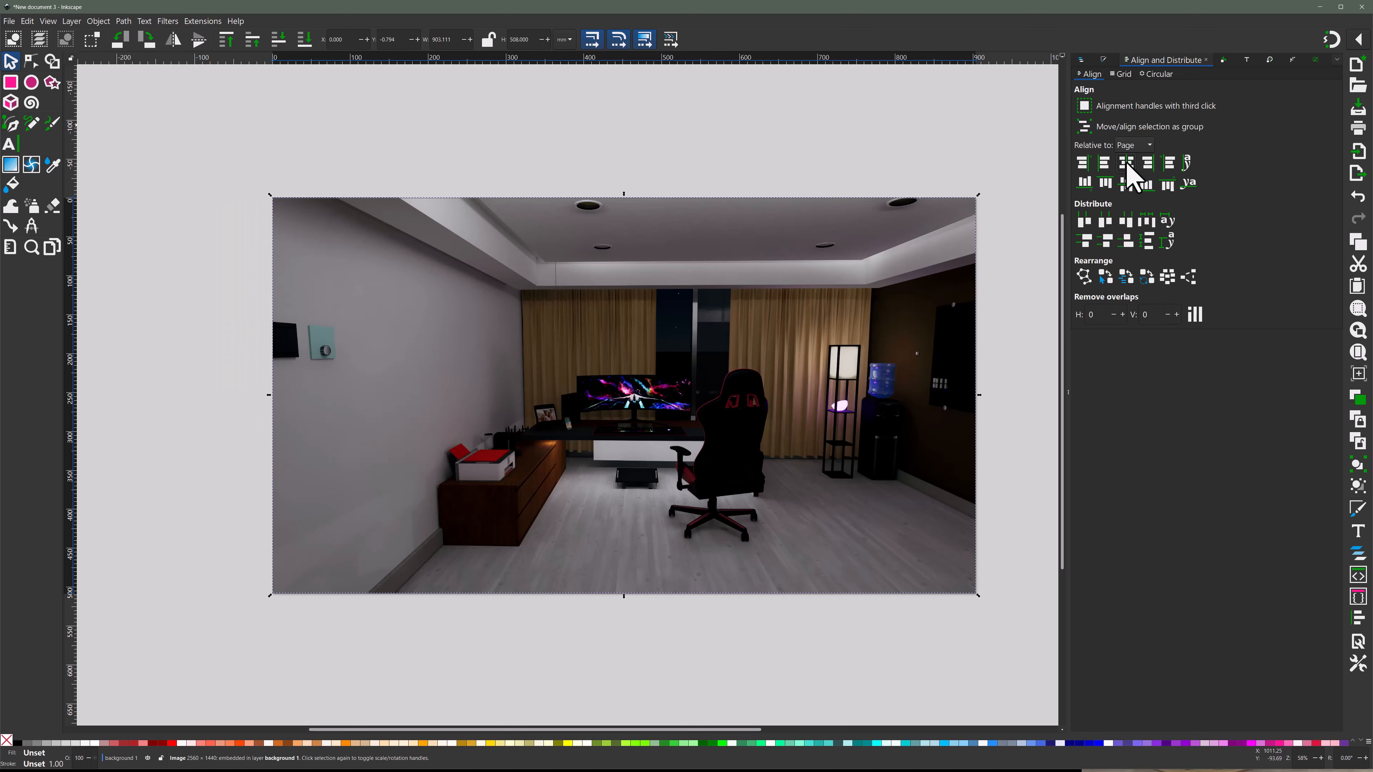
pyautogui.click(1128, 183)
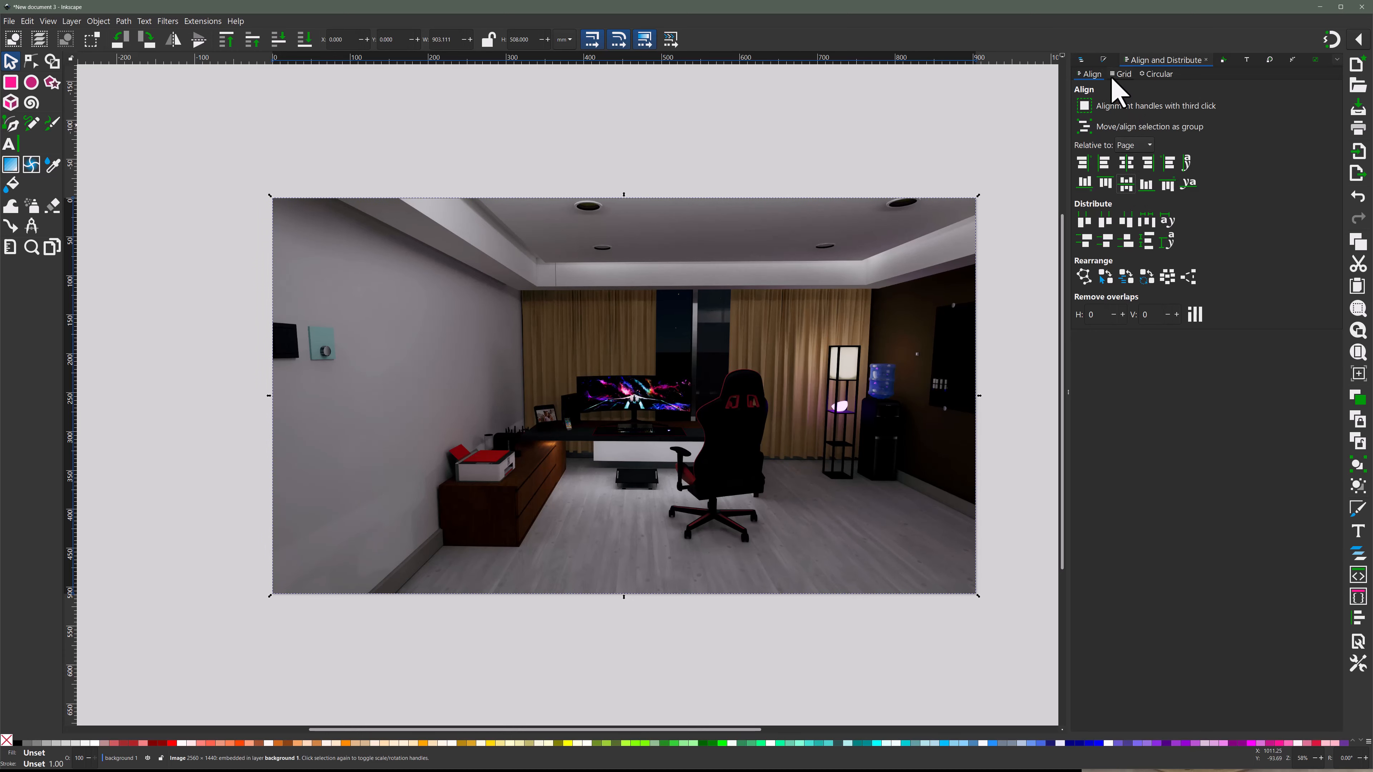
# - Rename the new upper layer as overlay and the image inside it as office_on
pyautogui.click(1082, 60)
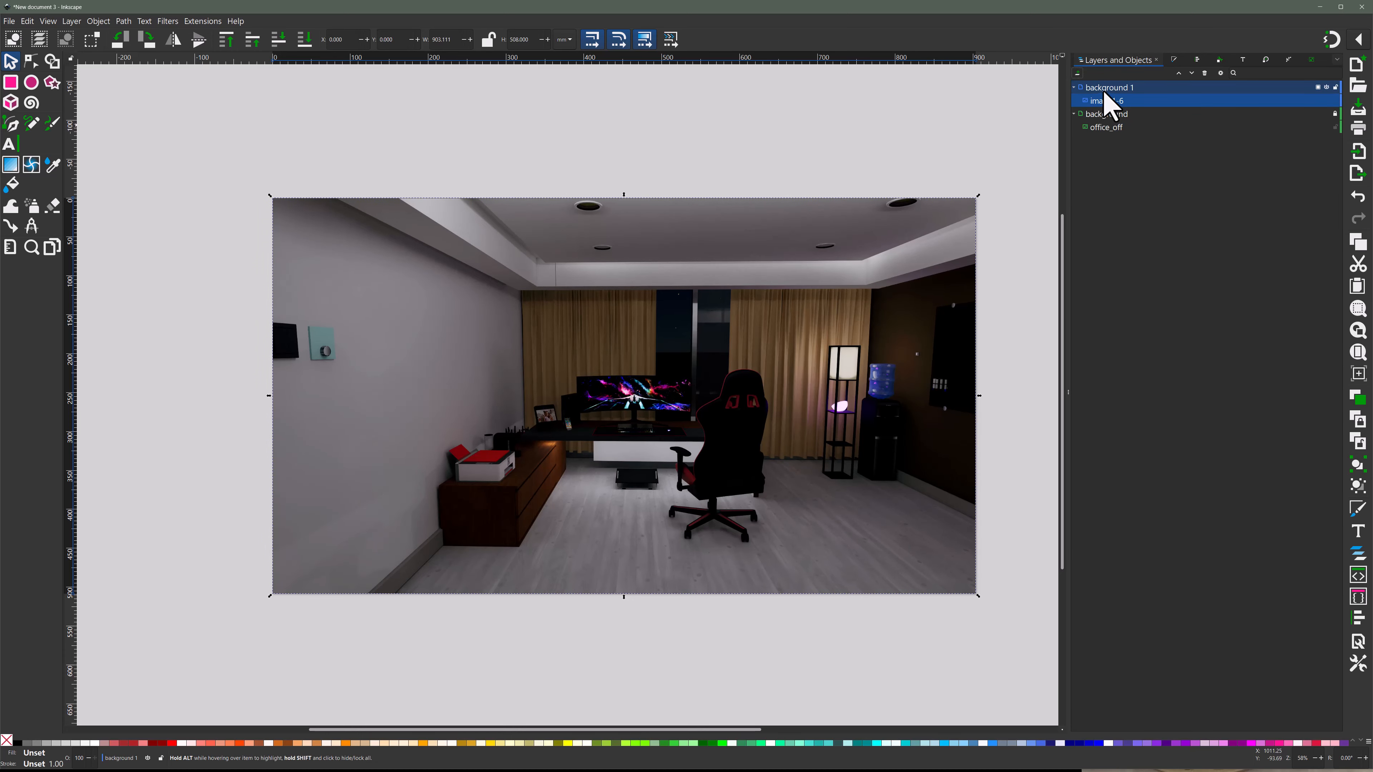
pyautogui.doubleClick(1104, 88)
pyautogui.write('erlay')
pyautogui.press('Return')
pyautogui.doubleClick(1106, 100)
pyautogui.write('office_on')
pyautogui.press('Return')
pyautogui.write('ov')
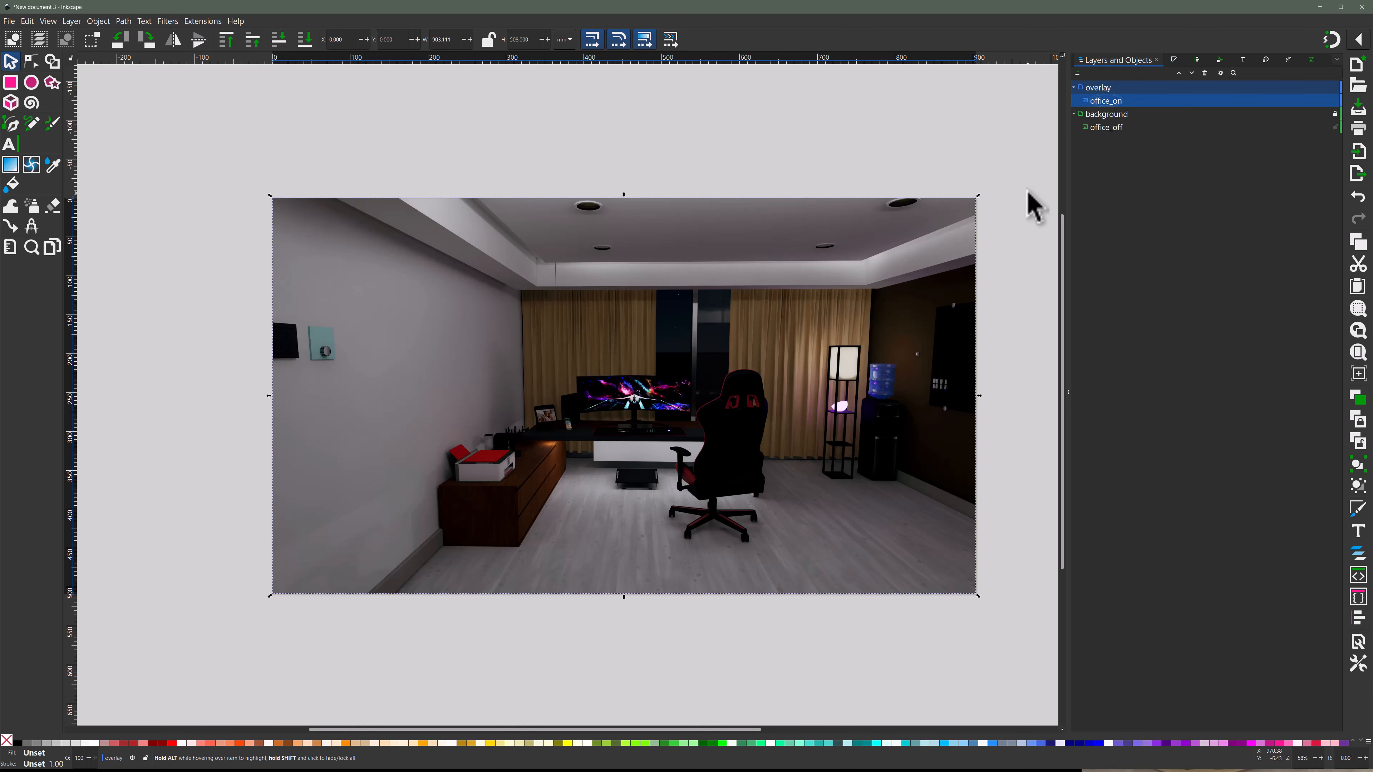
pyautogui.moveTo(1329, 101)
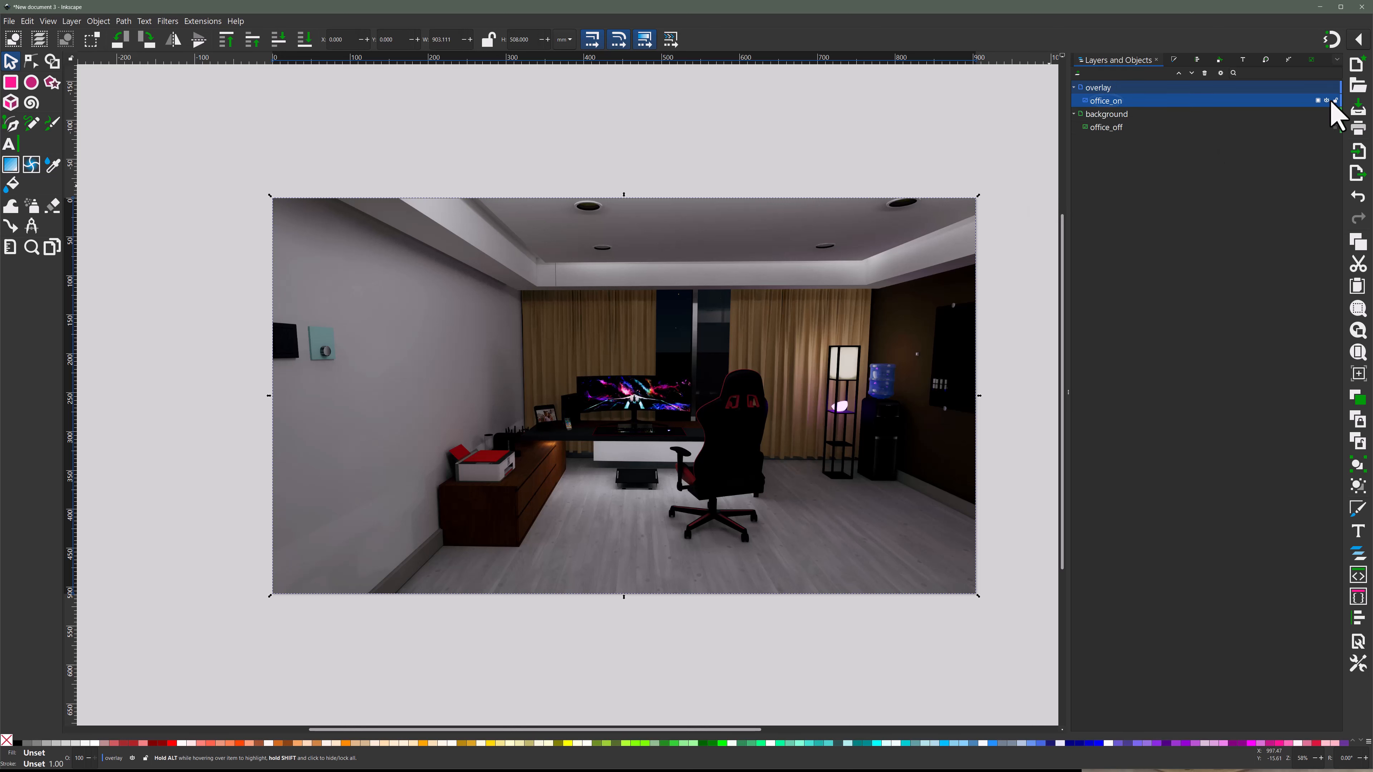
# - Duplicate the office_on image within the overlay layer, and hide and lock the original beneath the copy
pyautogui.hotkey('ctrl', 'd')
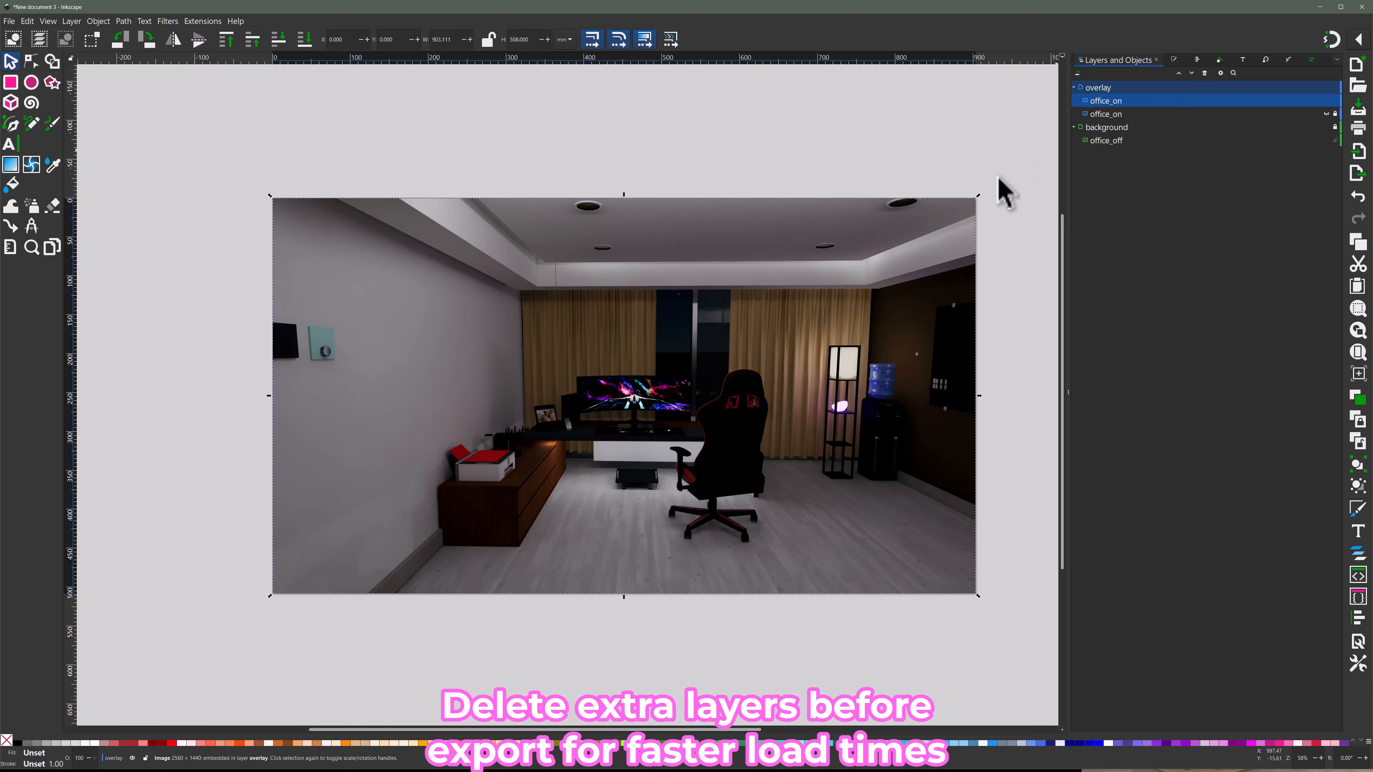
pyautogui.click(984, 186)
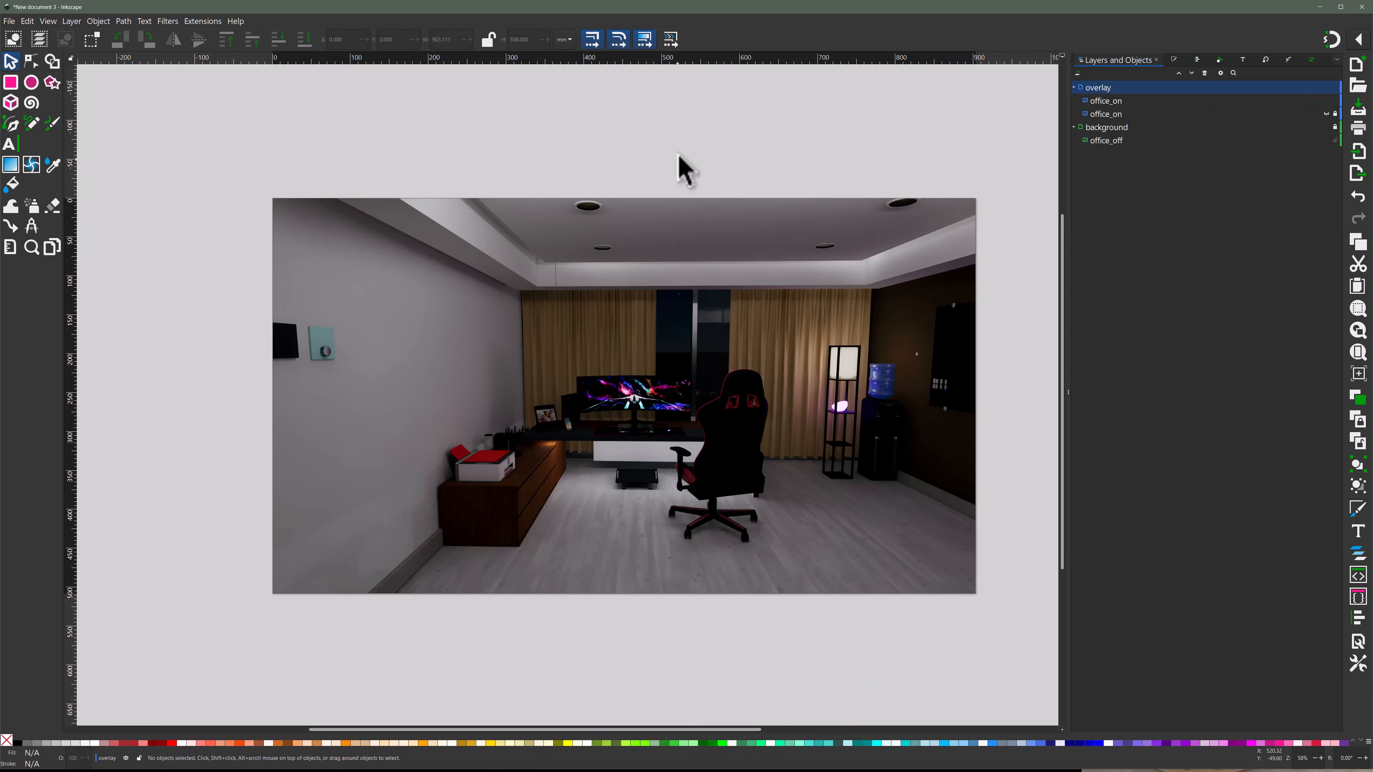
# - Draw a white rectangle about 61 by 63 mm over the floor lamp's lit shade in the overlay layer
pyautogui.click(12, 84)
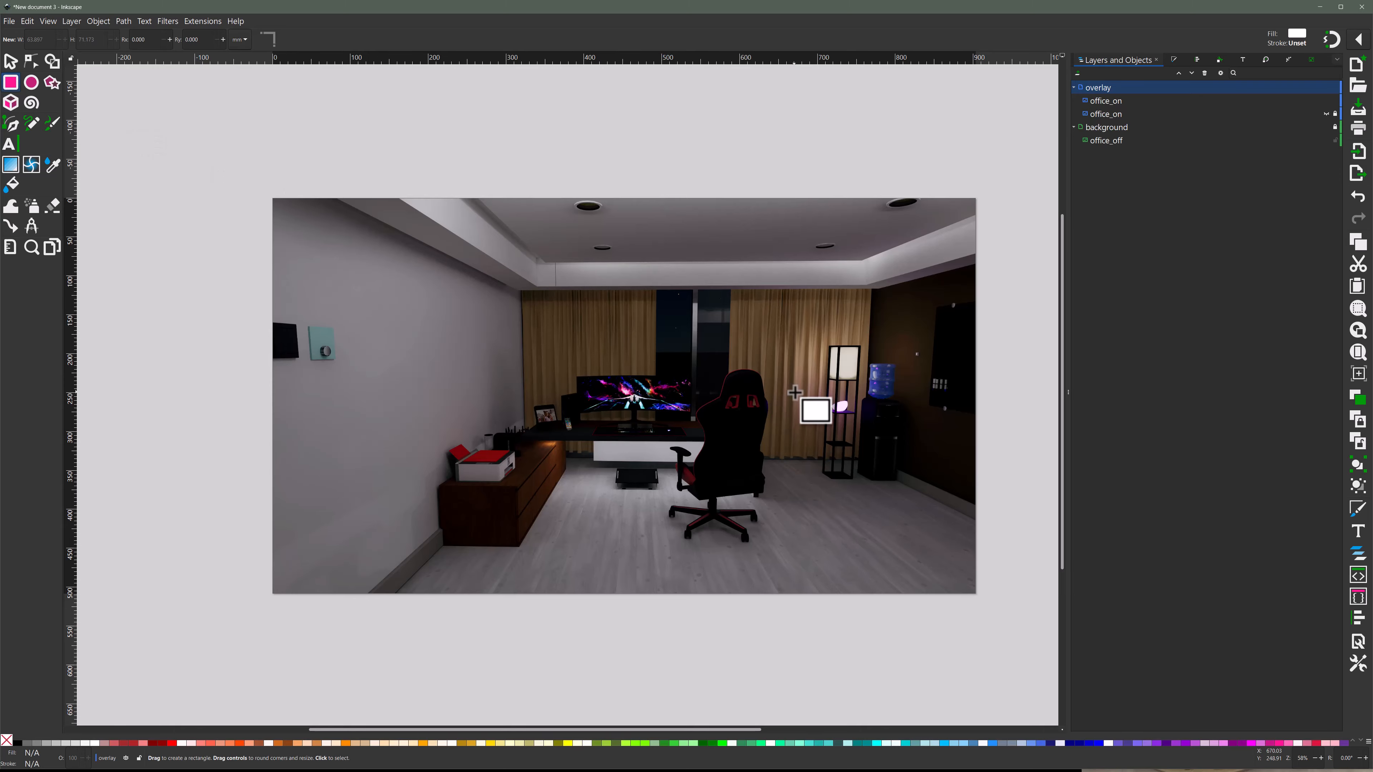
pyautogui.scroll(3, 860, 357)
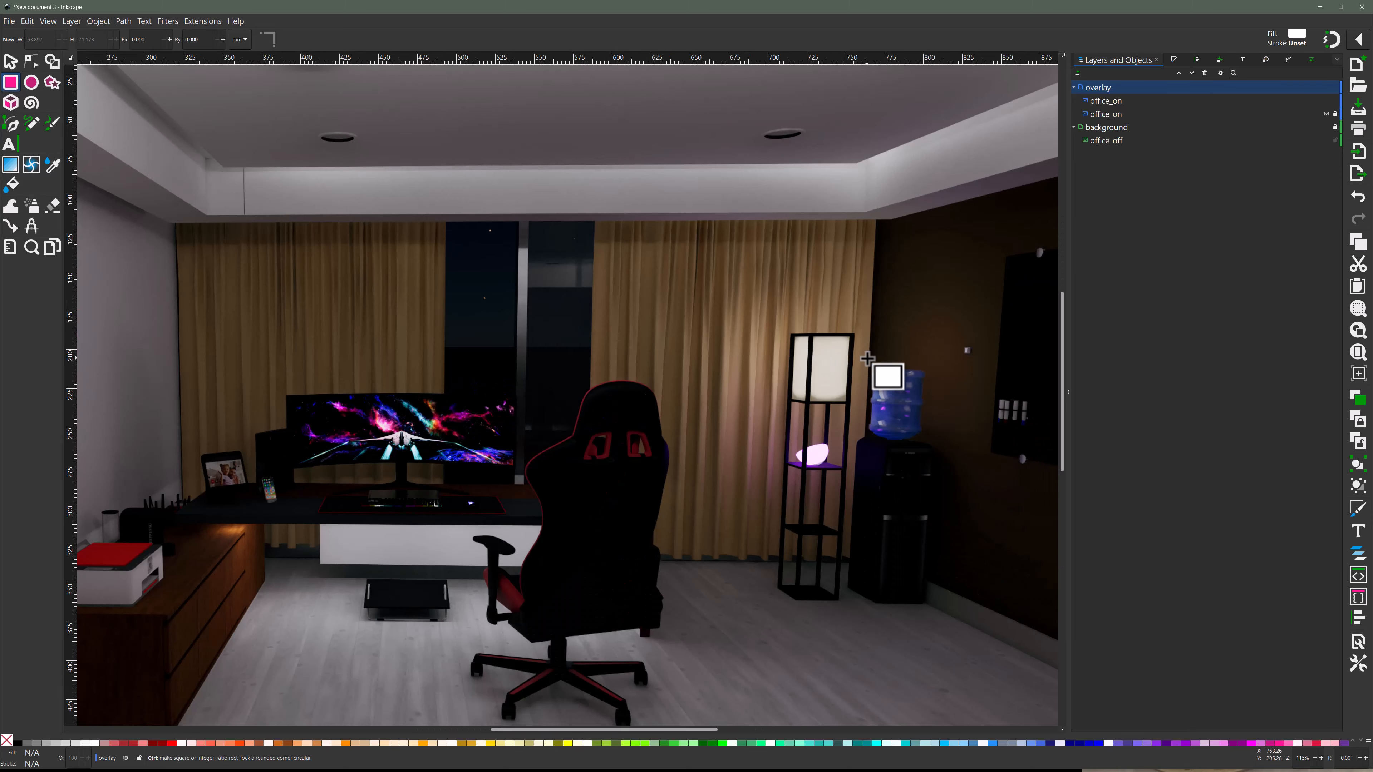
pyautogui.scroll(1, 867, 359)
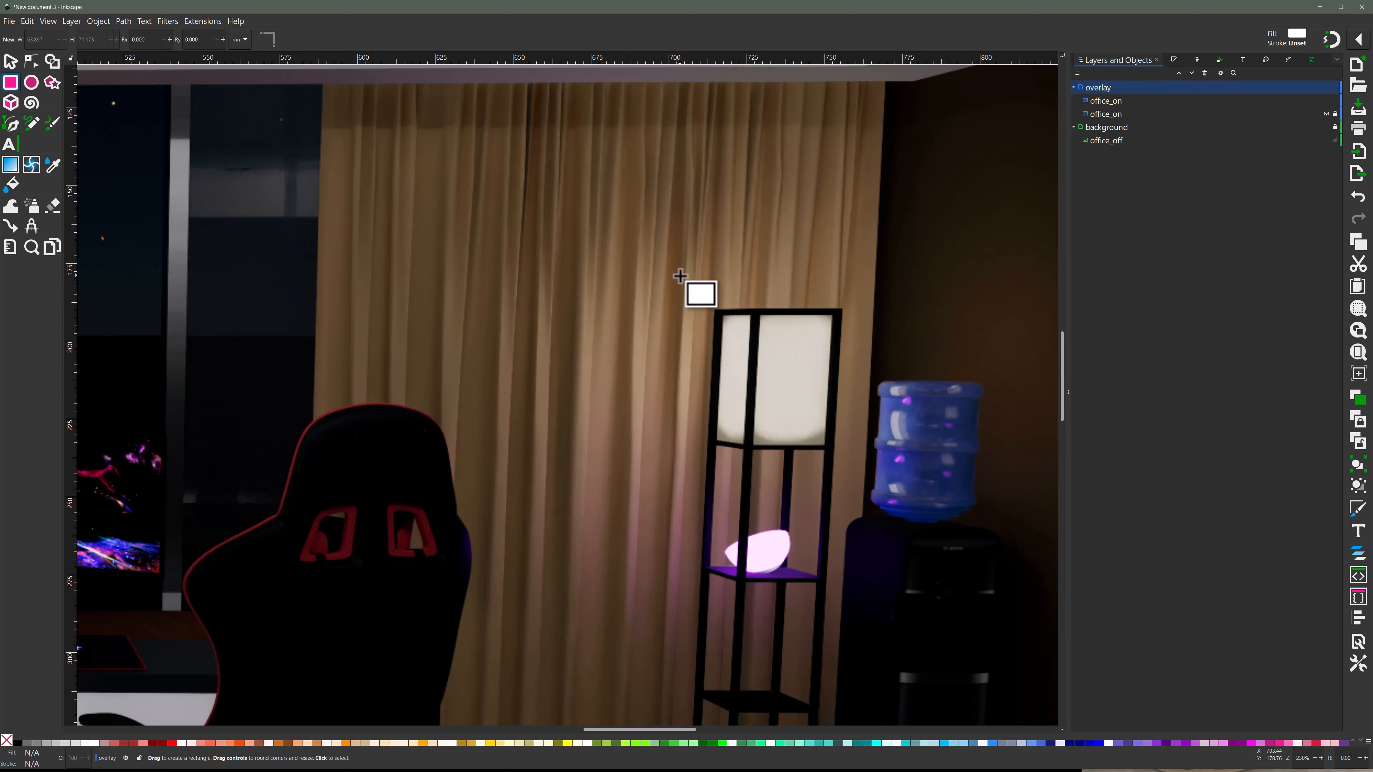
pyautogui.moveTo(683, 274); pyautogui.dragTo(872, 472)
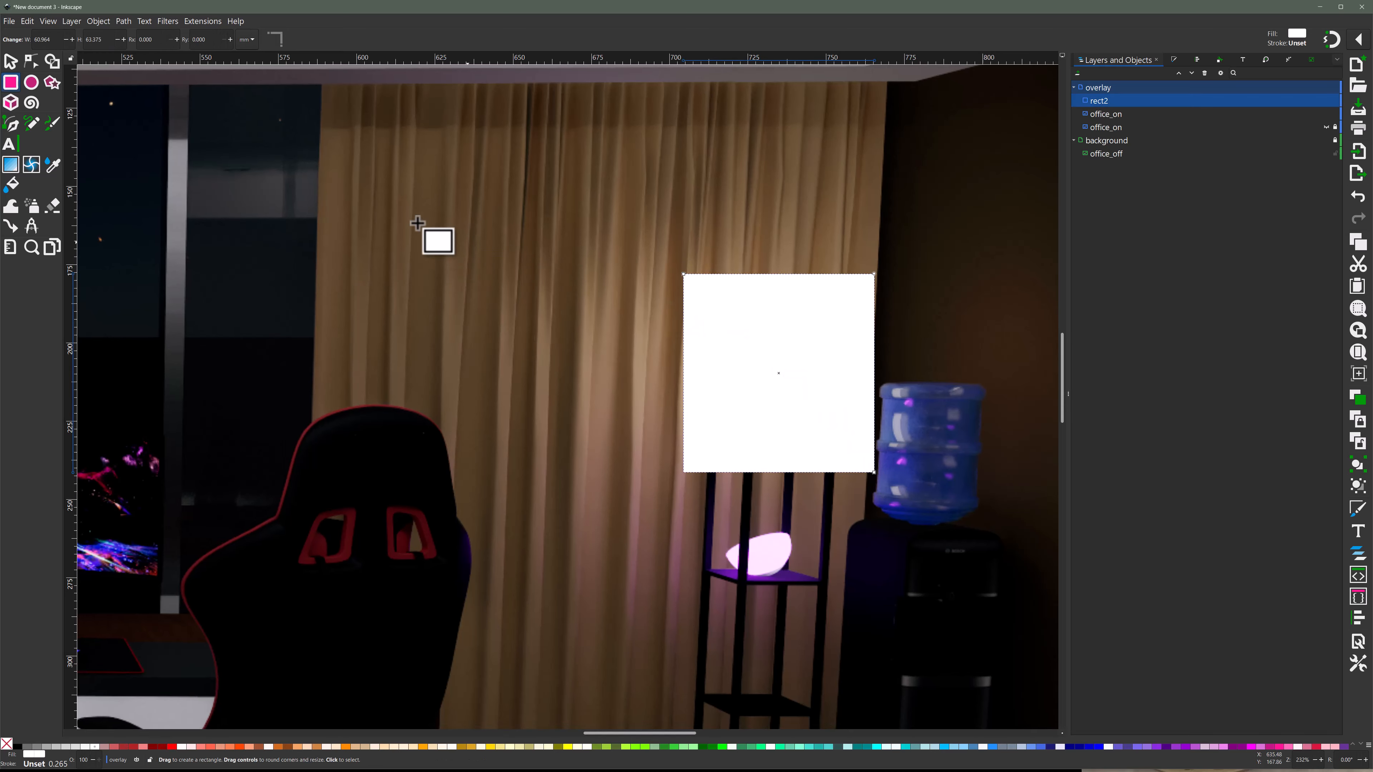
pyautogui.click(10, 61)
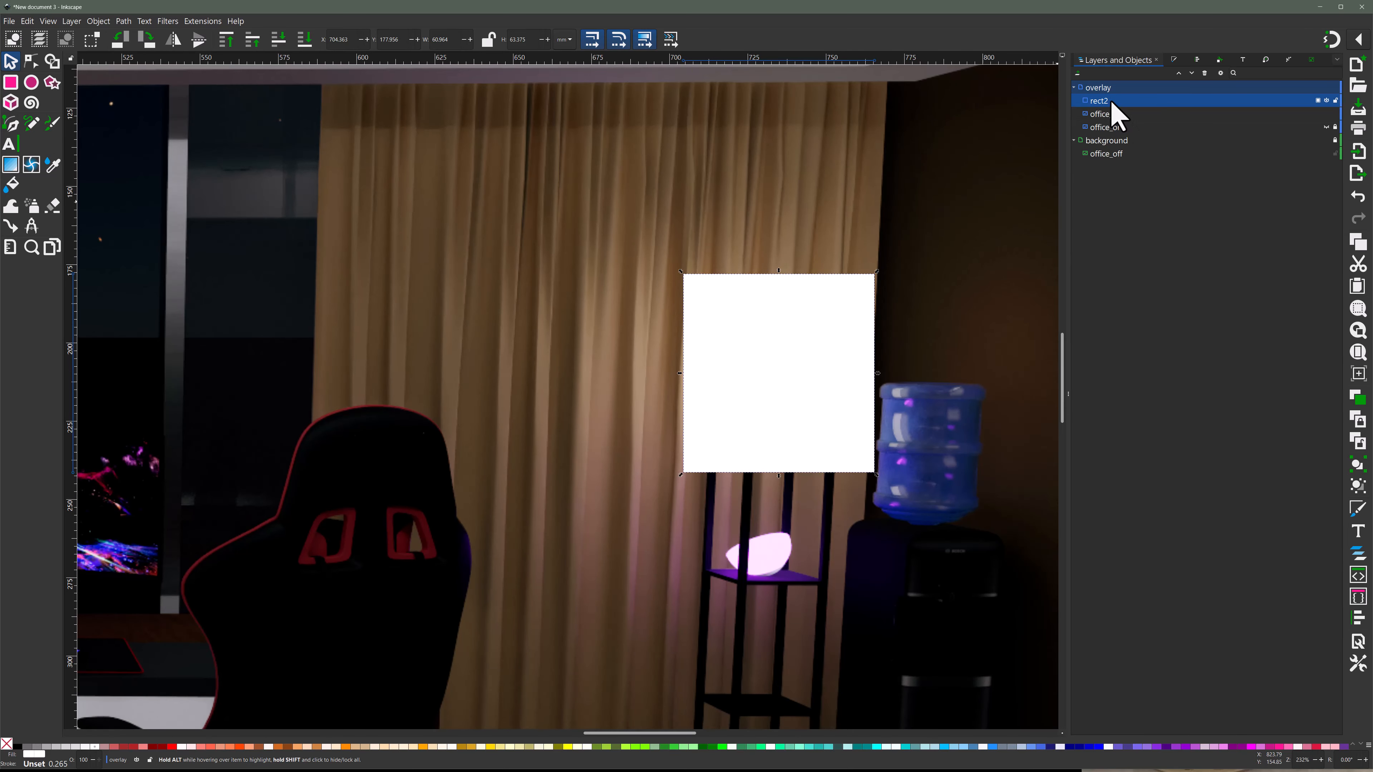
# - Mask the visible office_on copy with the white rectangle so only the lamp area shows over the background
pyautogui.keyDown('shift'); pyautogui.click(1113, 115); pyautogui.keyUp('shift')
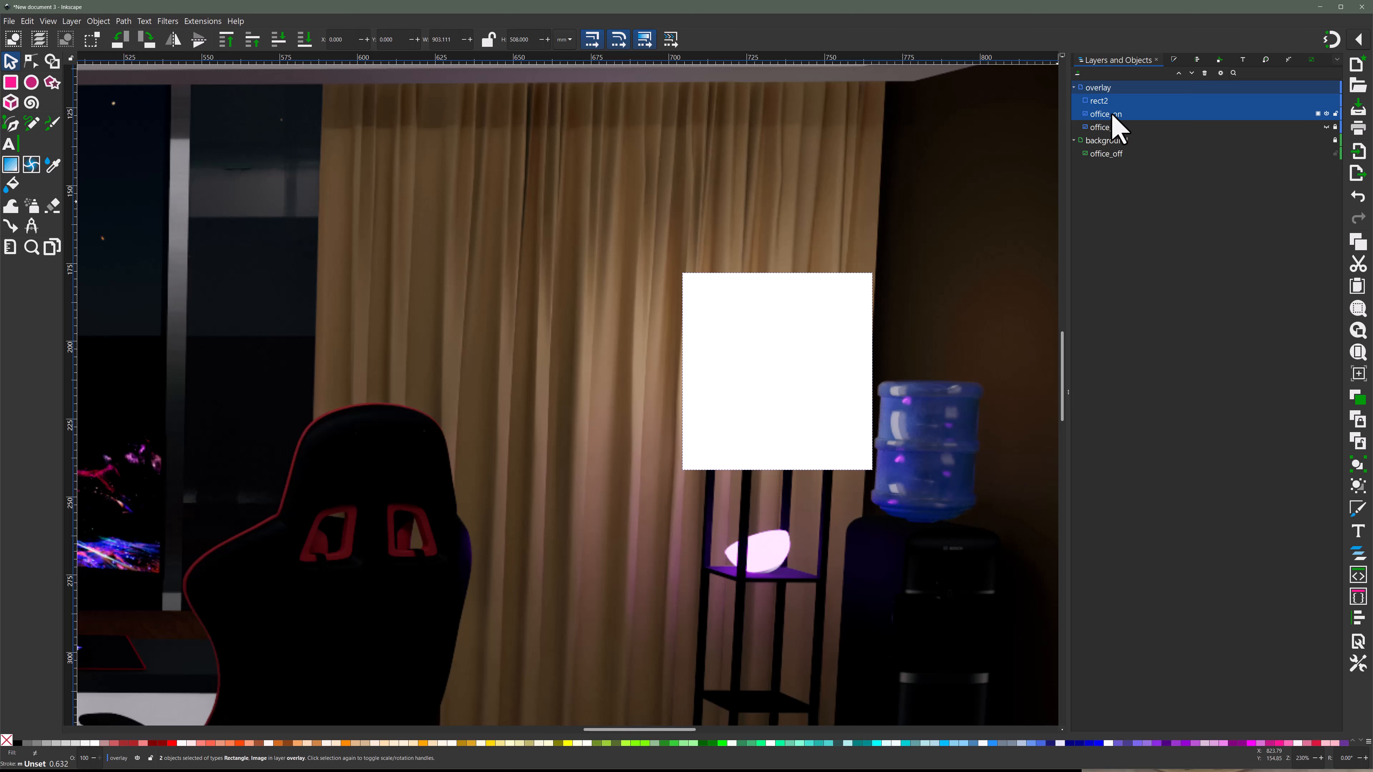
pyautogui.rightClick(1113, 118)
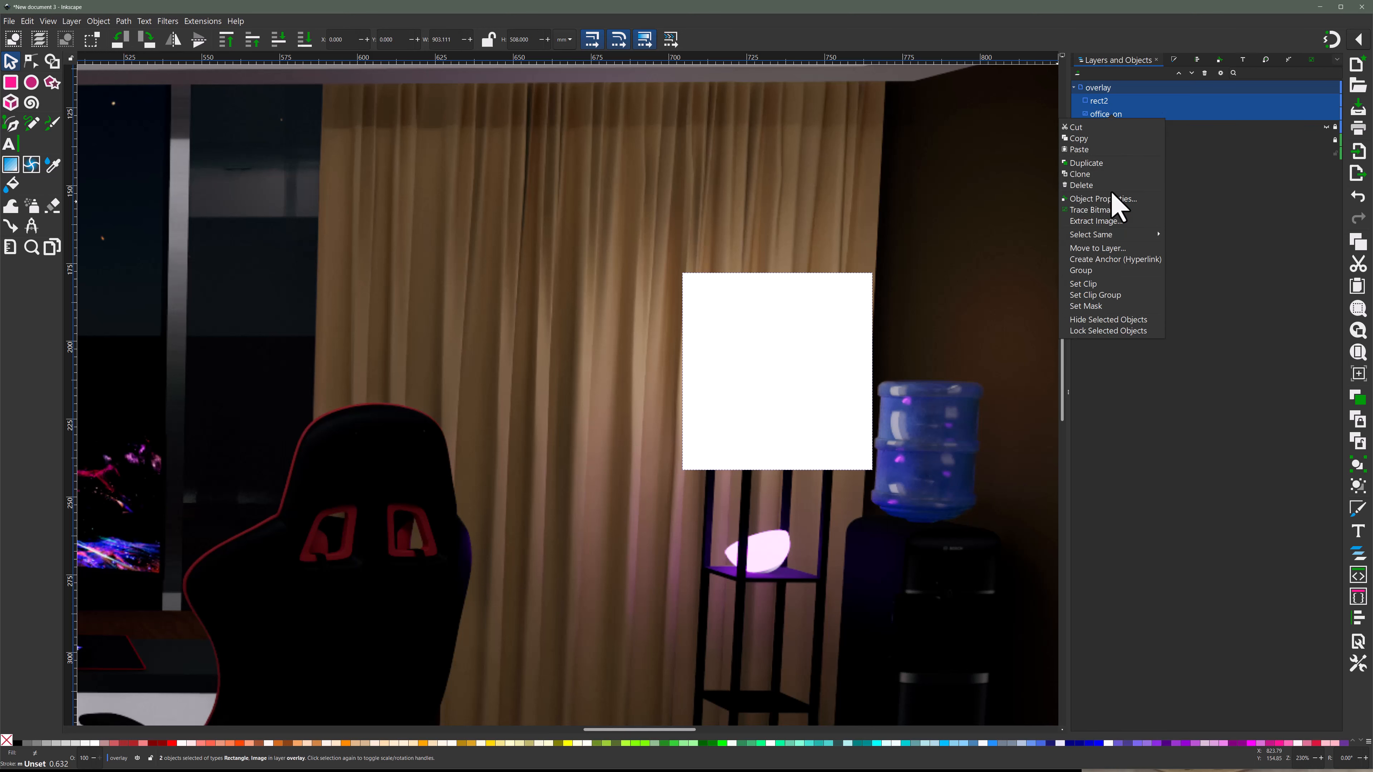
pyautogui.click(1100, 306)
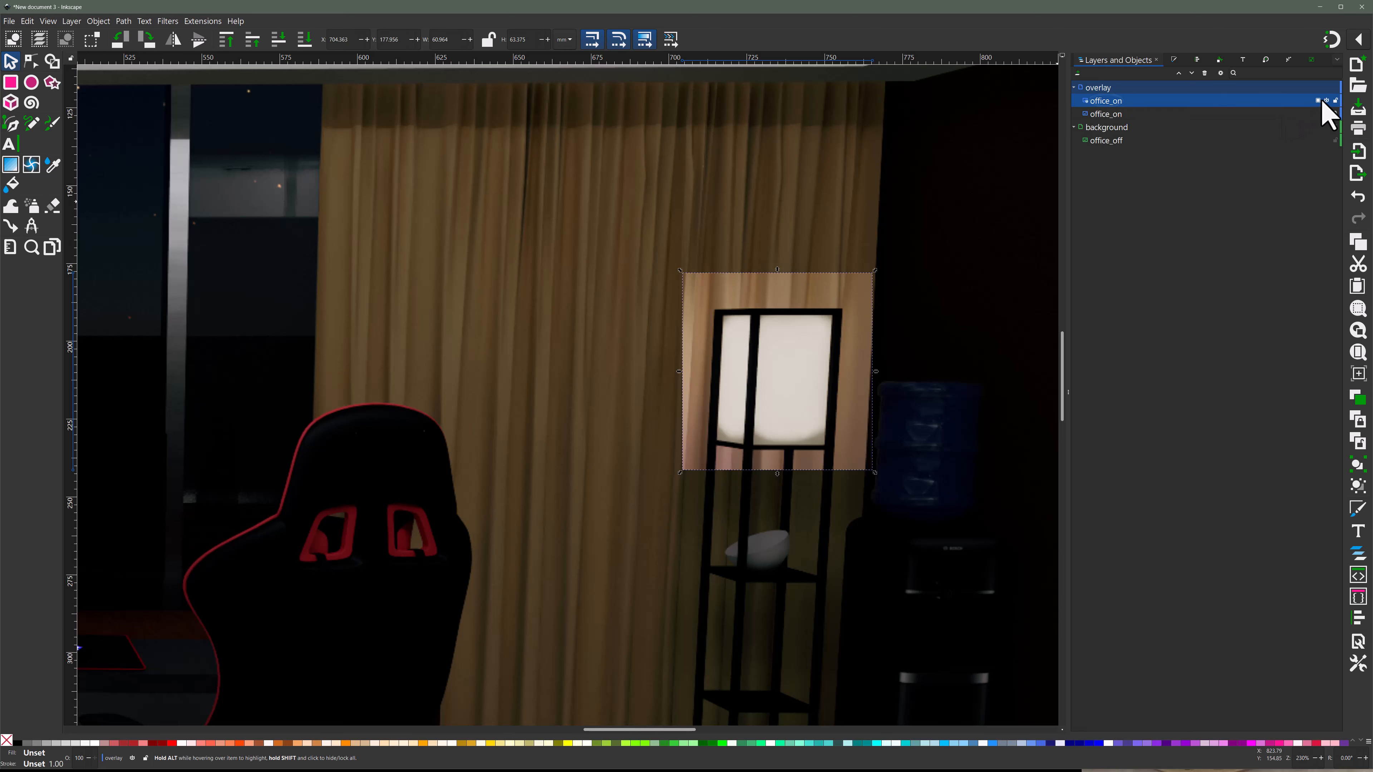
pyautogui.click(1021, 184)
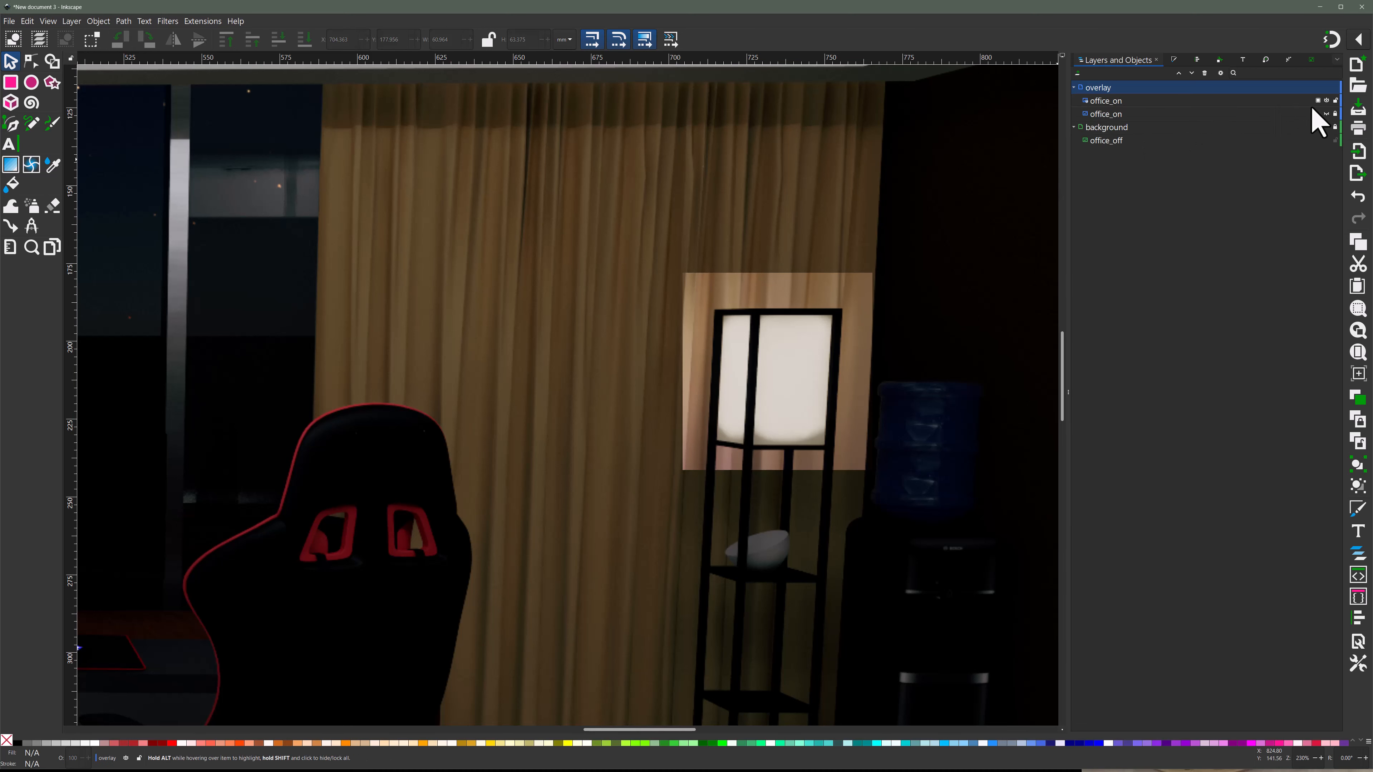
# - Toggle the masked office_on image's visibility to compare the lamp area lit and unlit
pyautogui.click(1327, 101)
pyautogui.click(1327, 101)
pyautogui.click(1327, 101)
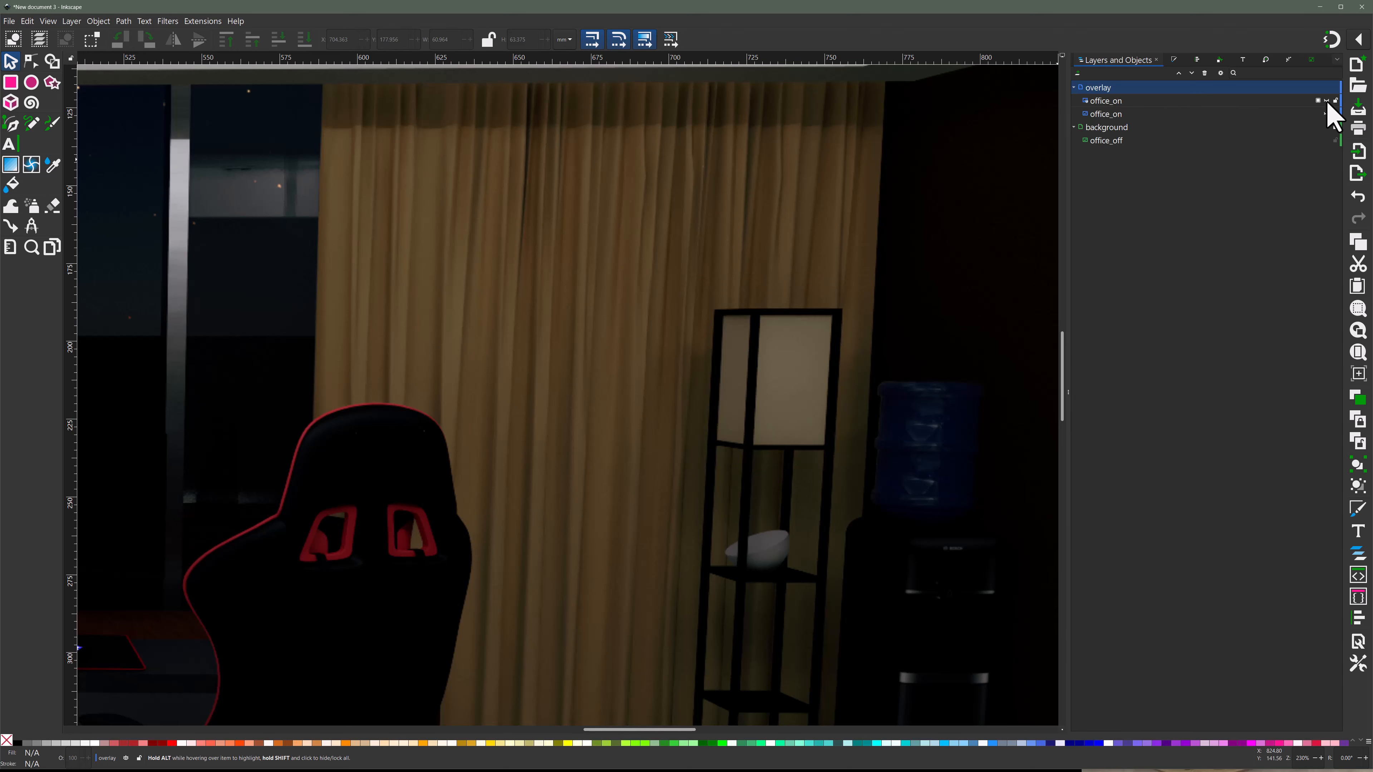
pyautogui.click(1327, 101)
pyautogui.click(1327, 101)
pyautogui.click(1327, 101)
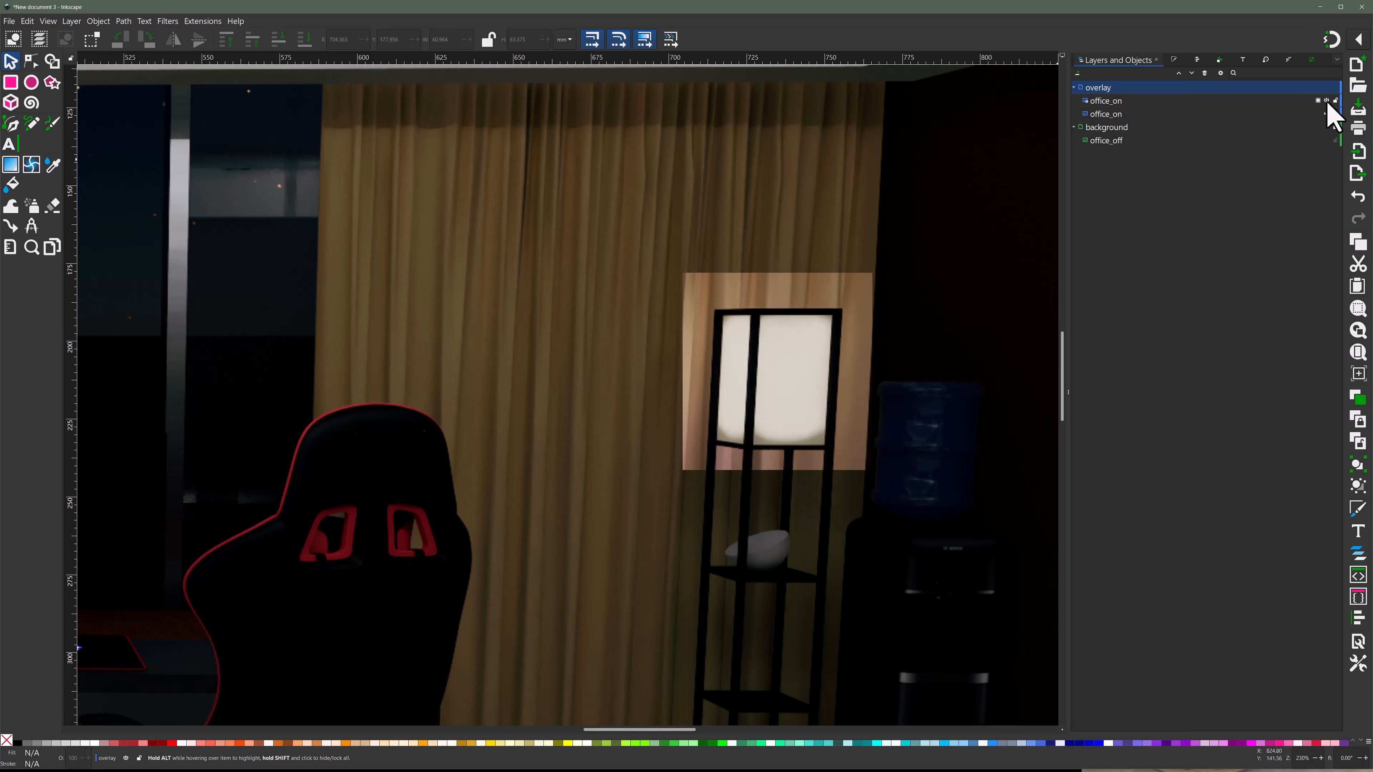
pyautogui.click(1327, 101)
pyautogui.click(1327, 101)
# - Release the mask from the office_on copy and set the white rectangle's blur to 50%
pyautogui.rightClick(1271, 103)
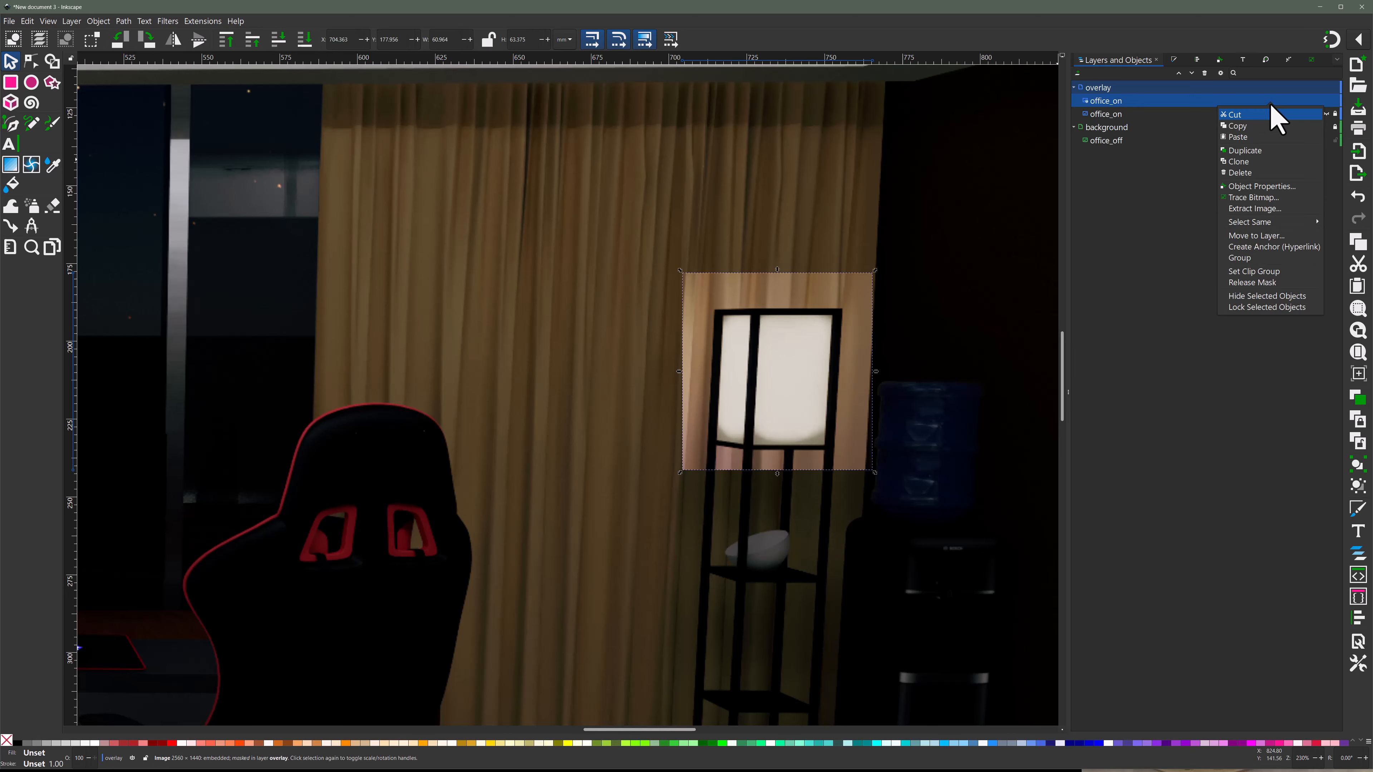
pyautogui.click(1266, 282)
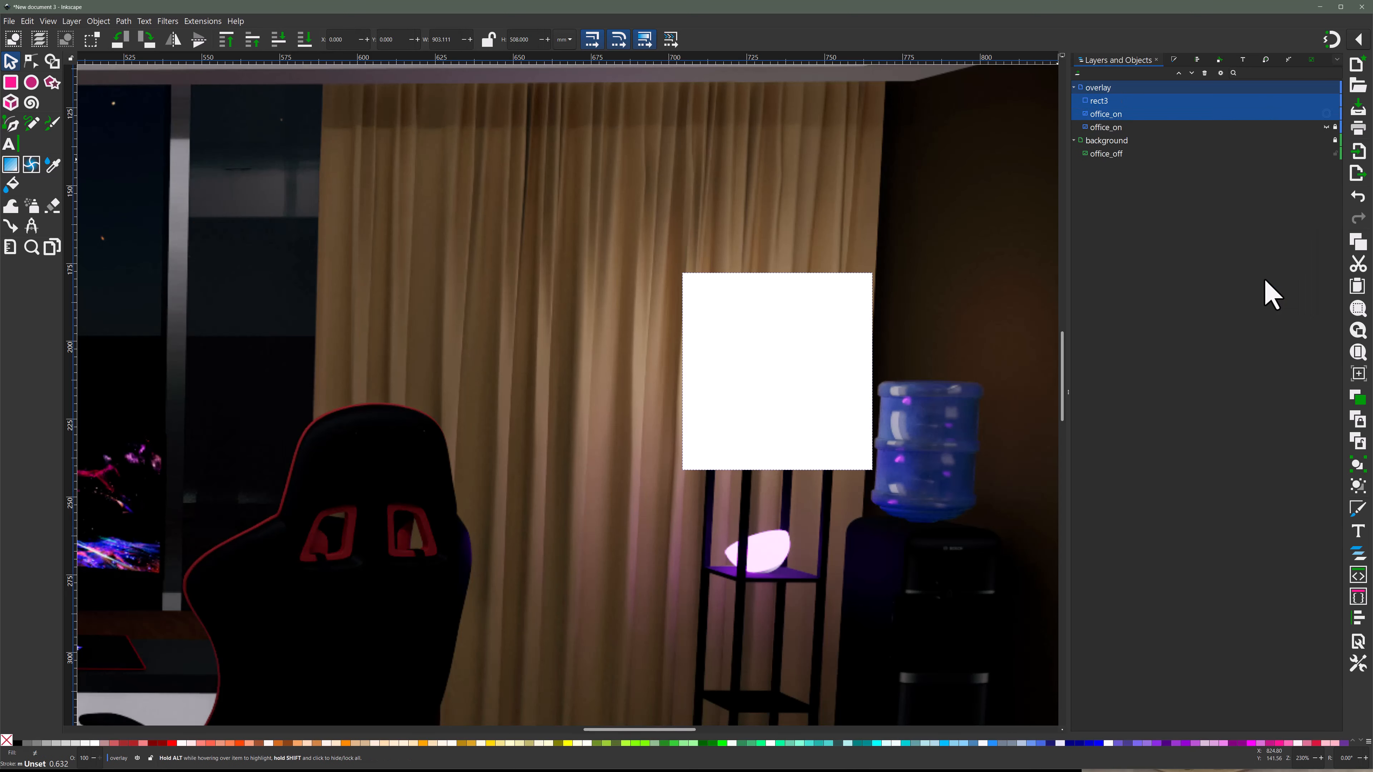
pyautogui.click(1110, 105)
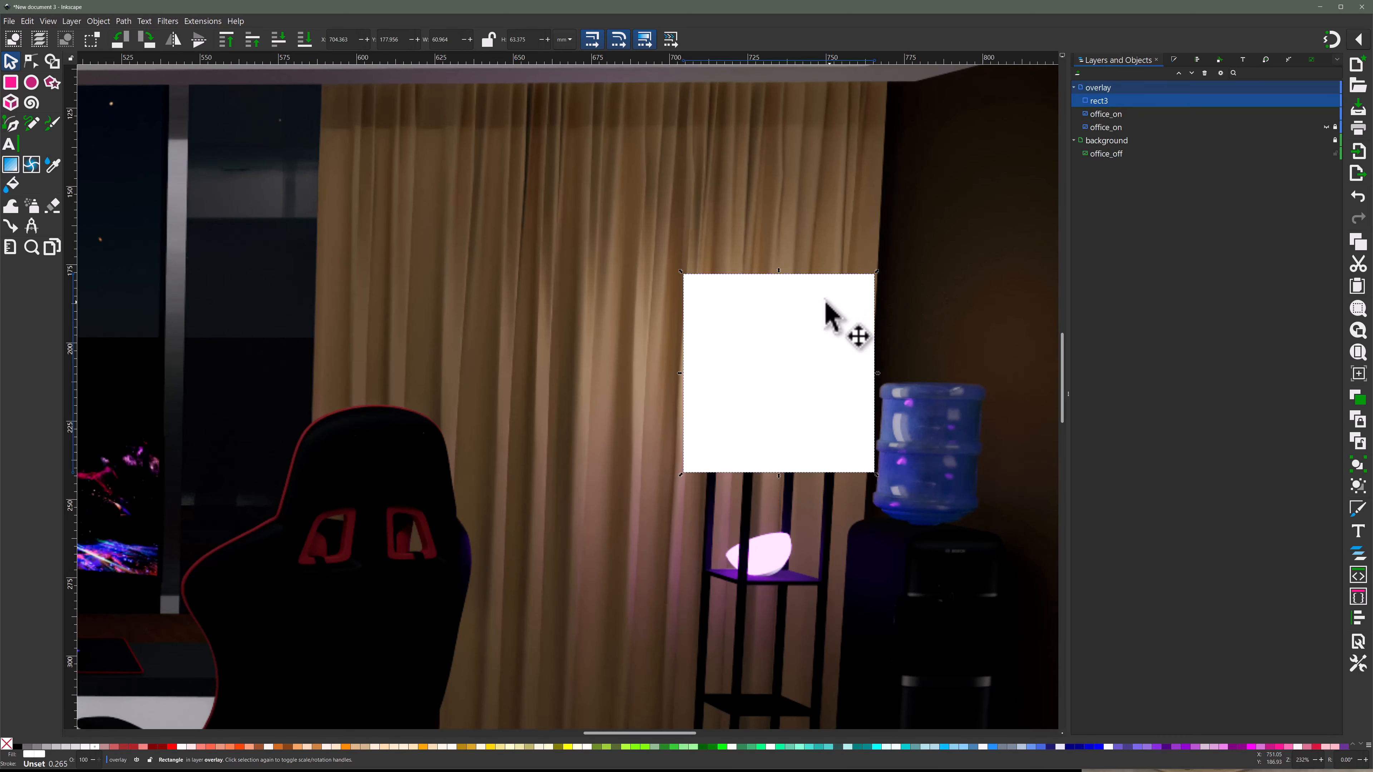
pyautogui.click(1172, 60)
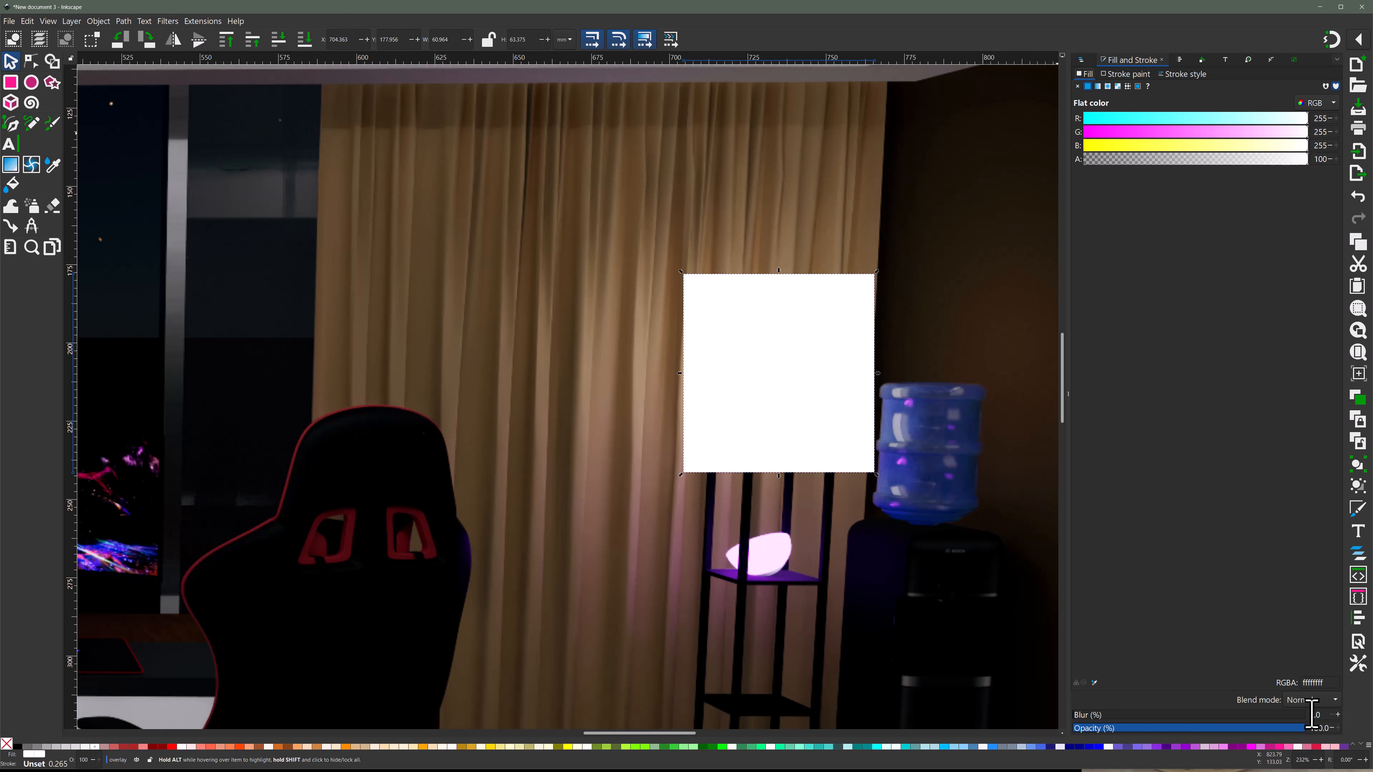
pyautogui.press('Return')
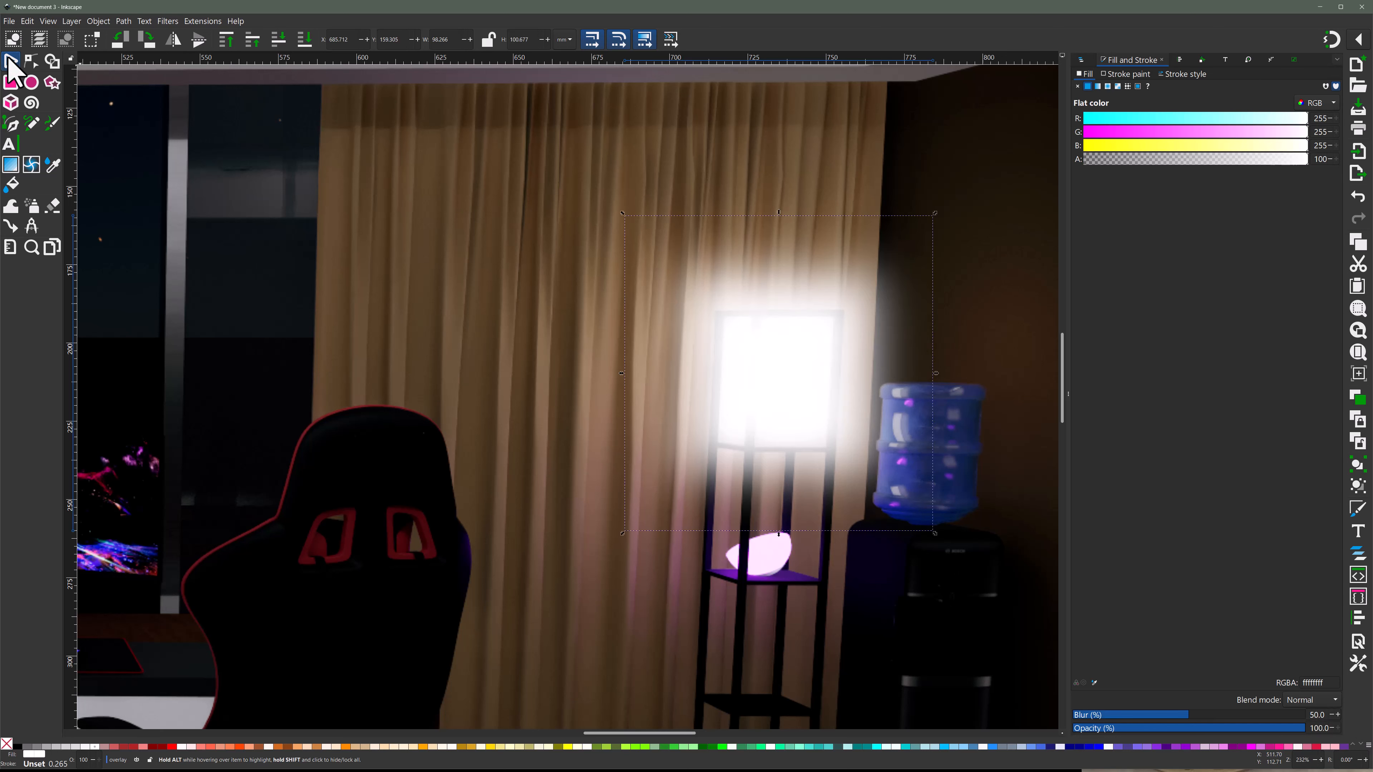
pyautogui.click(1021, 217)
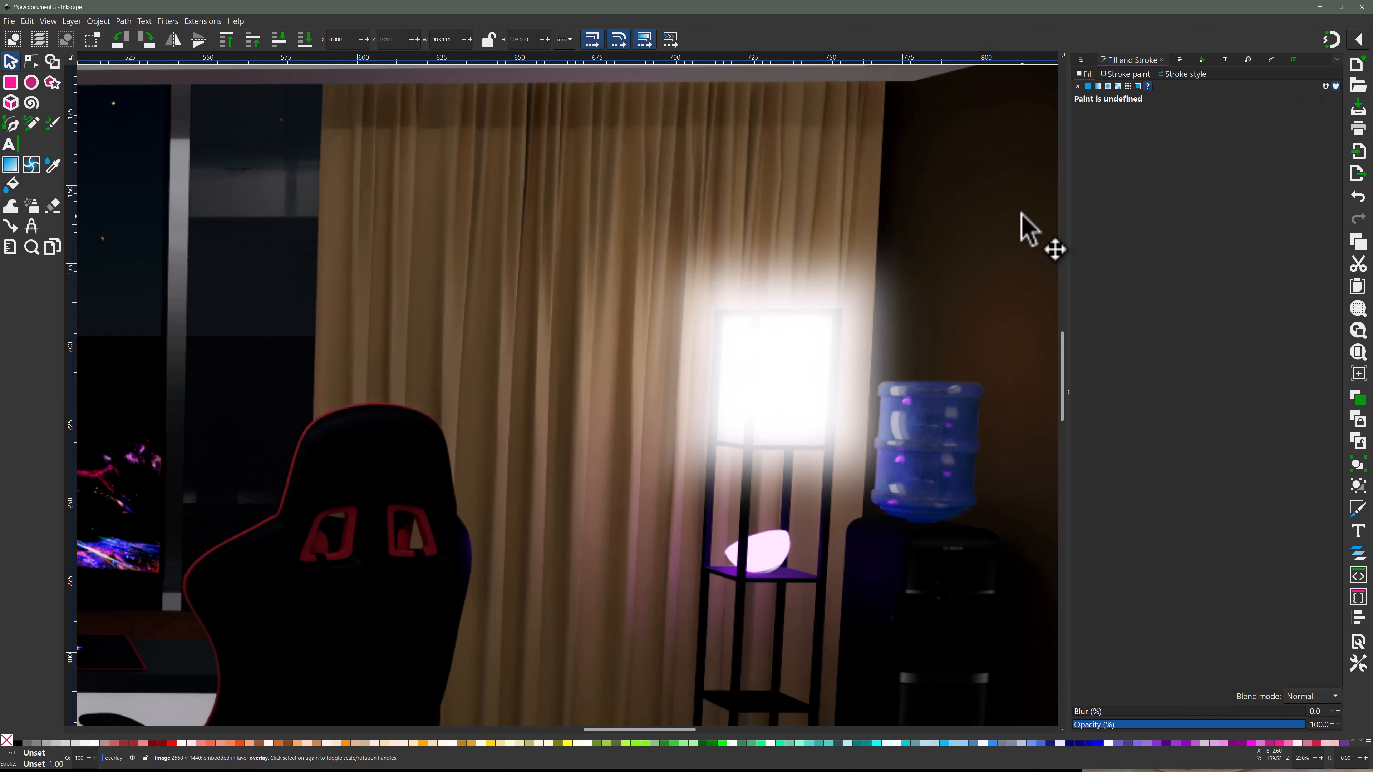
# - Mask the visible office_on copy with the blurred rectangle to soften the edges of the lamp's glow
pyautogui.click(1081, 60)
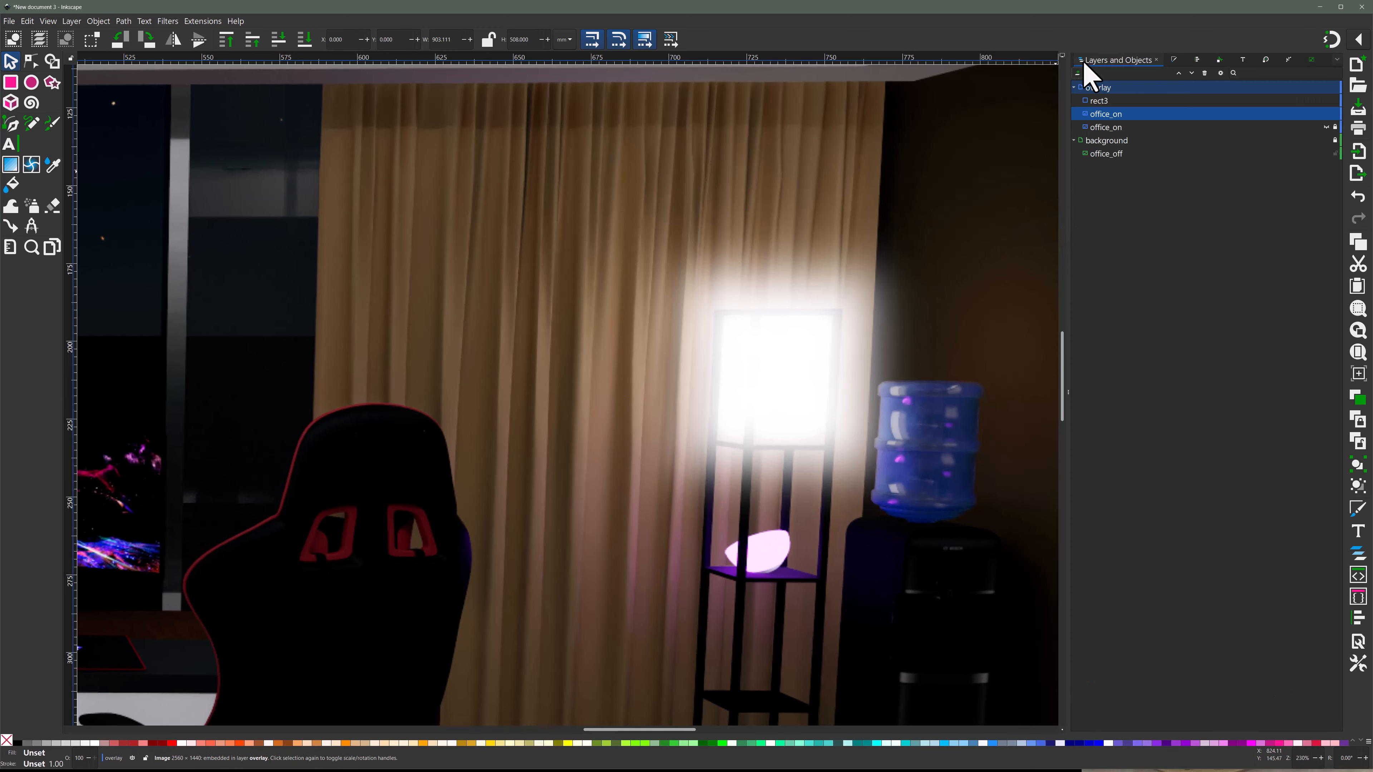
pyautogui.keyDown('shift'); pyautogui.click(1119, 102); pyautogui.keyUp('shift')
pyautogui.rightClick(1112, 120)
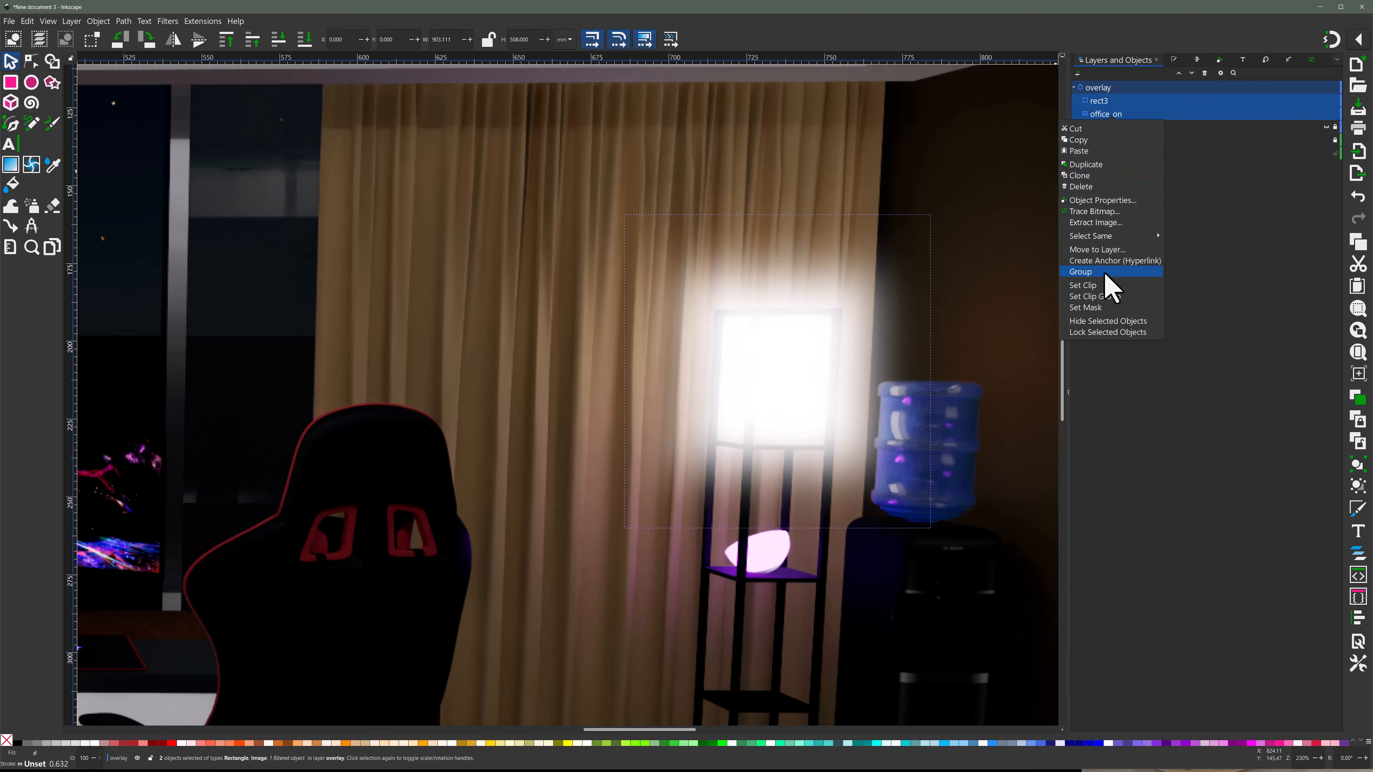
pyautogui.click(1093, 307)
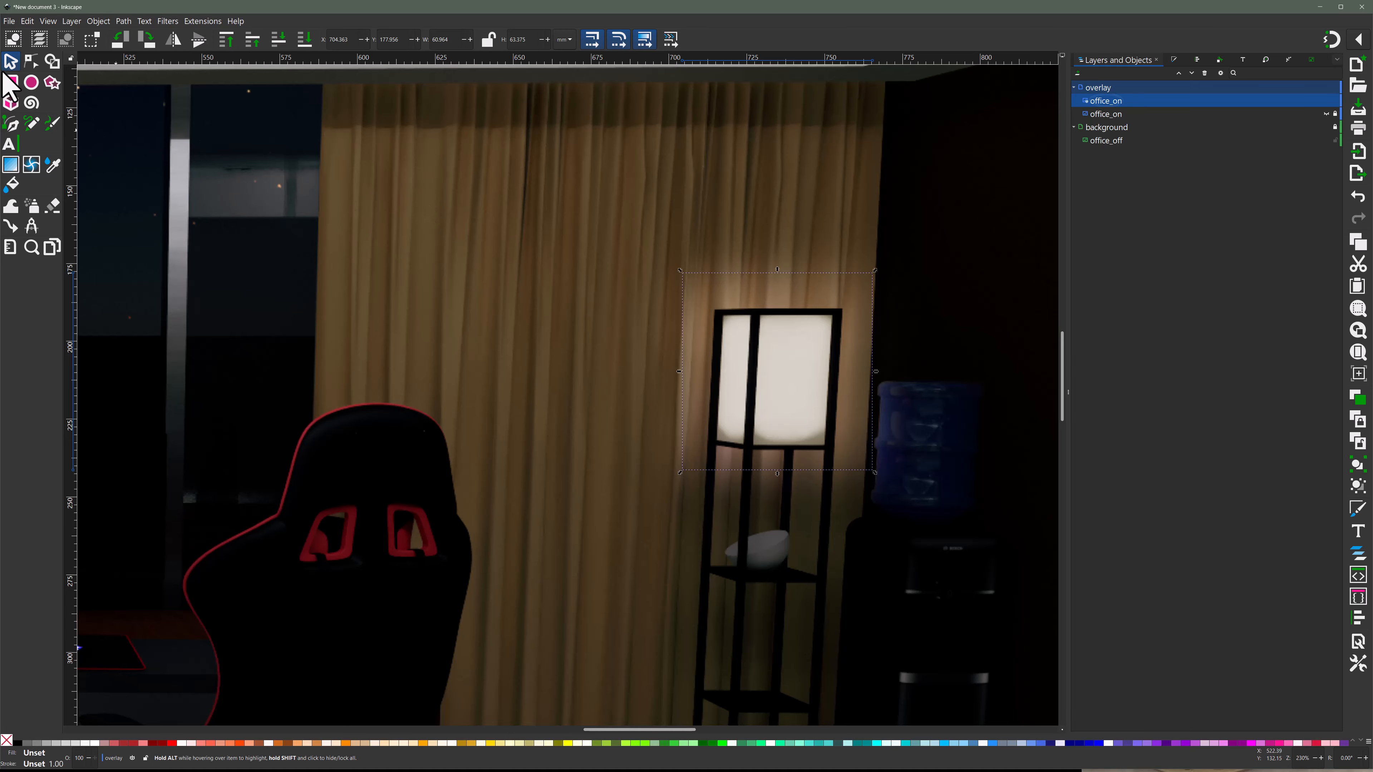
pyautogui.click(657, 264)
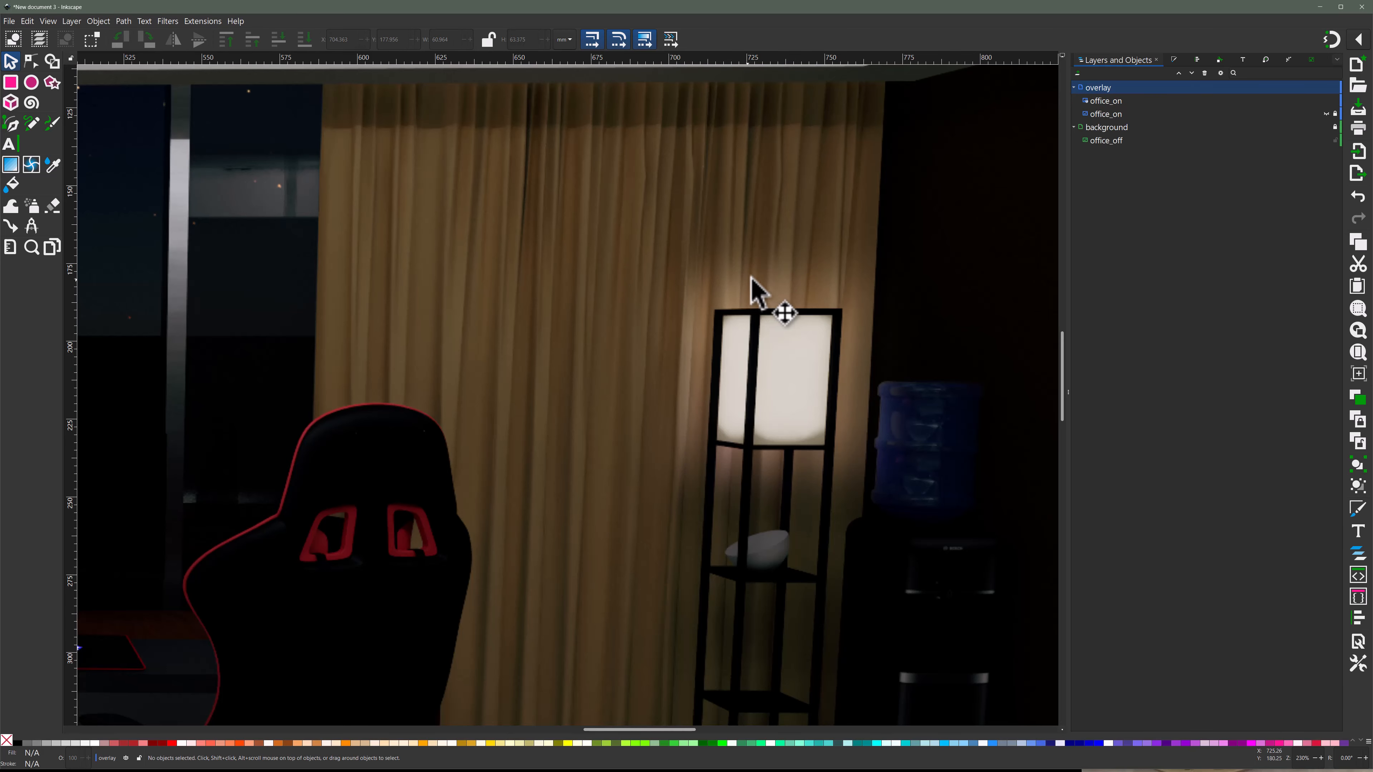
# - Release the lamp mask again and increase the white rectangle's blur for a softer, wider falloff
pyautogui.keyDown('ctrl'); pyautogui.scroll(-1, 760, 280); pyautogui.keyUp('ctrl')
pyautogui.keyDown('ctrl'); pyautogui.scroll(-3, 760, 279); pyautogui.keyUp('ctrl')
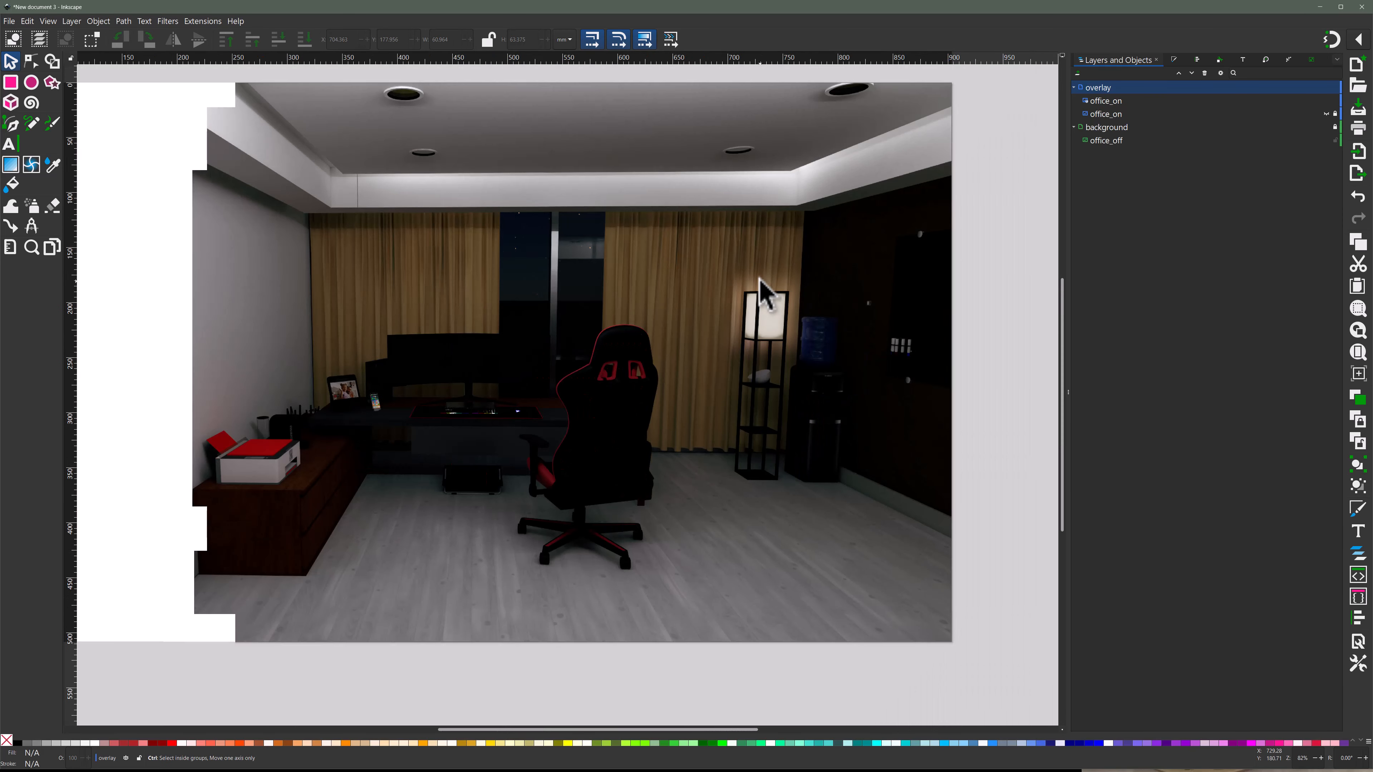
pyautogui.scroll(1, 779, 277)
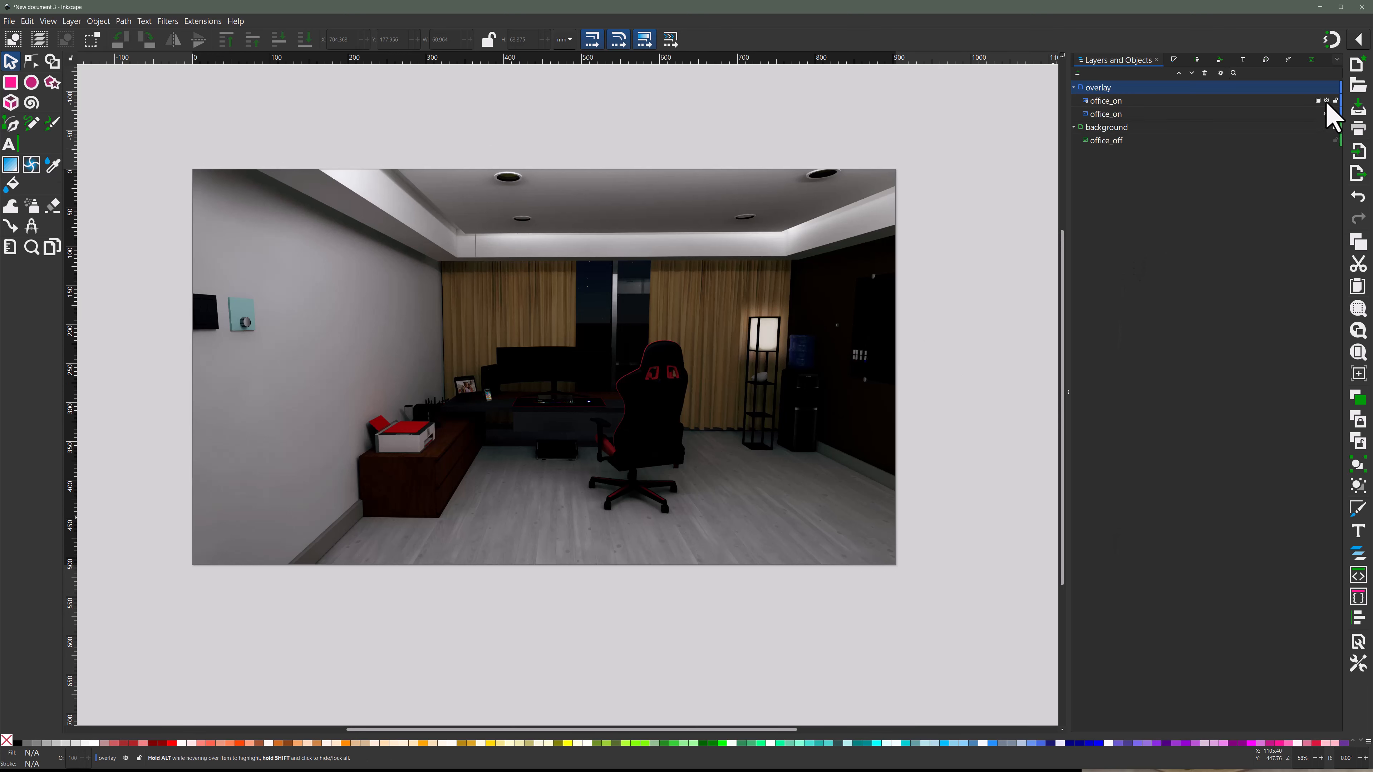
pyautogui.scroll(2, 774, 327)
pyautogui.scroll(6, 768, 400)
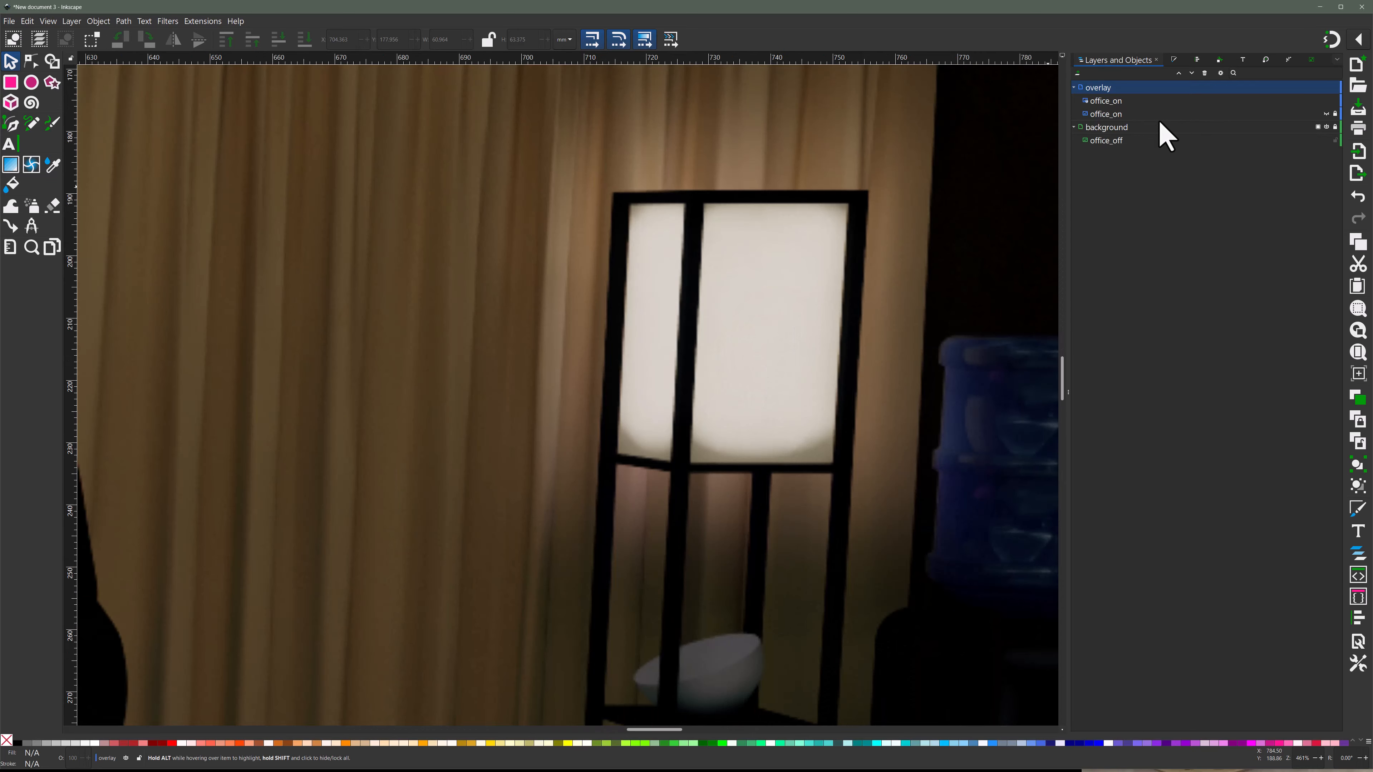
pyautogui.rightClick(1125, 101)
pyautogui.click(1141, 287)
pyautogui.click(1119, 101)
pyautogui.click(1174, 59)
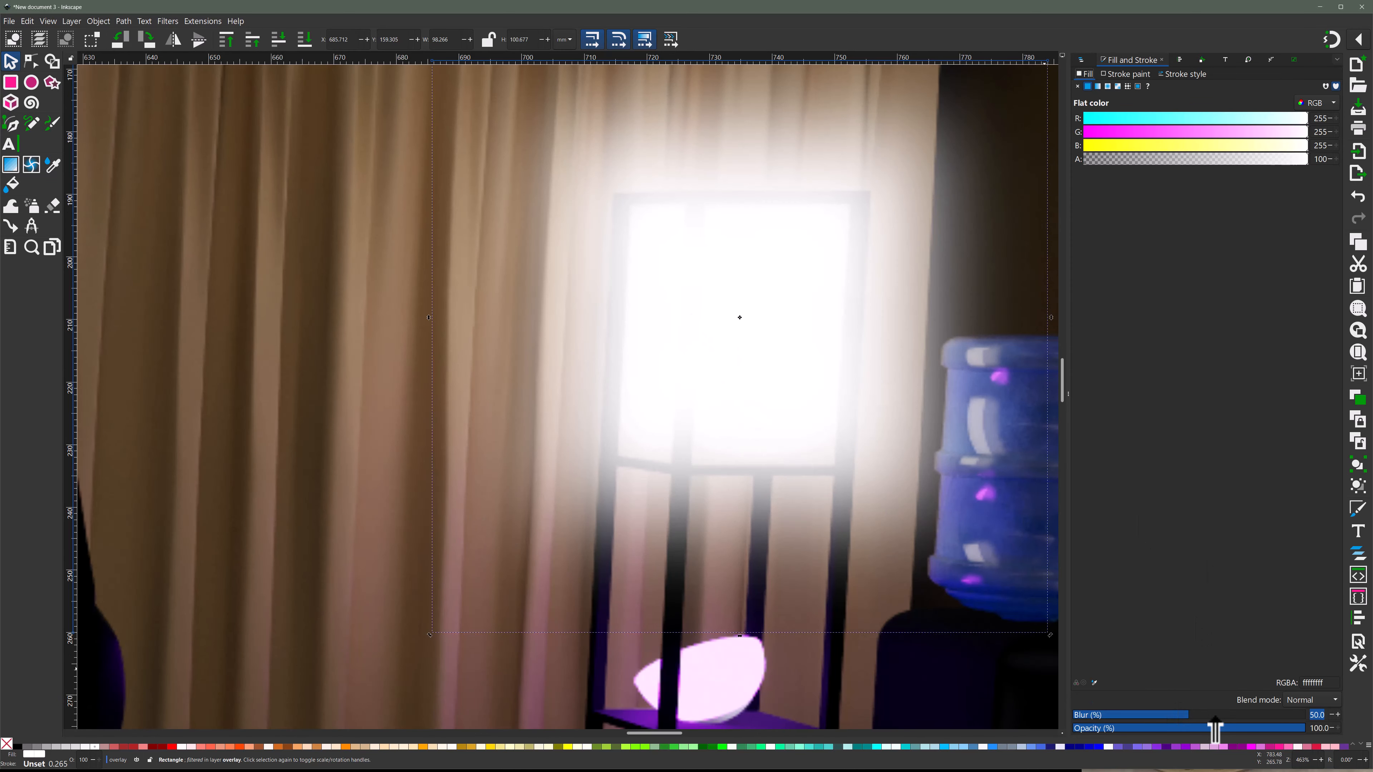
pyautogui.press('5')
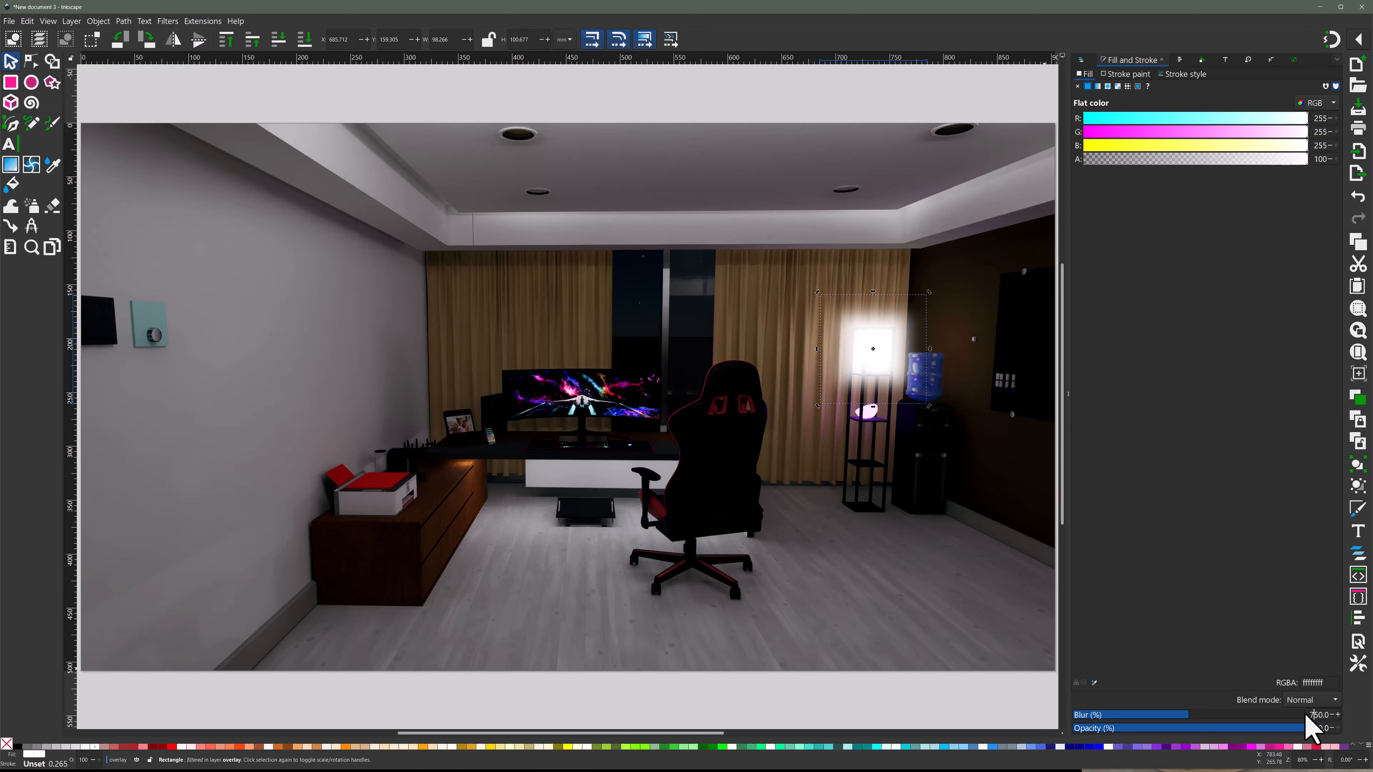
# - Apply the more strongly blurred rectangle as the mask of the visible office_on copy
pyautogui.click(1081, 59)
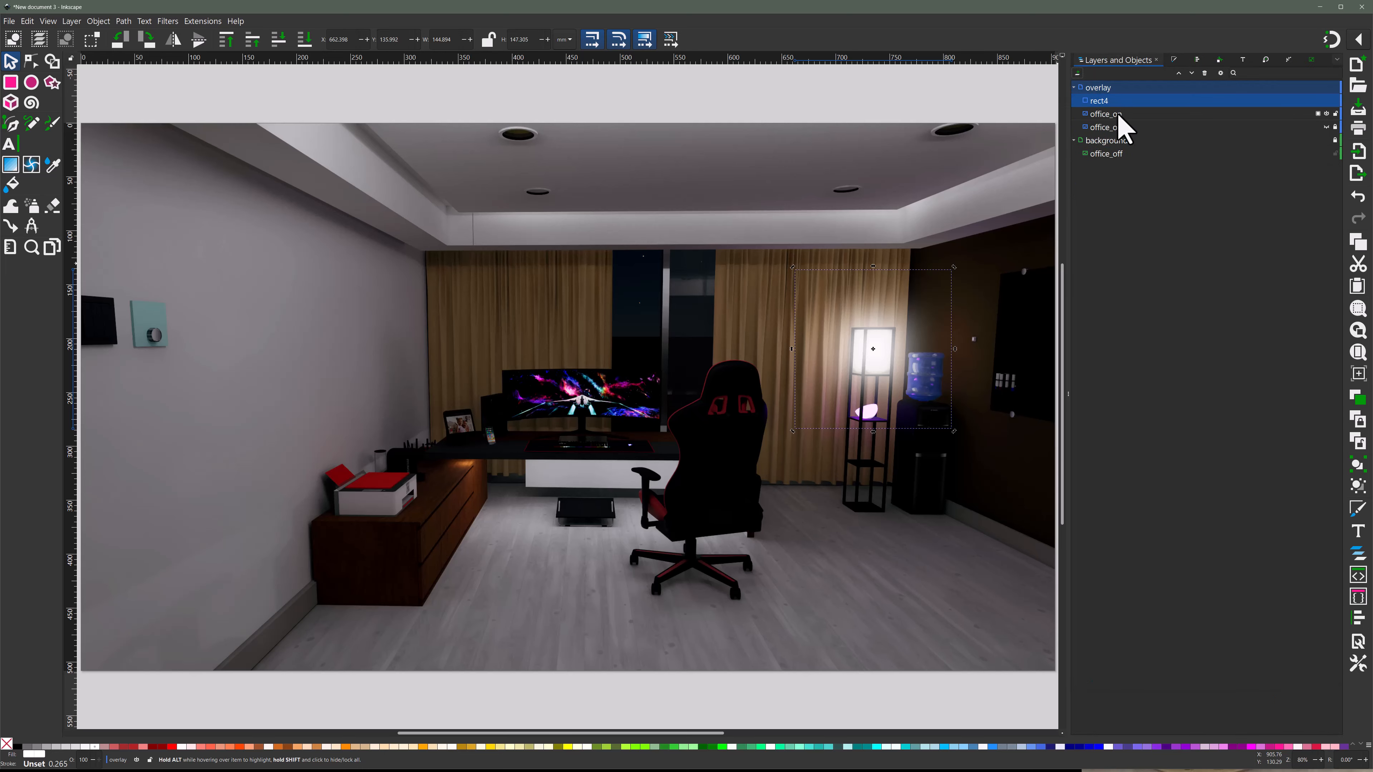
pyautogui.rightClick(1118, 115)
pyautogui.click(1127, 298)
pyautogui.click(1004, 226)
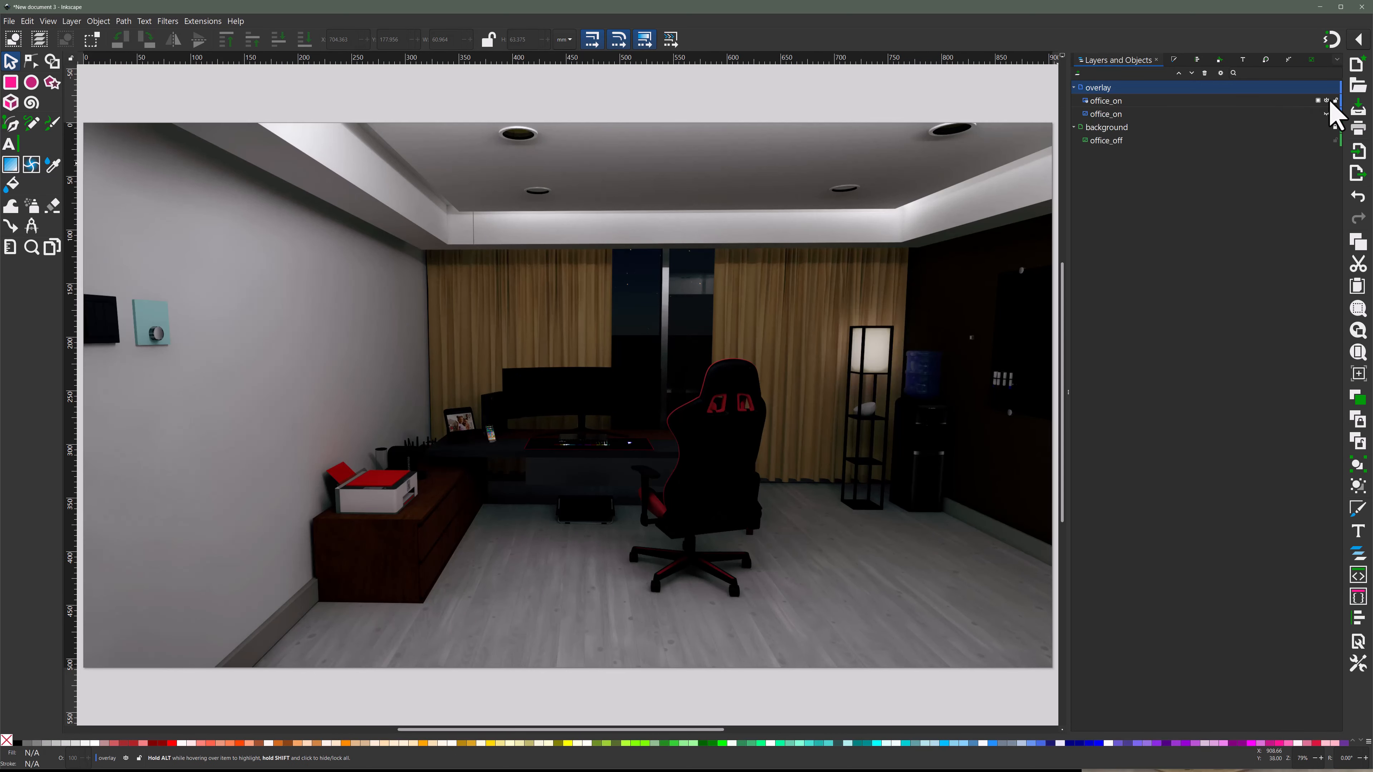
# - Activate the Pen tool for tracing the lamp and add a new layer named paths above the overlay layer
pyautogui.press('b')
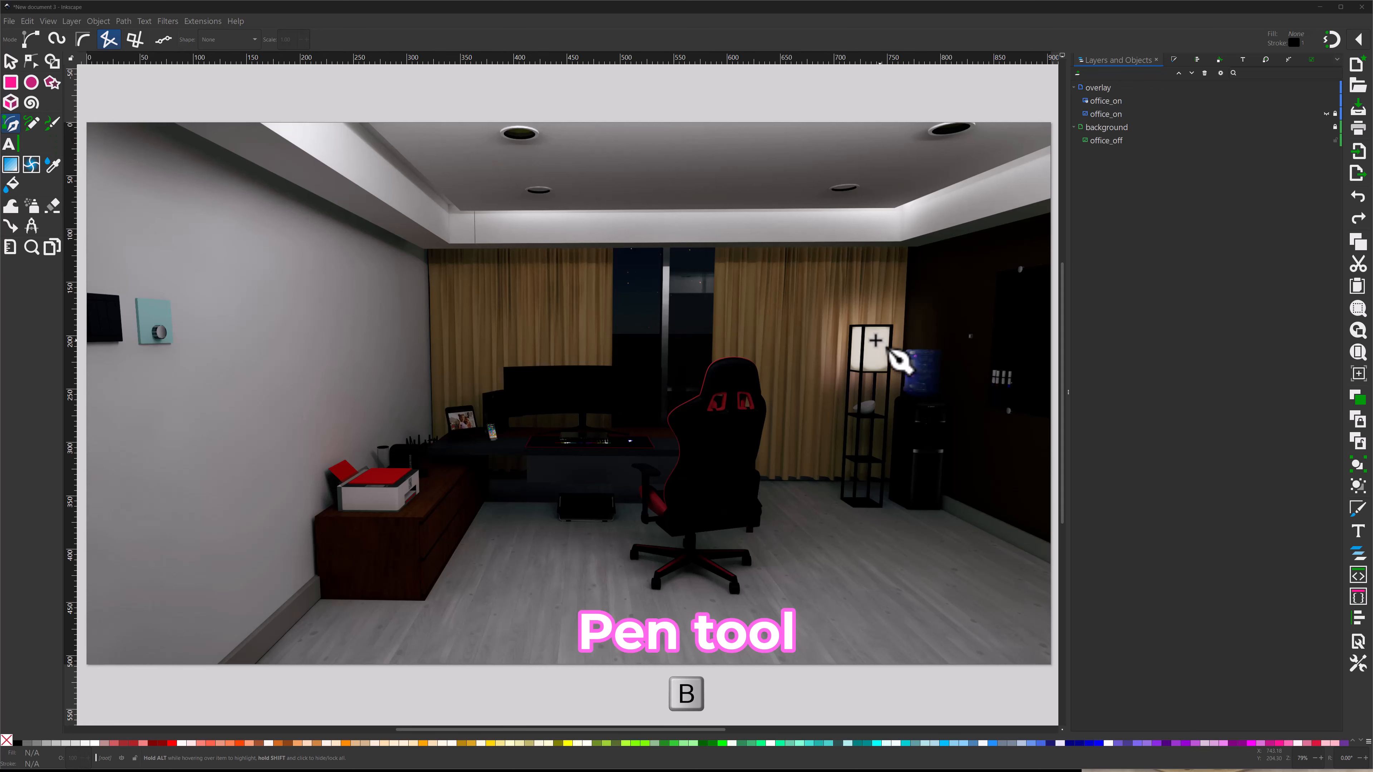
pyautogui.scroll(4, 931, 361)
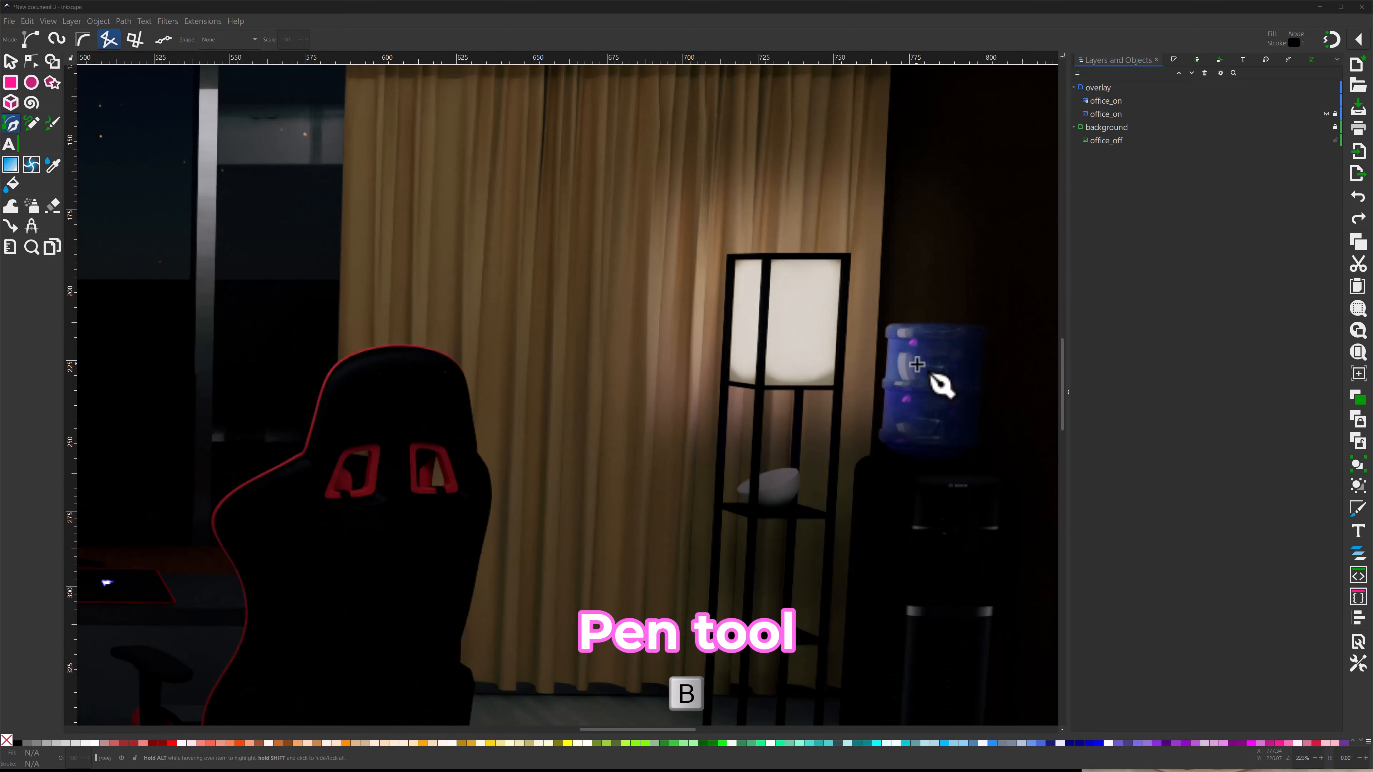
pyautogui.scroll(1, 877, 350)
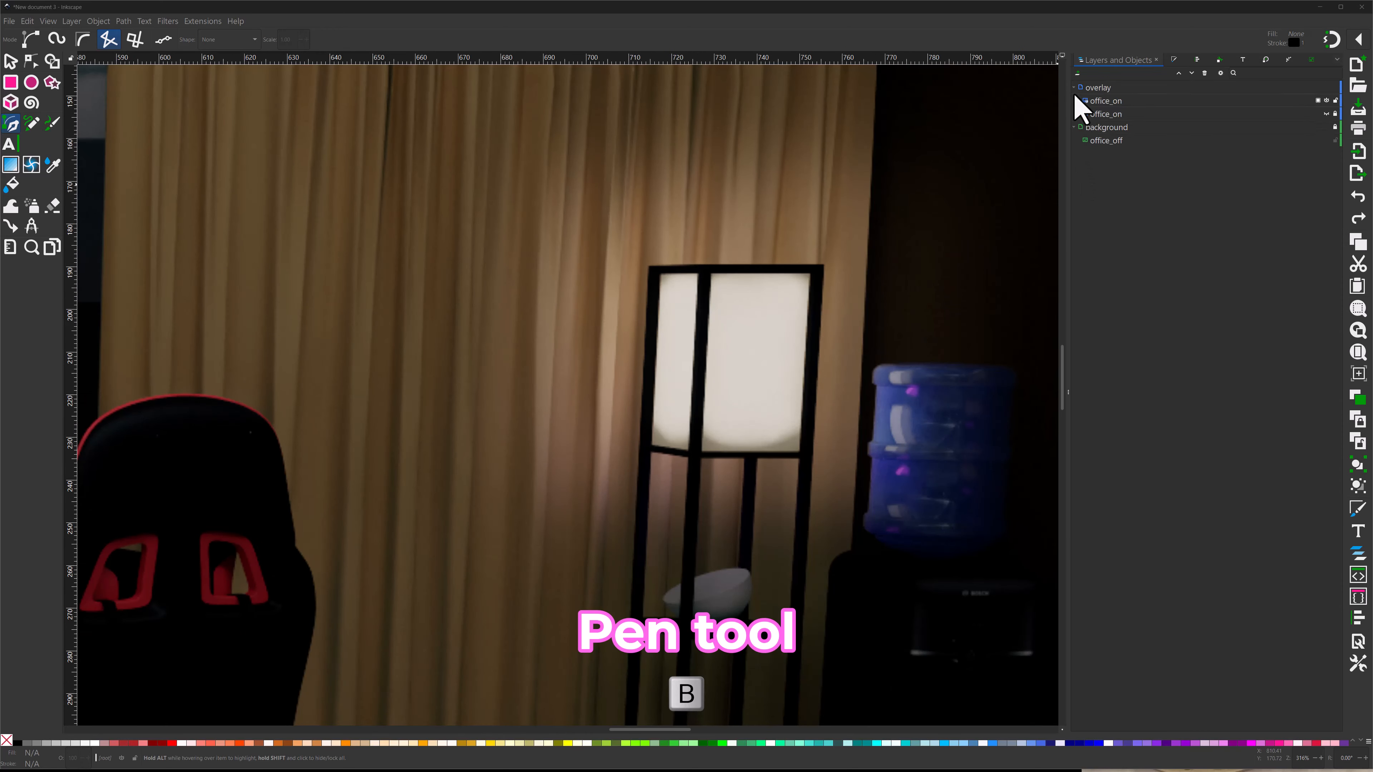
pyautogui.click(1077, 73)
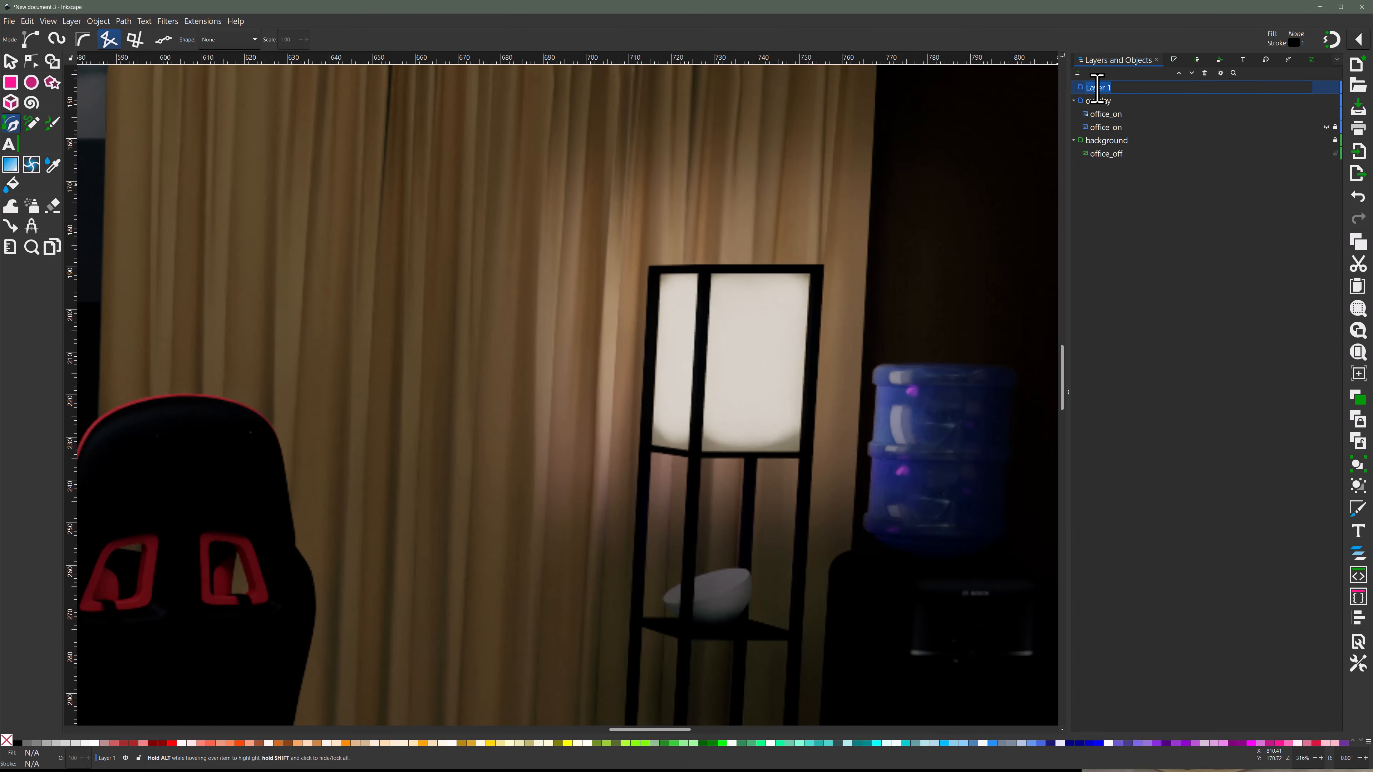
pyautogui.press('Return')
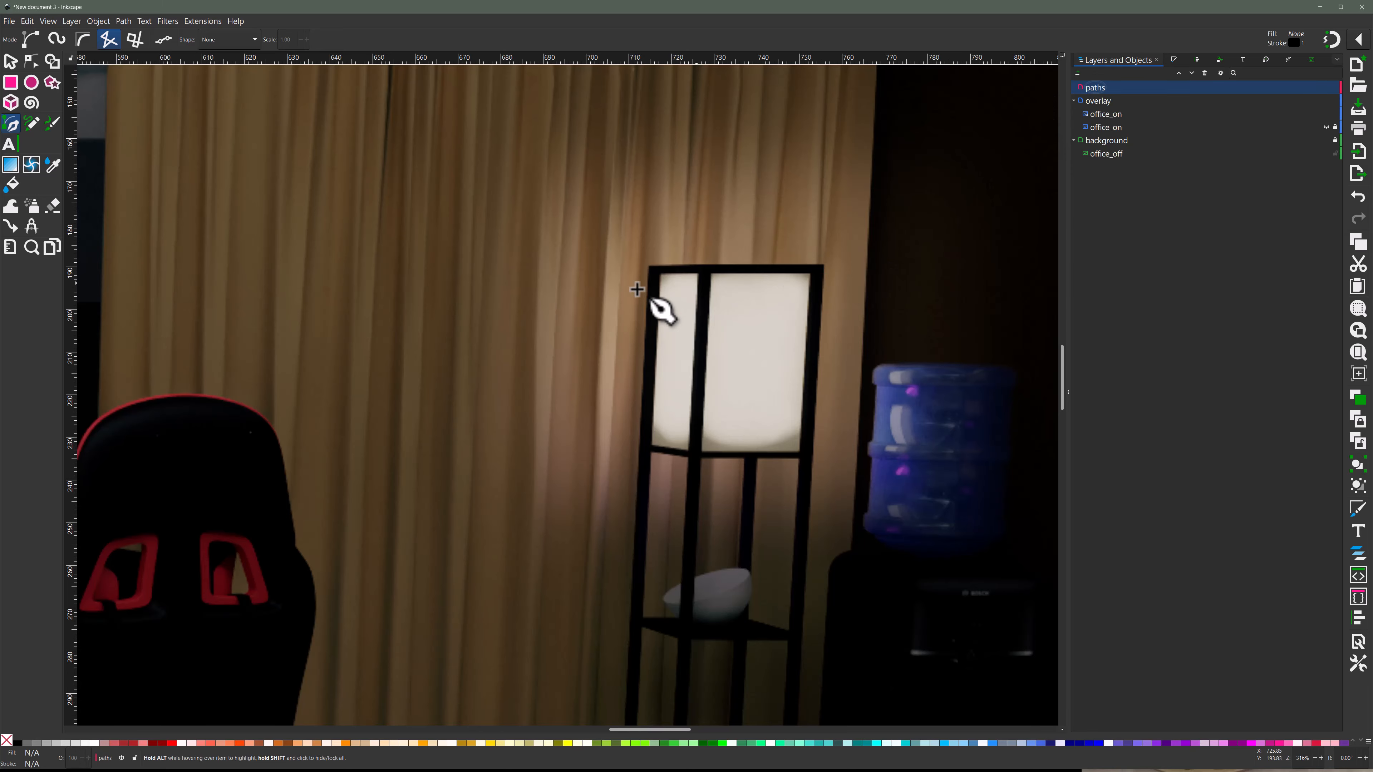
# - Trace the lamp shade's wide front panel with a closed four-corner straight-line path on the paths layer
pyautogui.scroll(2, 701, 283)
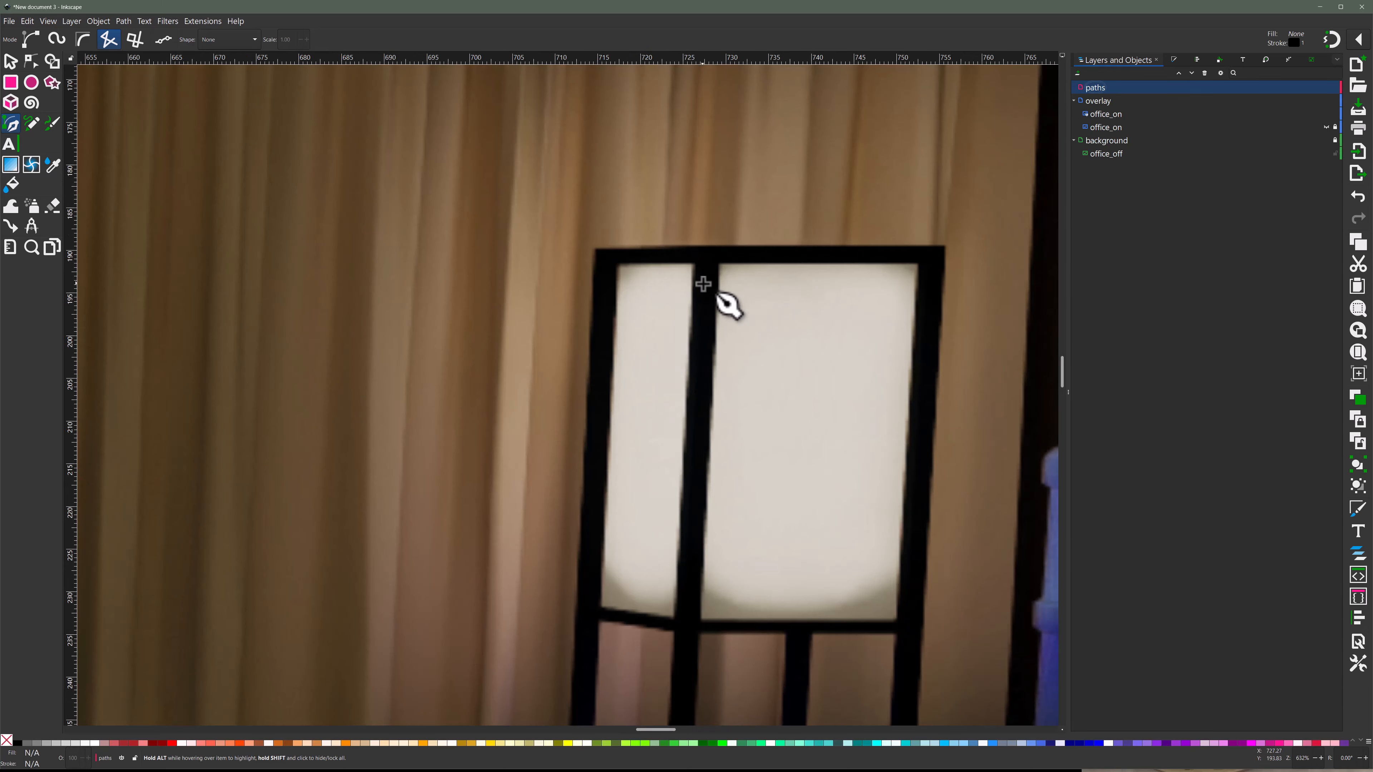
pyautogui.click(720, 265)
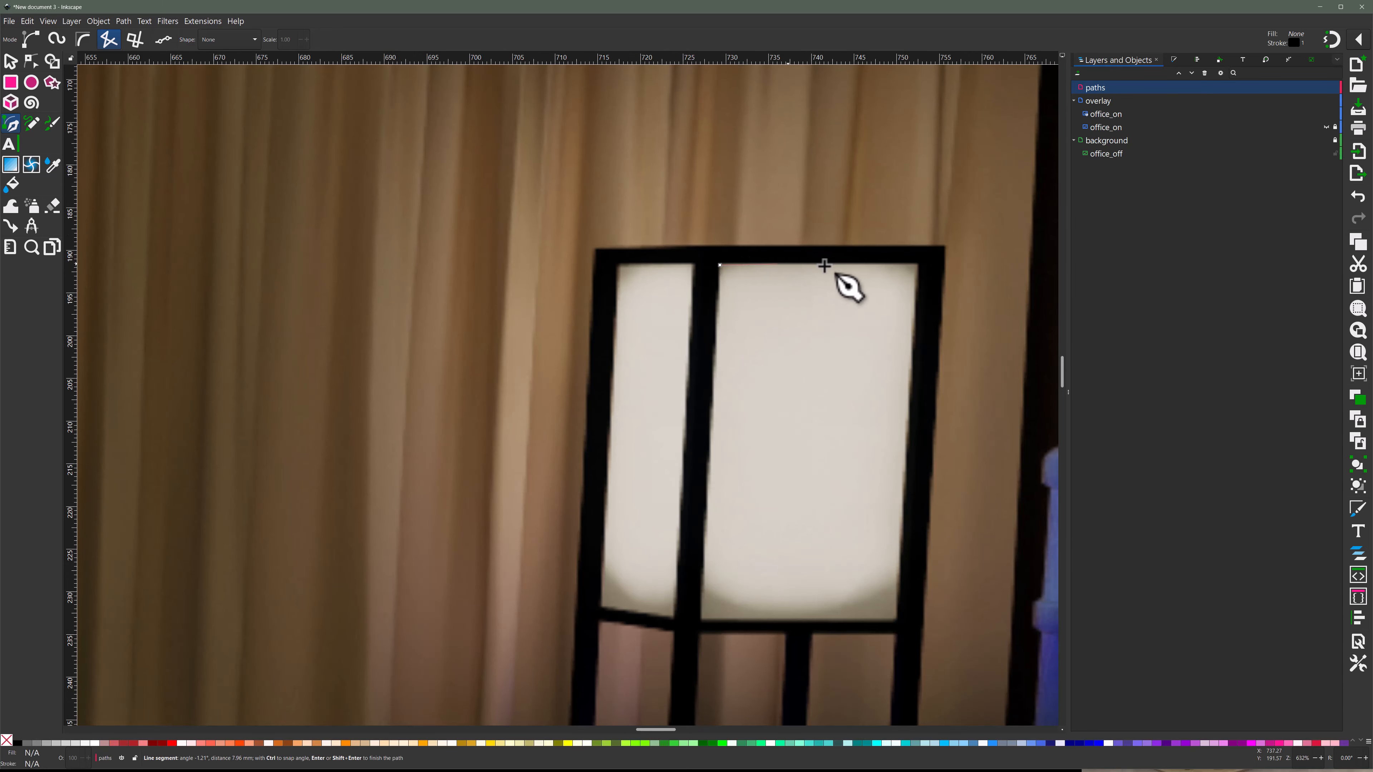
pyautogui.click(918, 265)
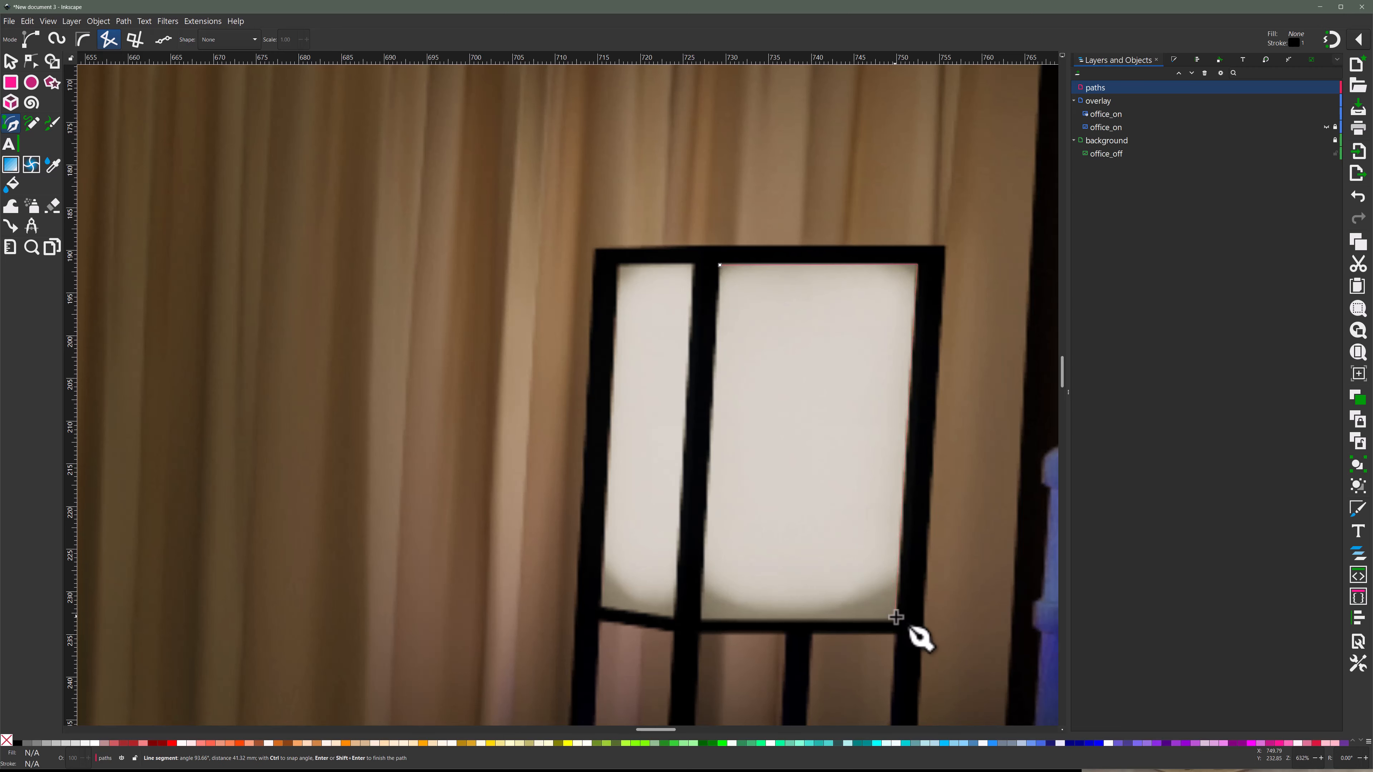
pyautogui.click(897, 620)
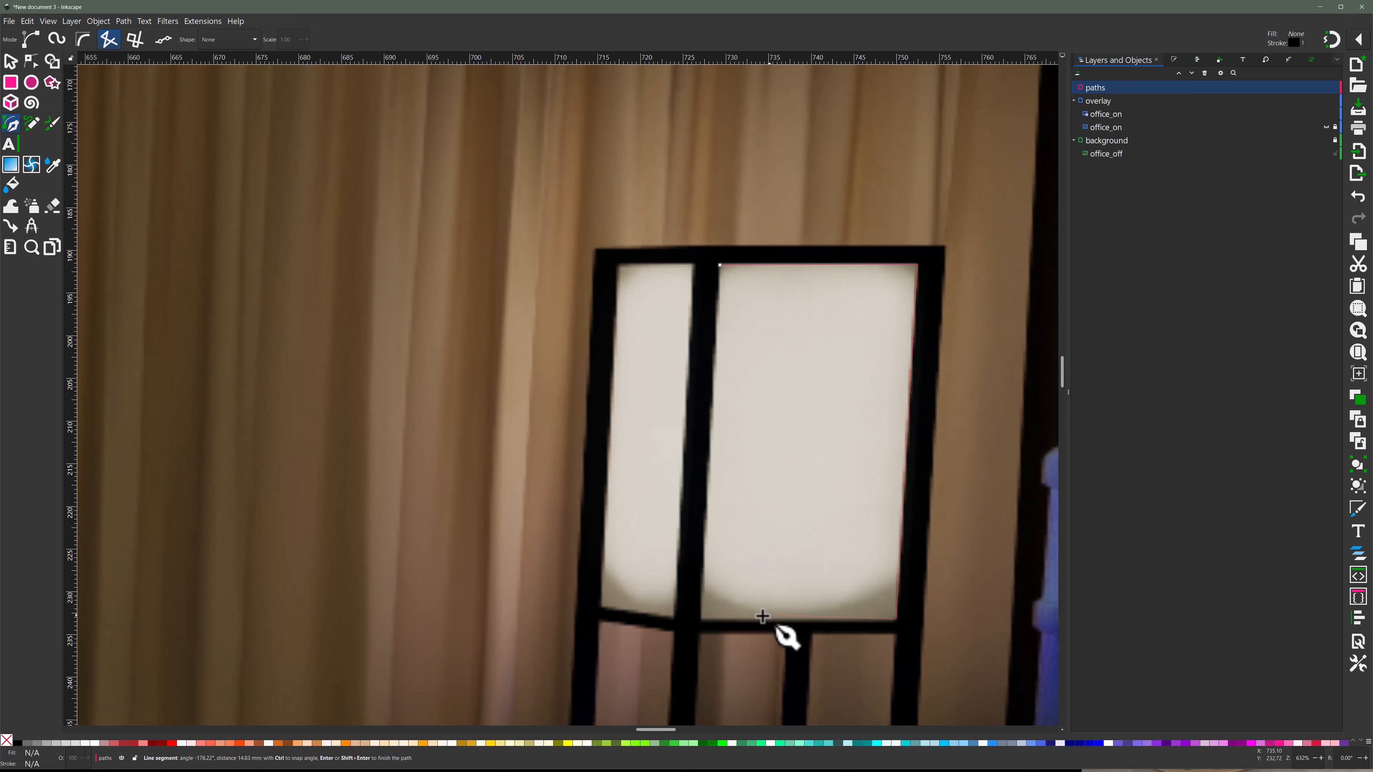
pyautogui.click(702, 620)
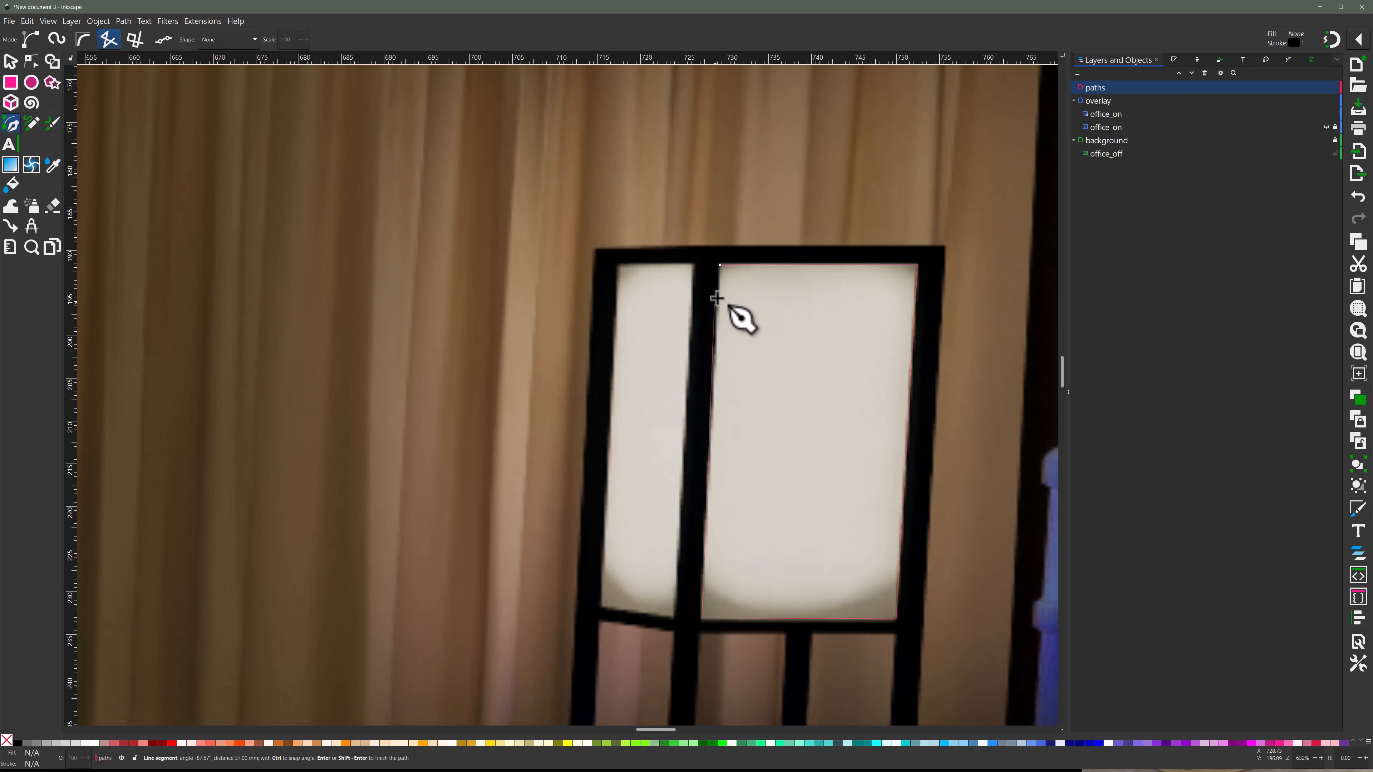
pyautogui.click(721, 265)
pyautogui.click(722, 262)
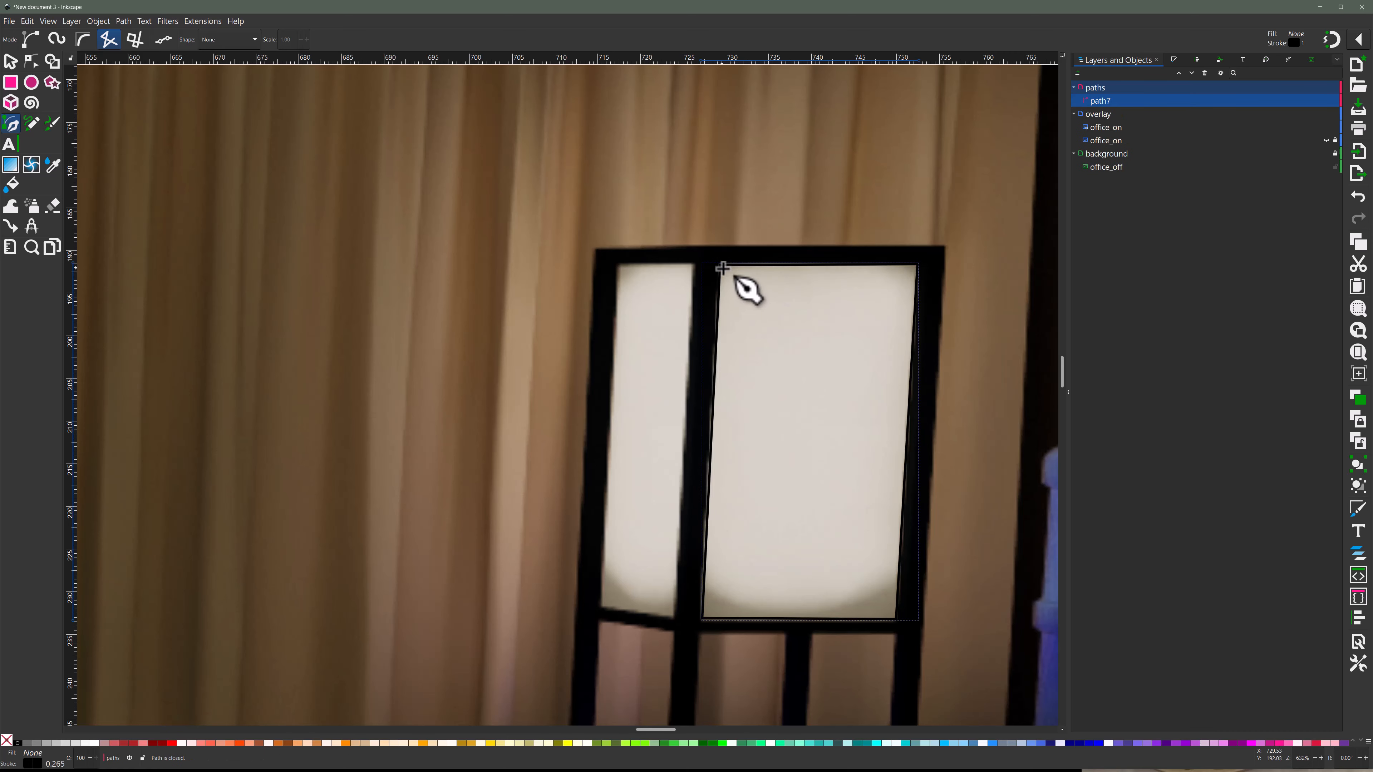
# - Set the wide panel path's flat stroke colour to bright green, RGBA 00f600ff, and keep it without a fill
pyautogui.click(10, 62)
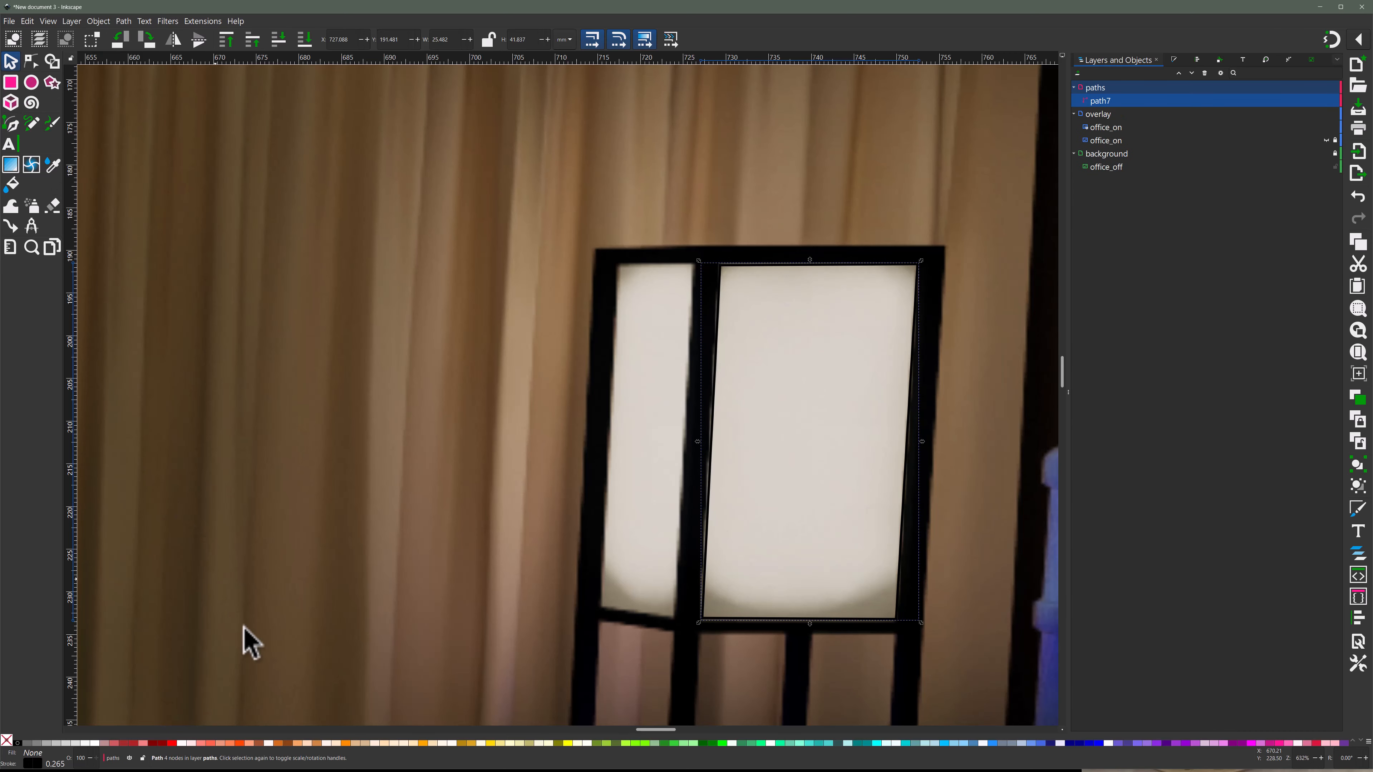
pyautogui.click(568, 742)
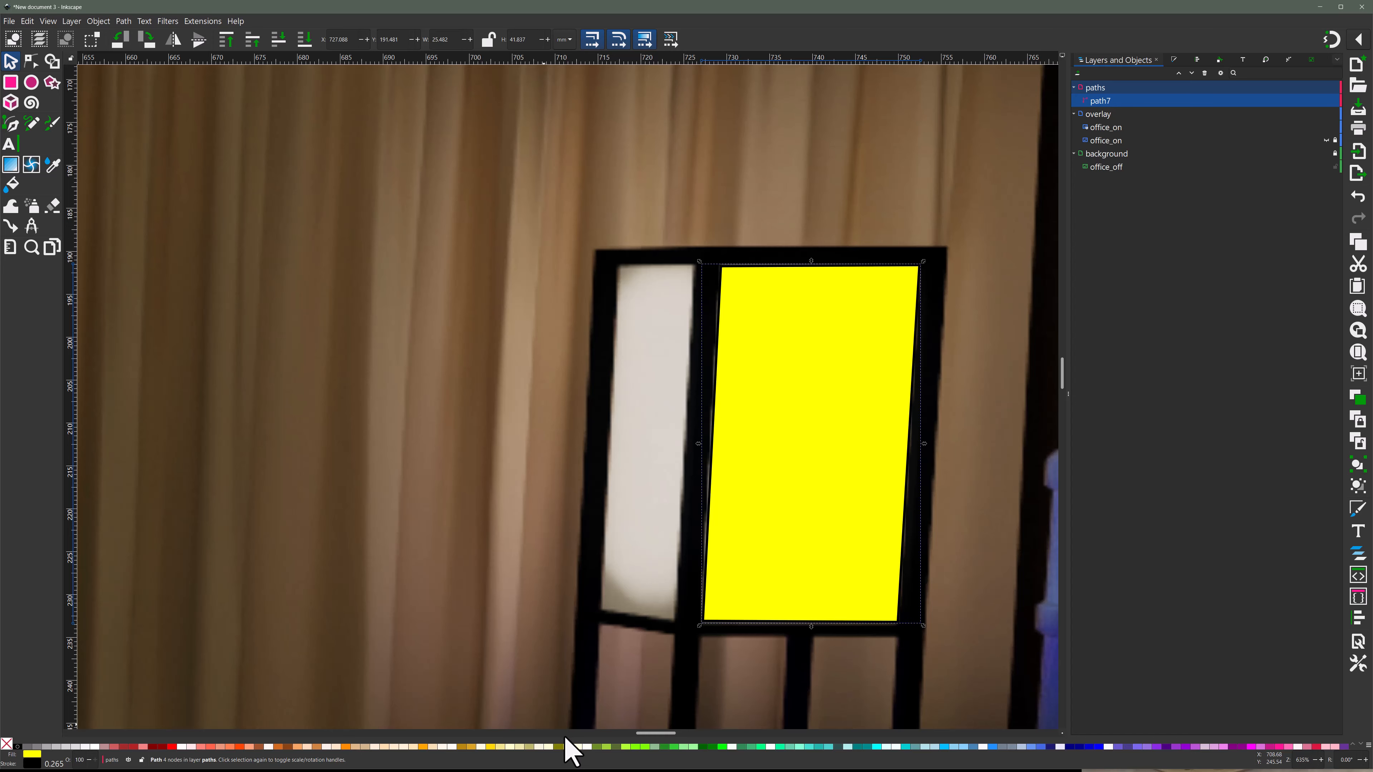
pyautogui.hotkey('ctrl', 'z')
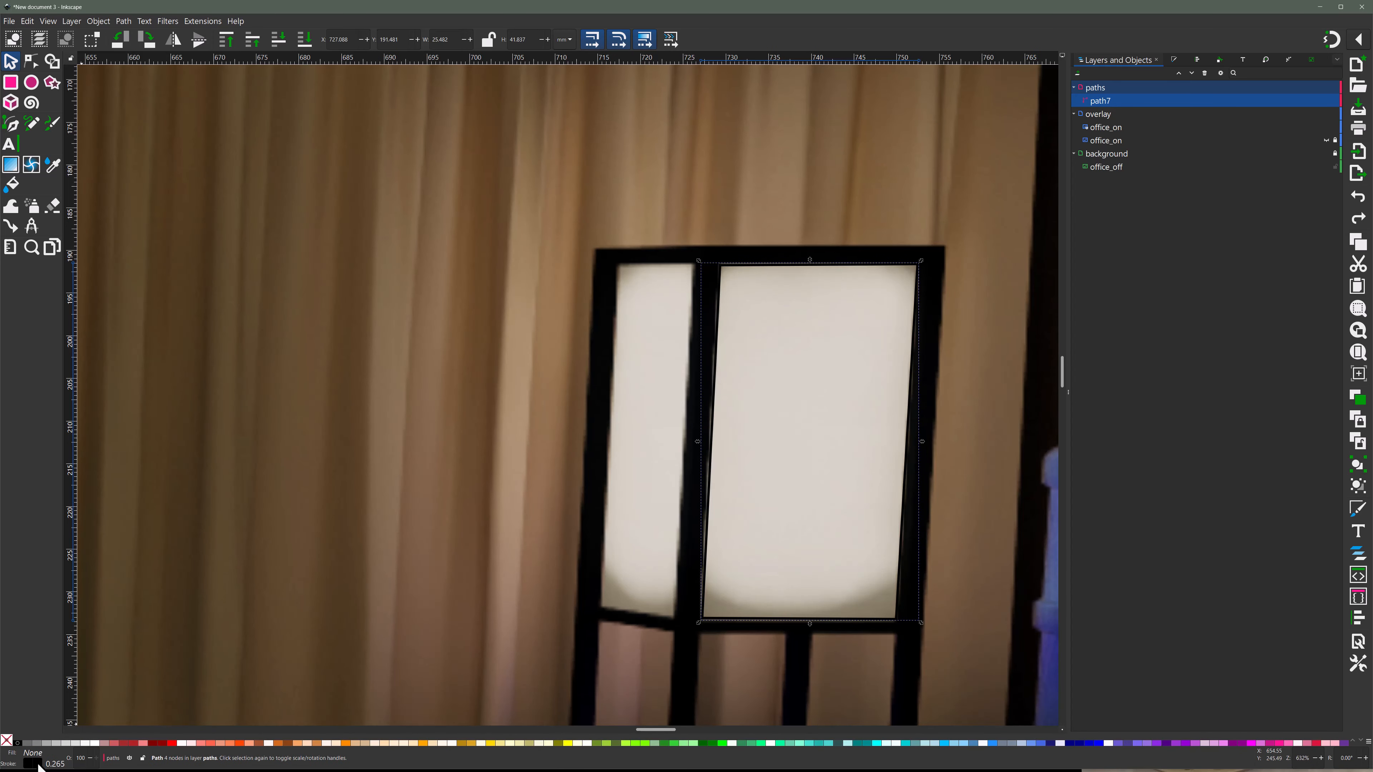
pyautogui.click(37, 764)
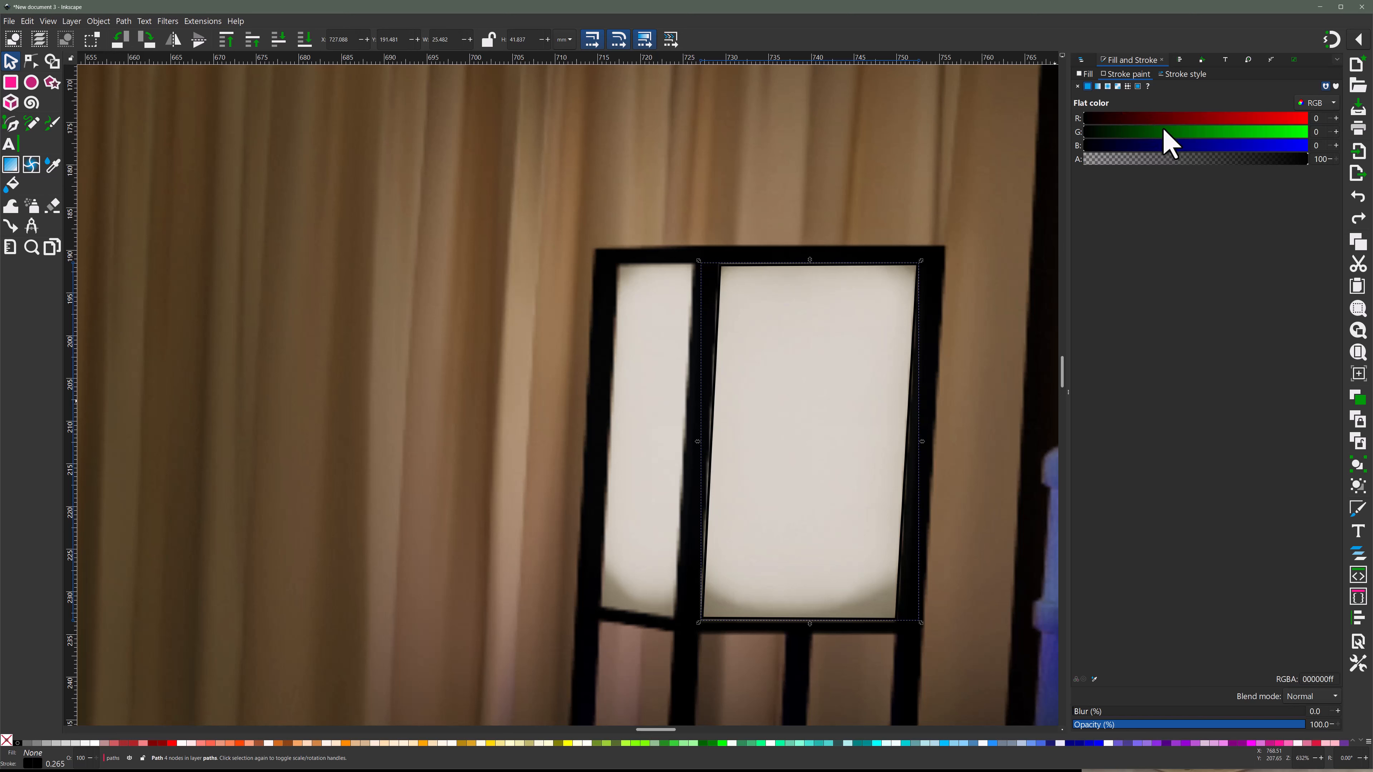
pyautogui.moveTo(1163, 132); pyautogui.dragTo(1300, 132)
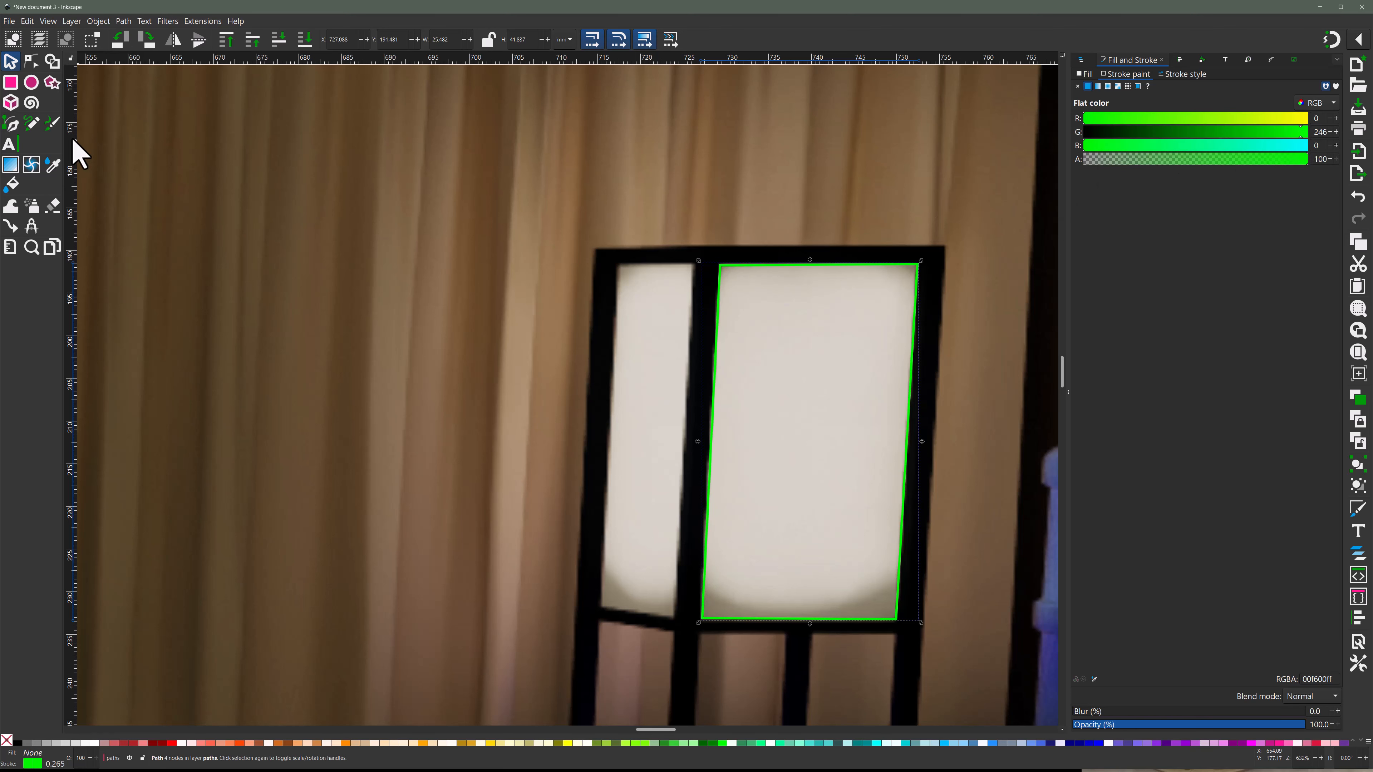
# - Trace the lamp shade's narrow side panel with a closed four-corner path and set its stroke to green, RGBA 00ed00ff
pyautogui.click(10, 123)
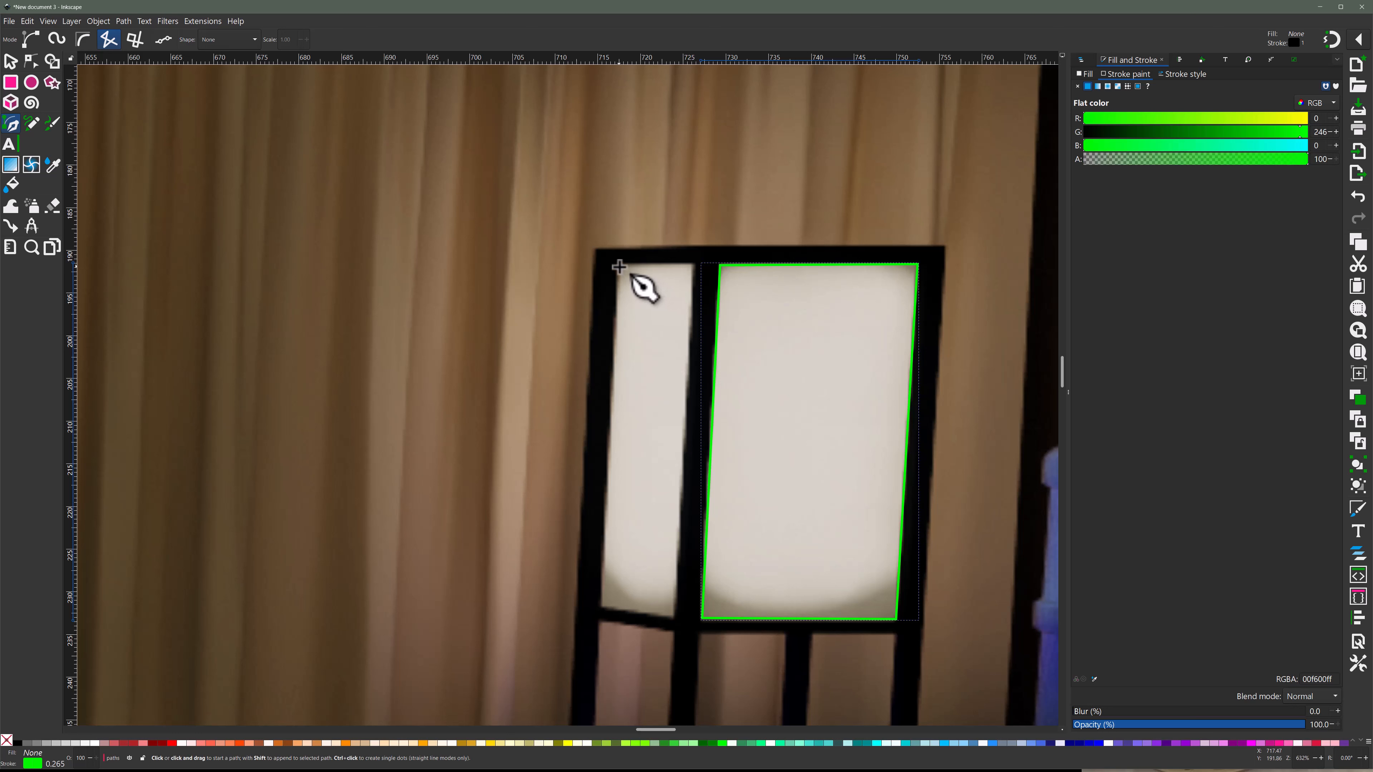
pyautogui.press('Escape')
pyautogui.click(693, 264)
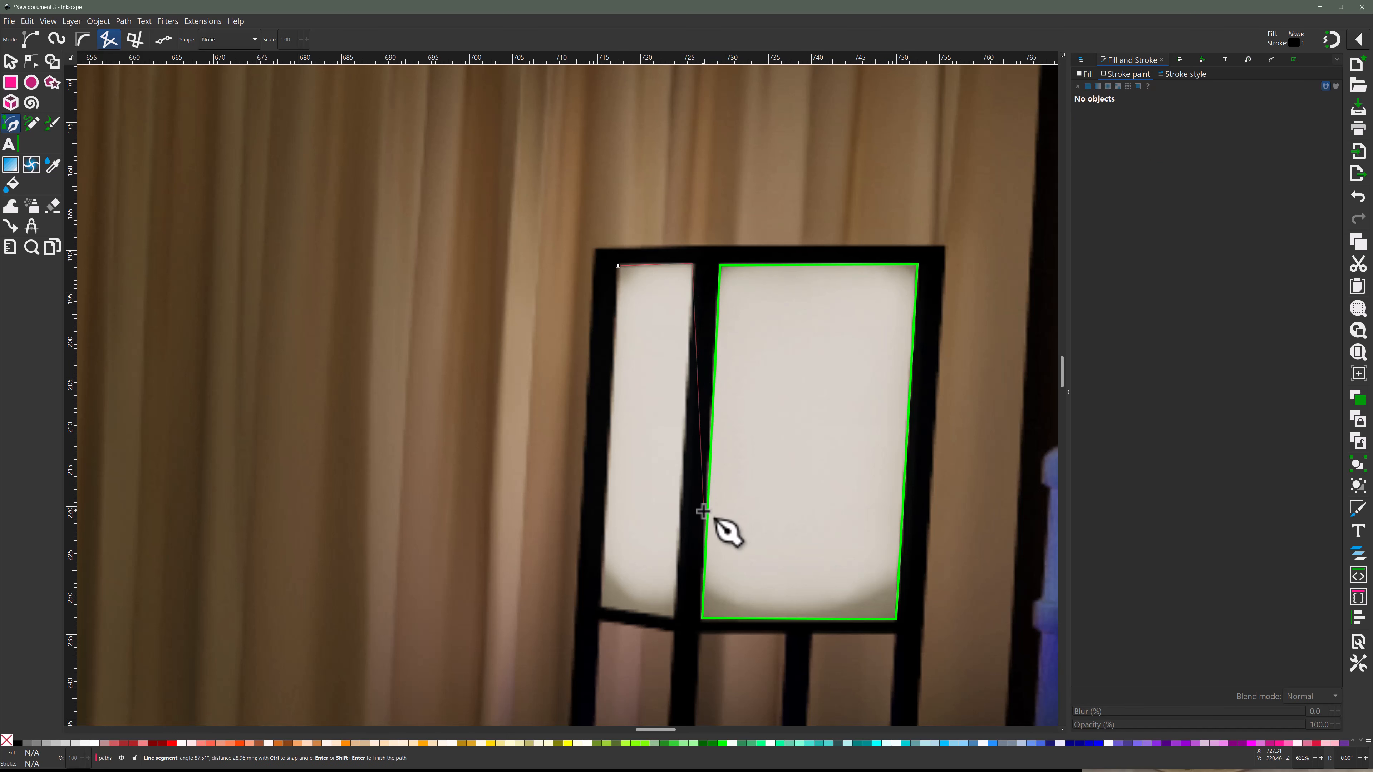
pyautogui.click(674, 615)
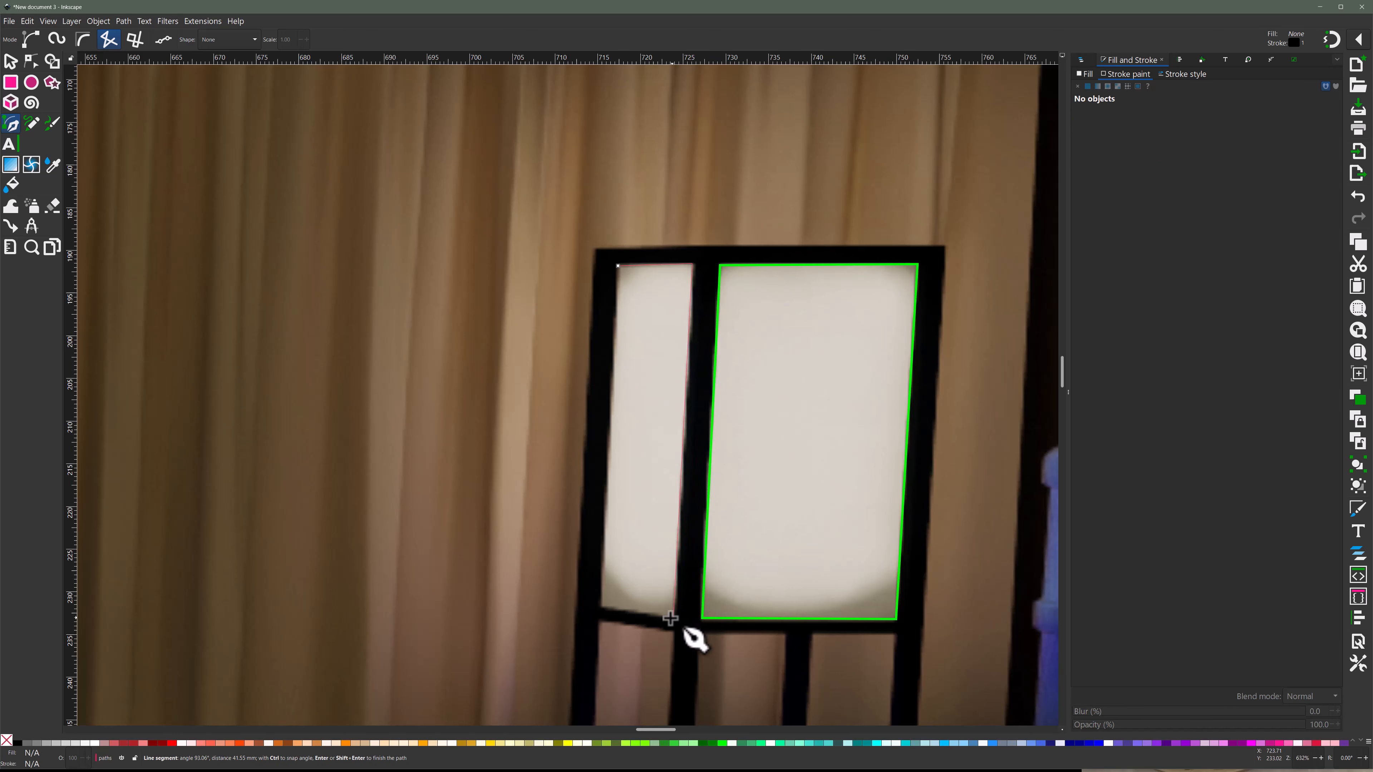
pyautogui.click(601, 606)
pyautogui.click(619, 265)
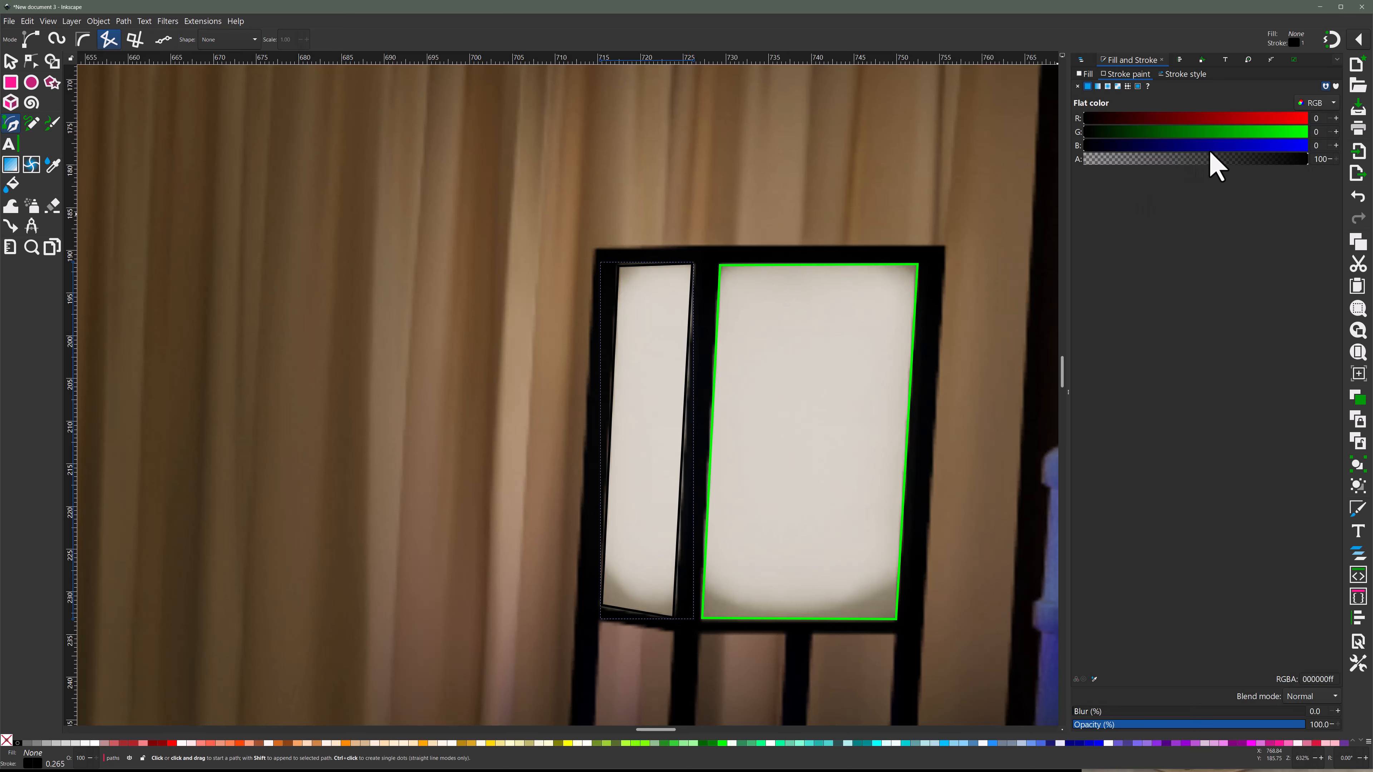
pyautogui.moveTo(1262, 135); pyautogui.dragTo(1292, 134)
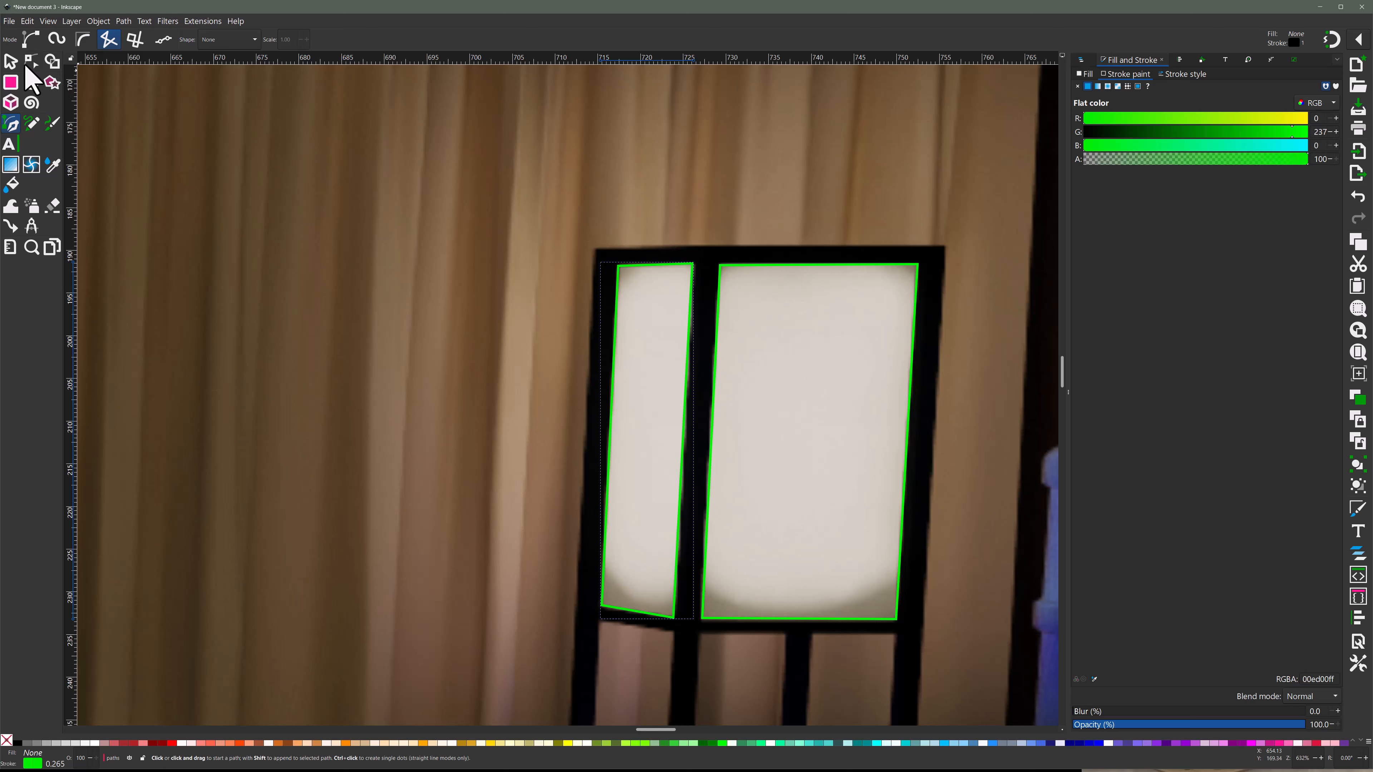
# - Group the two shade panel paths in the paths layer and rename the group lamp_shade_path
pyautogui.click(11, 63)
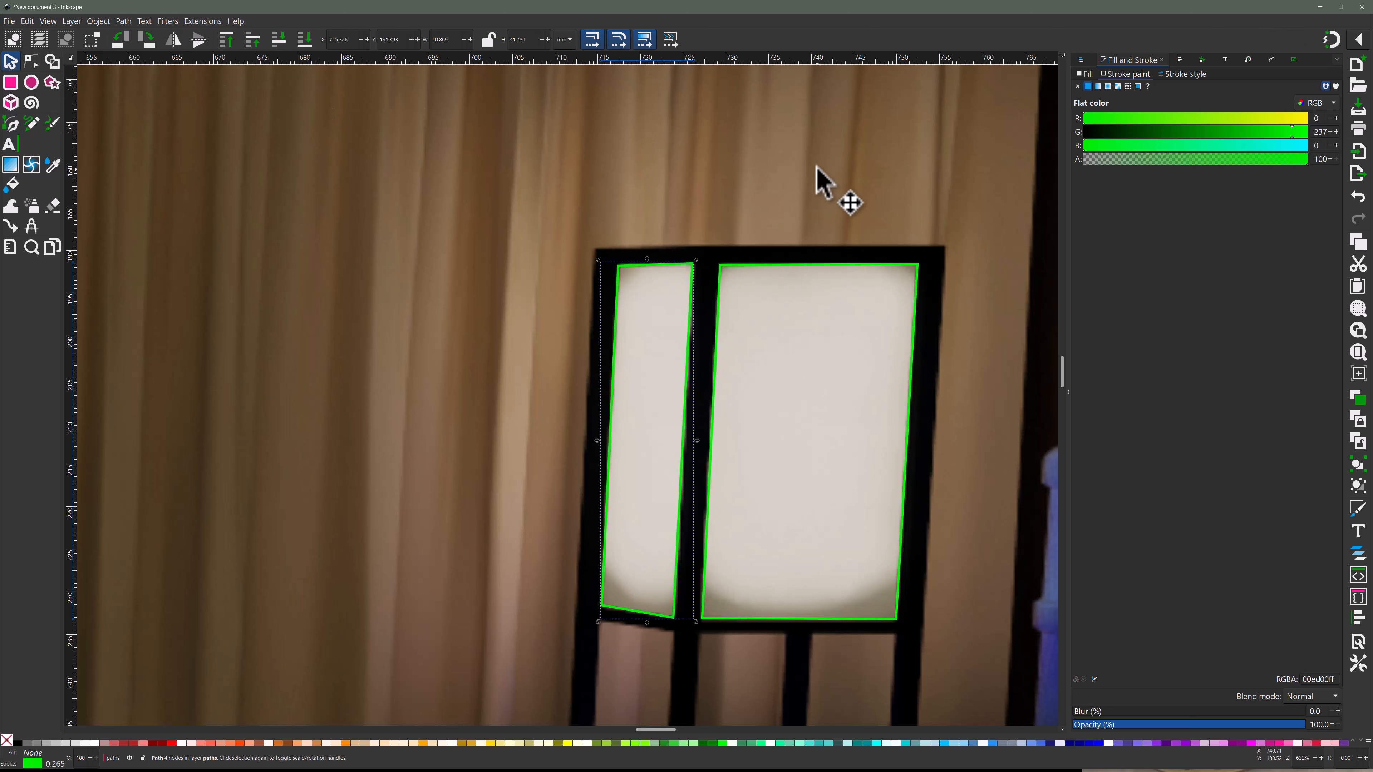
pyautogui.click(1081, 60)
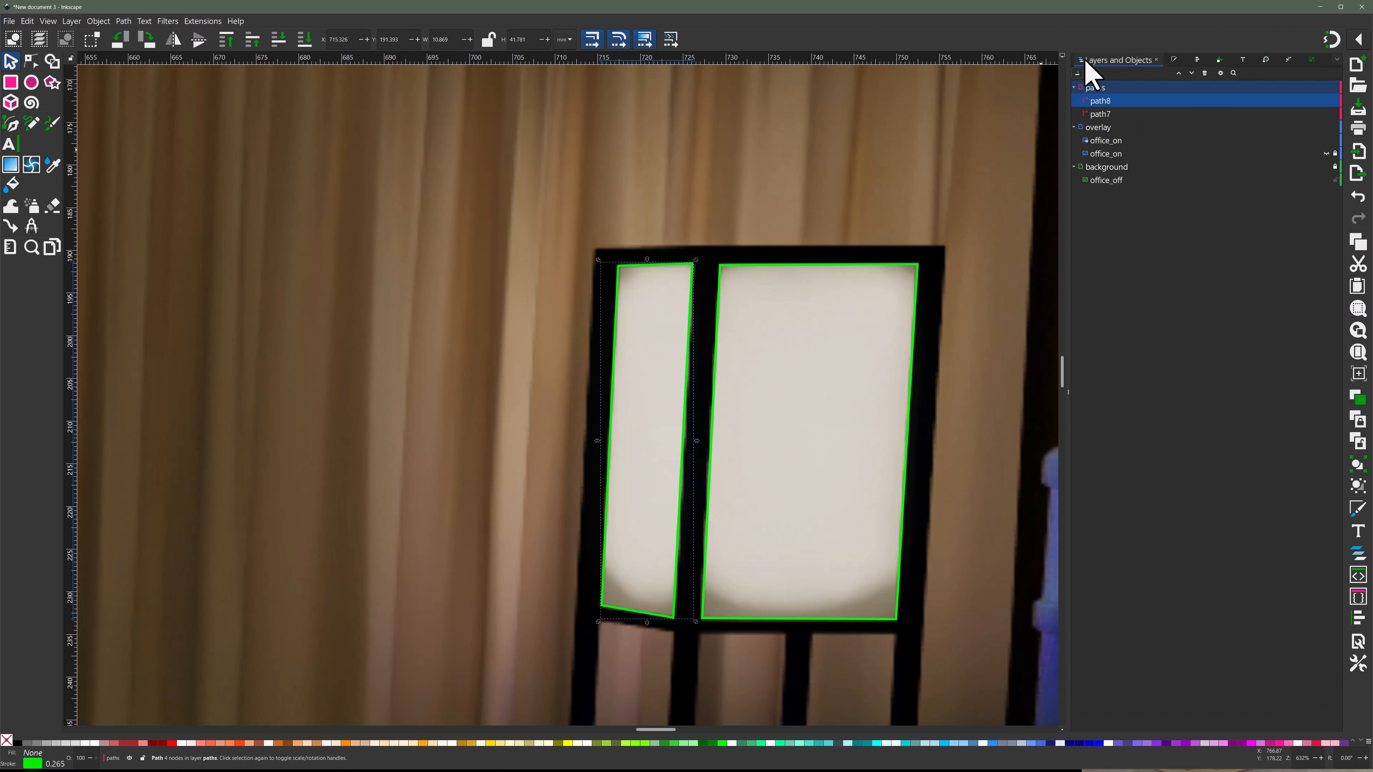
pyautogui.keyDown('shift'); pyautogui.click(1118, 114); pyautogui.keyUp('shift')
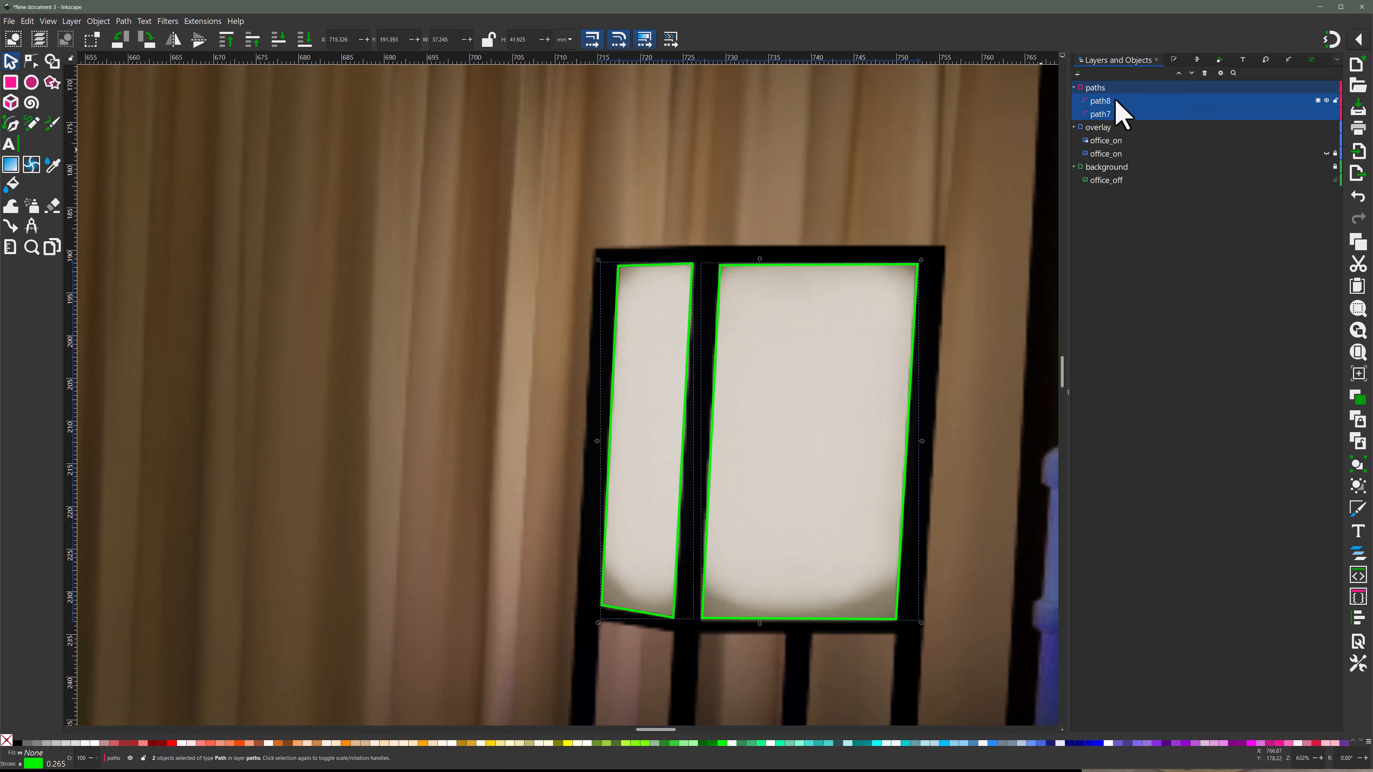
pyautogui.rightClick(1118, 114)
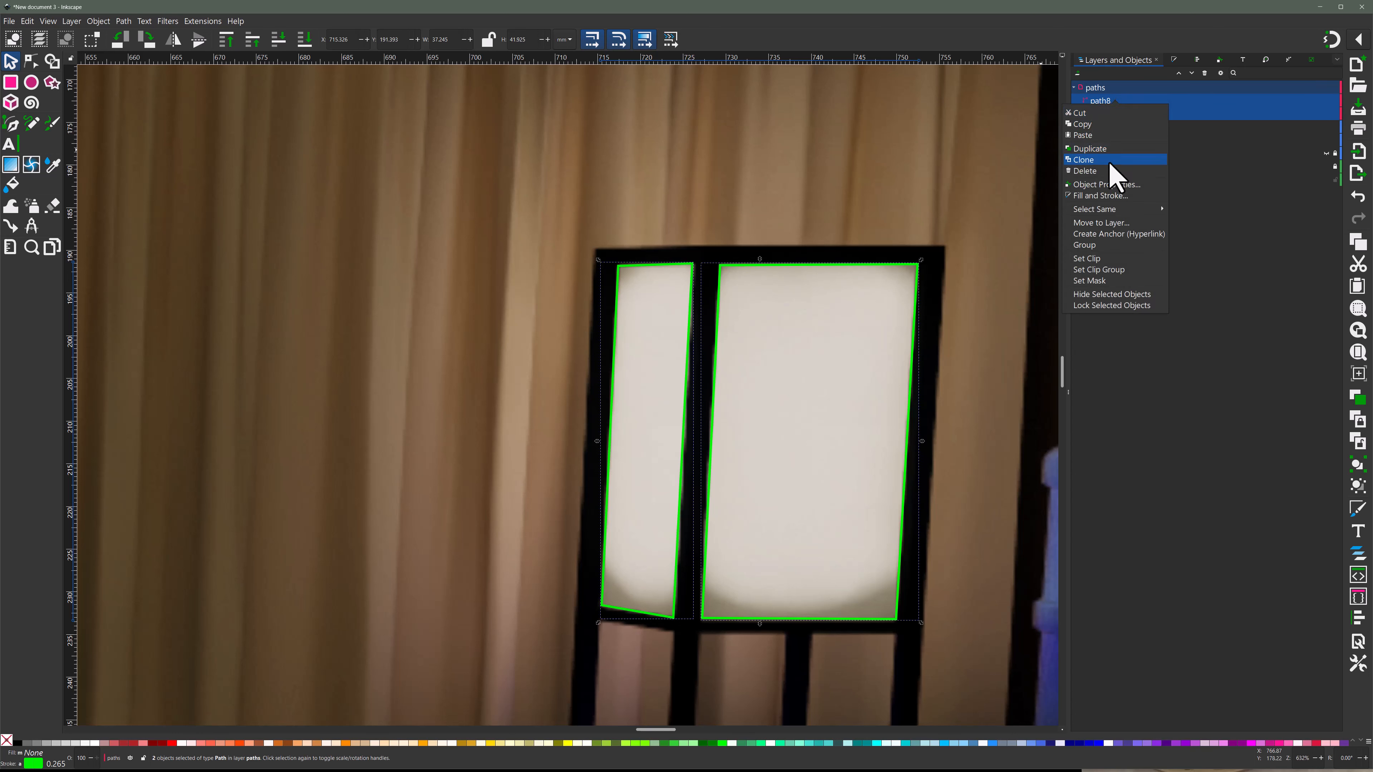
pyautogui.click(1084, 245)
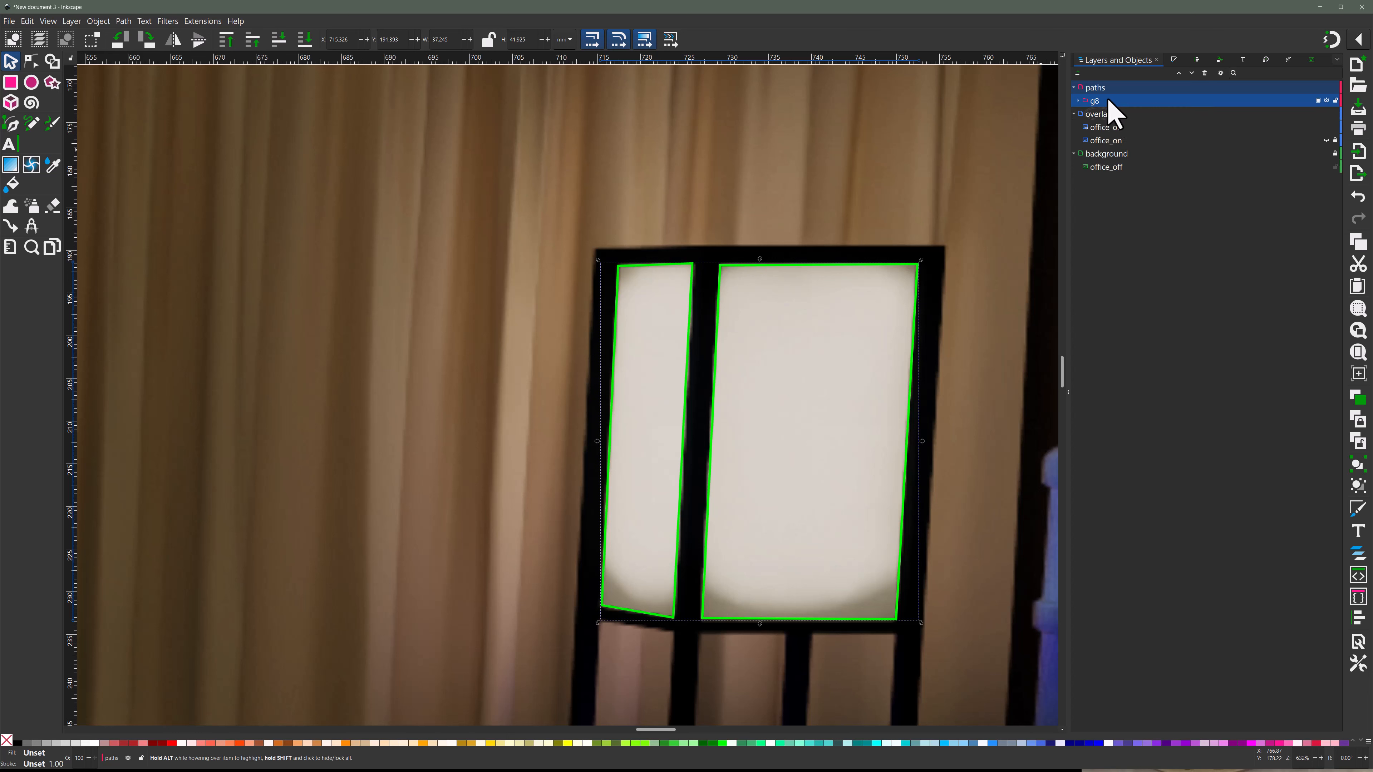
pyautogui.doubleClick(1108, 102)
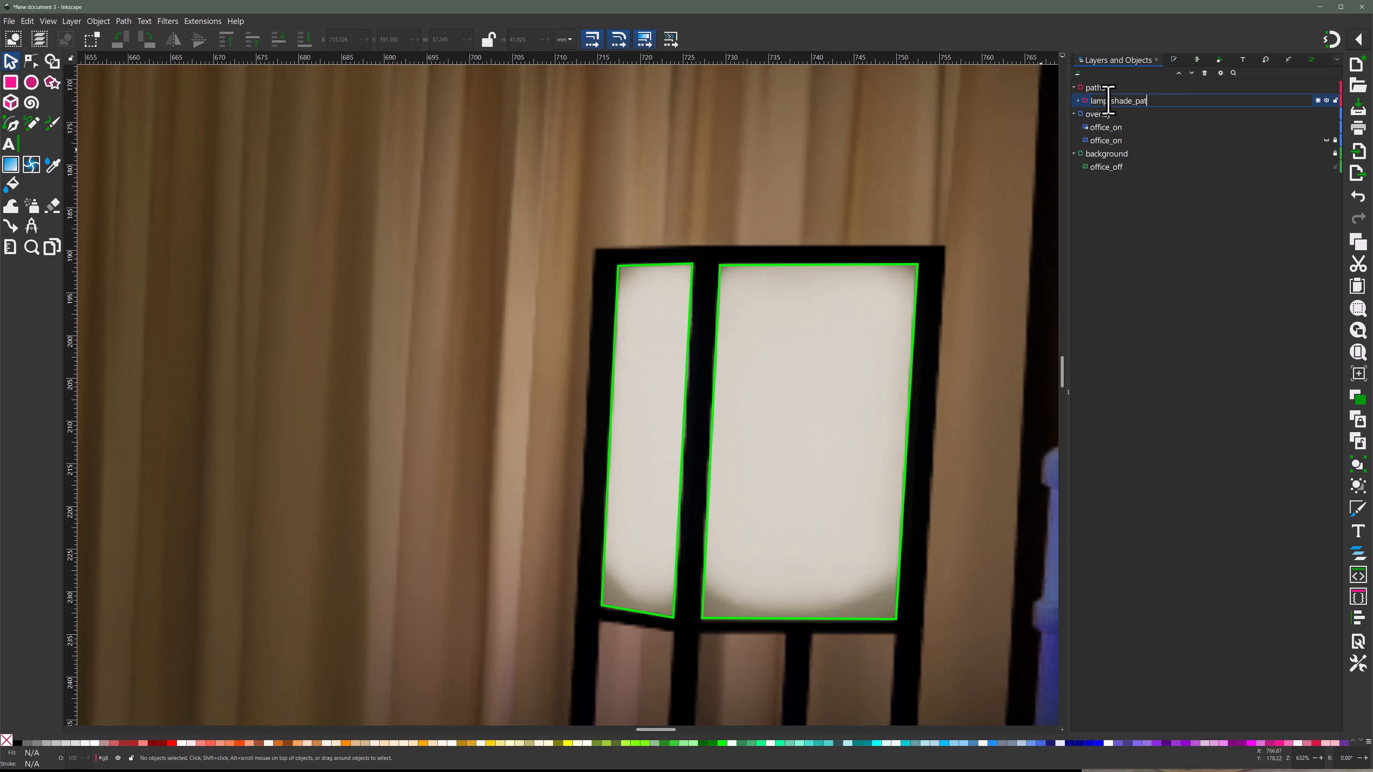
pyautogui.write('lamp_shade_path')
pyautogui.press('Return')
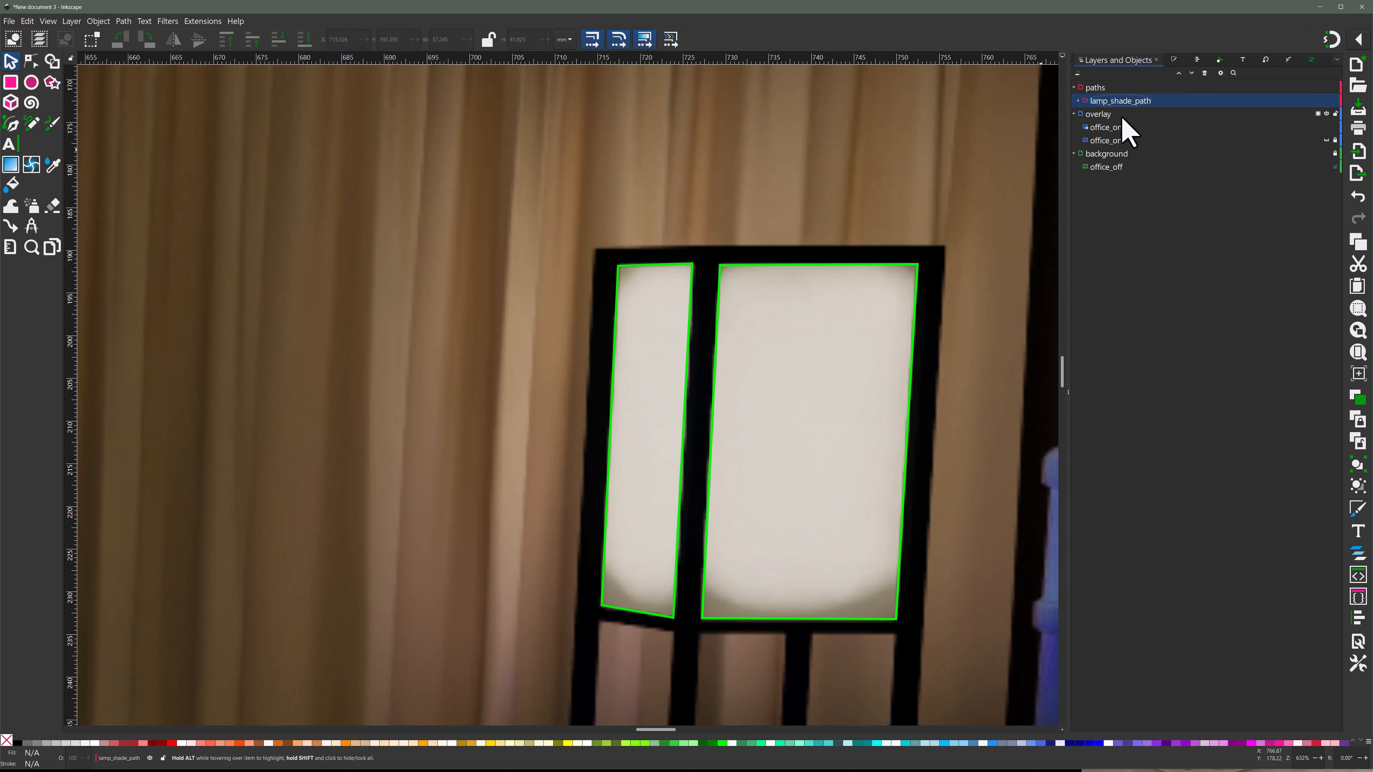
# - Open the name of the visible masked office_on image in the overlay layer for editing
pyautogui.click(1122, 127)
pyautogui.click(1107, 129)
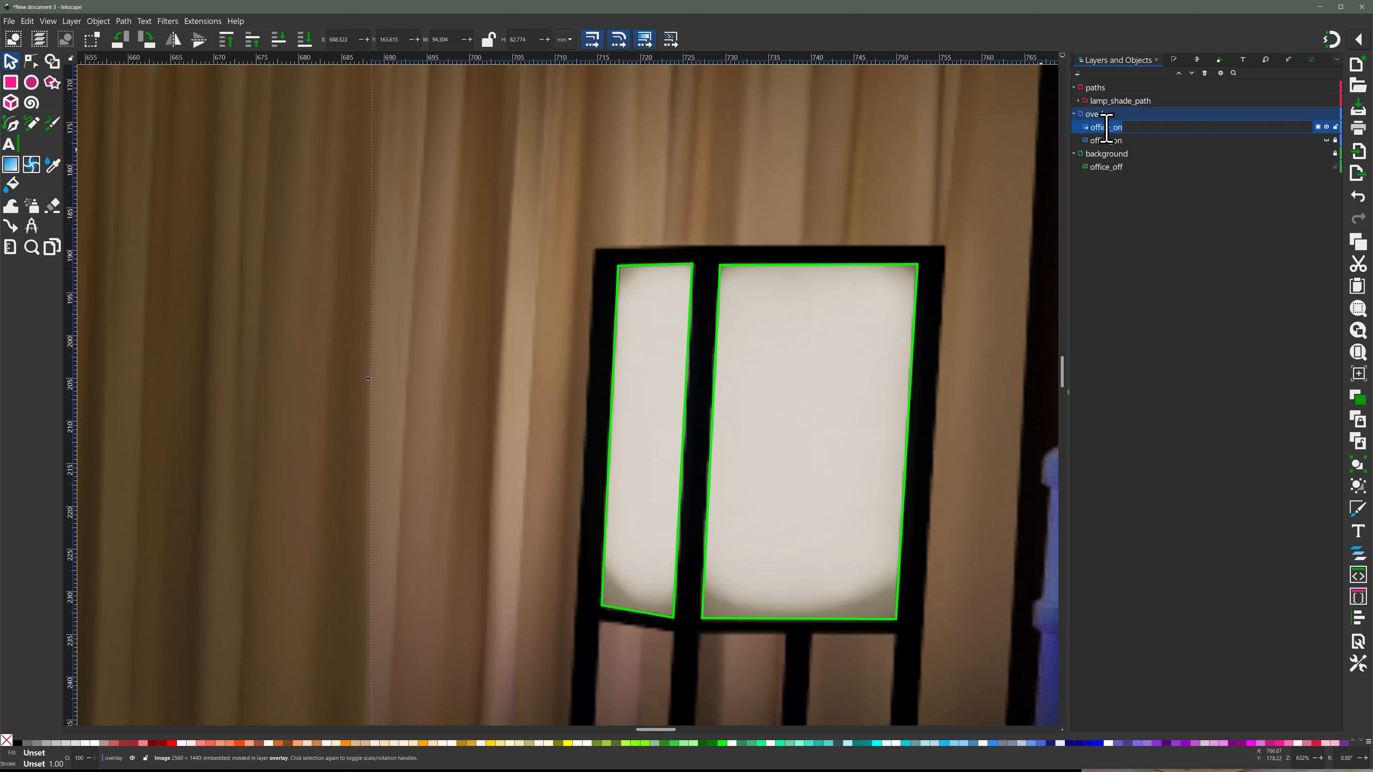